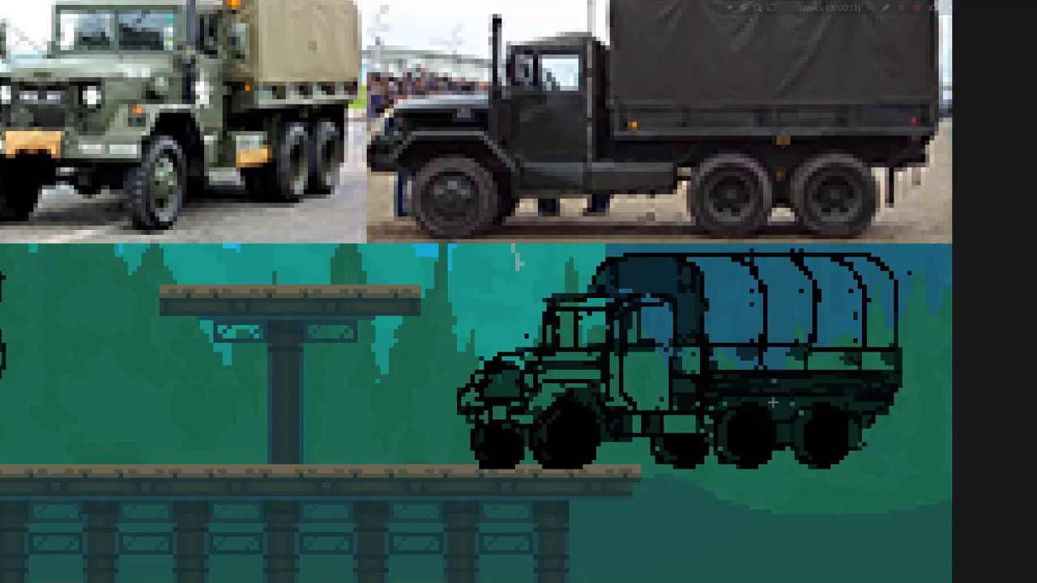
Step: Zoom out to view the pixel-art truck sprites beside the reference truck photos
scroll(652, 356, "down", 1)
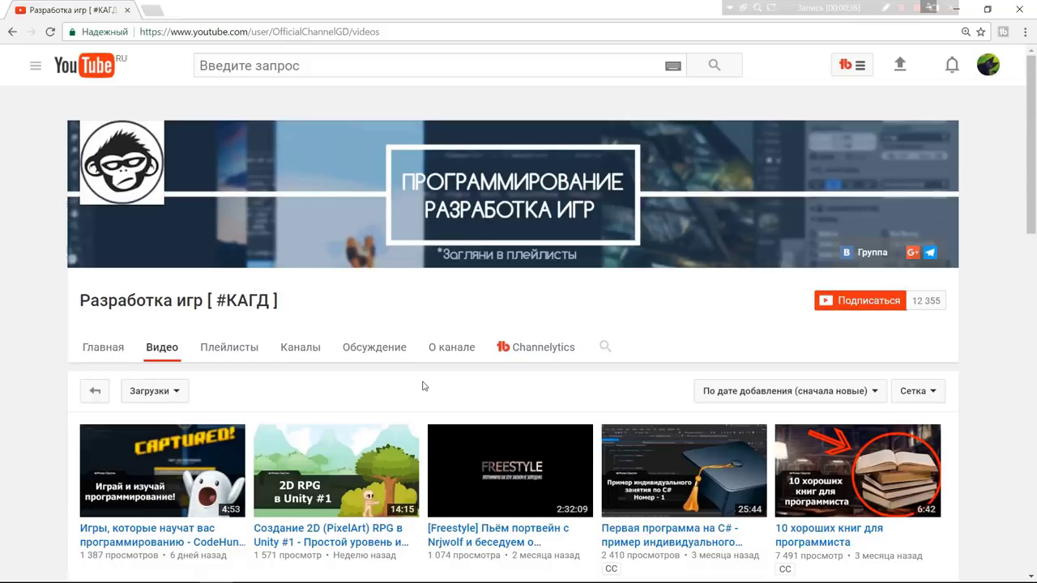
Step: Scroll through the game-development channel's Videos uploads grid
key("Tab")
left_click(438, 380)
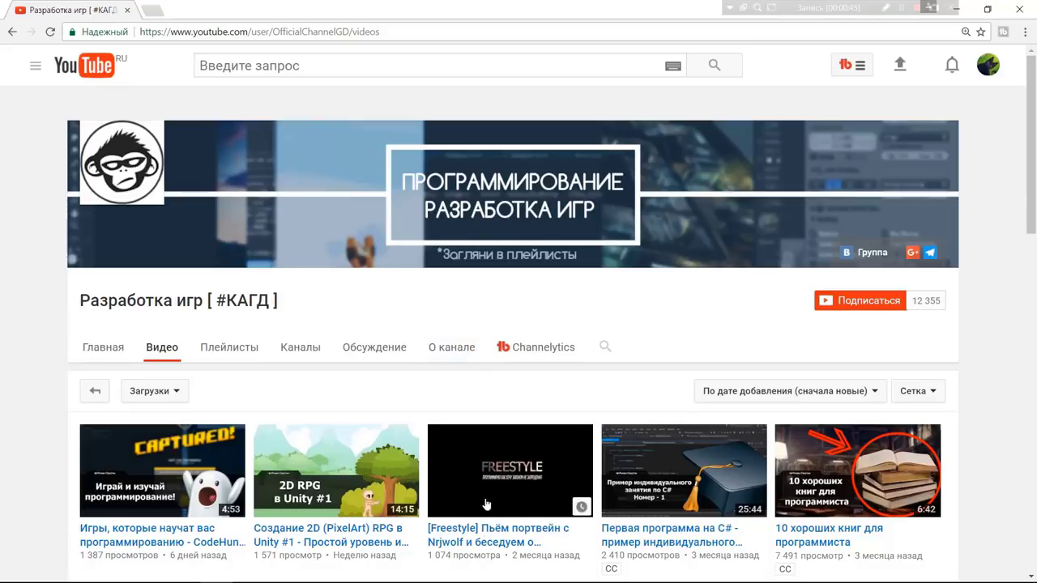
scroll(742, 372, "down", 3)
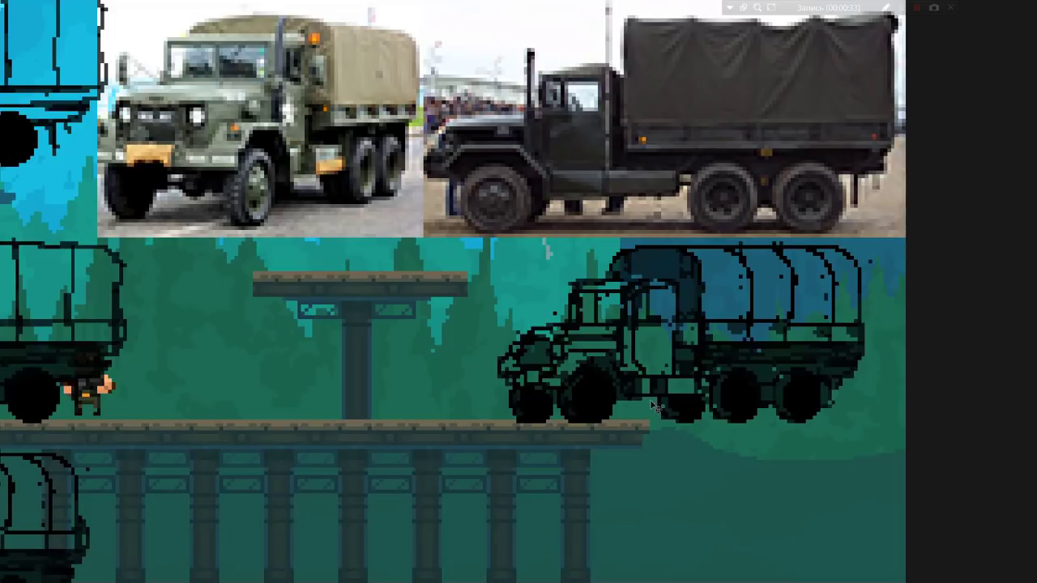
Step: Duplicate Слой 38 as Слой 38 копия and toggle both truck layers' visibility to compare
key("ctrl+j")
key("Tab")
left_click(861, 141)
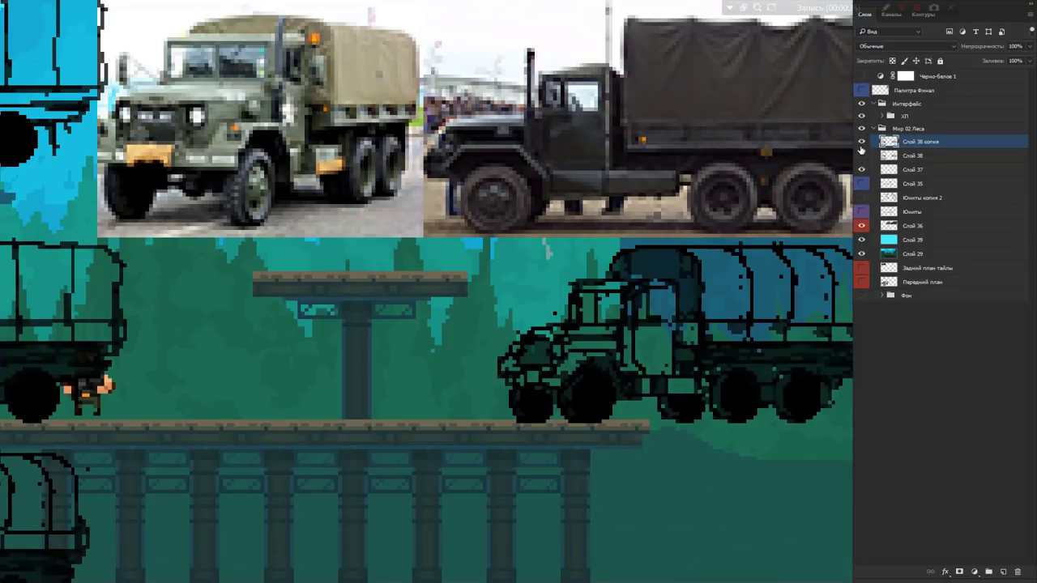
left_click(861, 155)
left_click(861, 155)
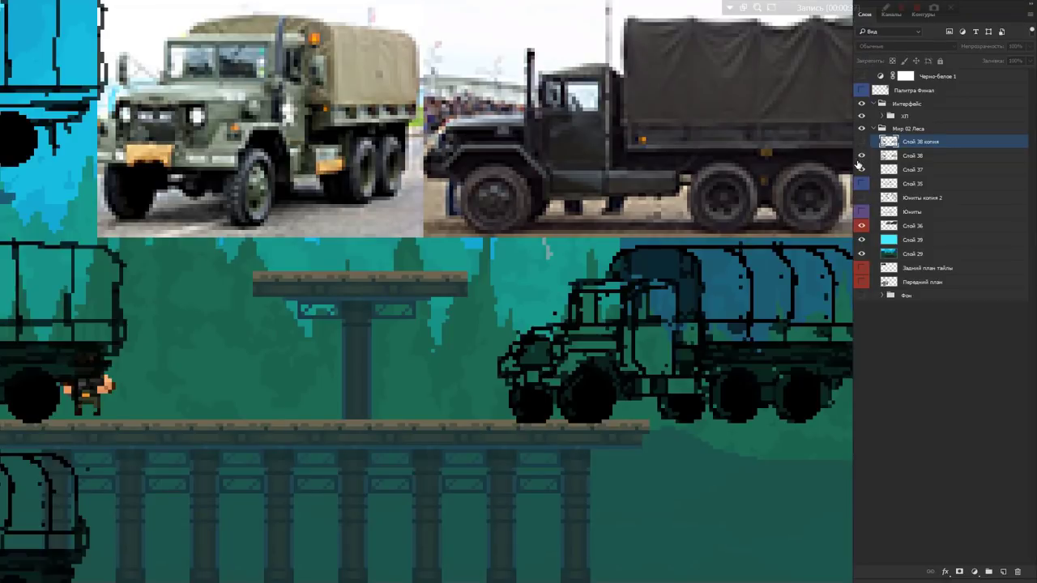
left_click(861, 154)
key("Tab")
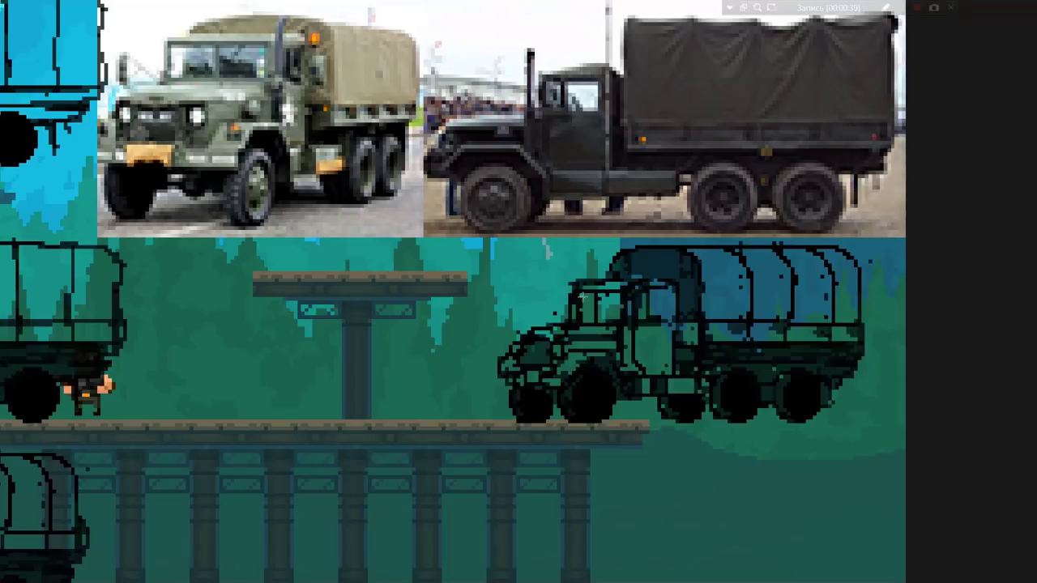
scroll(421, 393, "down", 3)
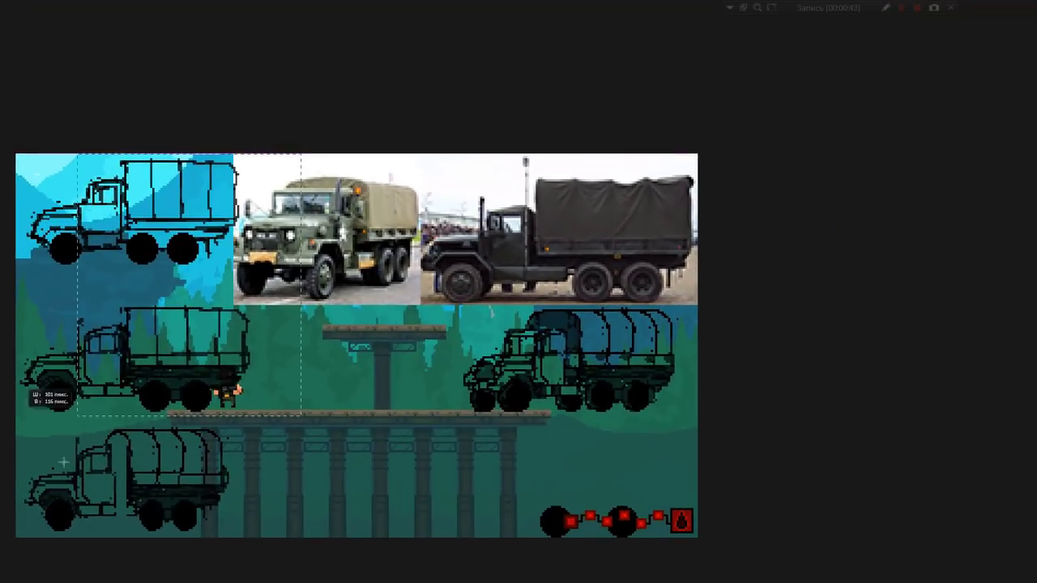
Step: Delete the old truck drafts on the left side of the canvas
left_click_drag(316, 152, 23, 521)
key("Delete")
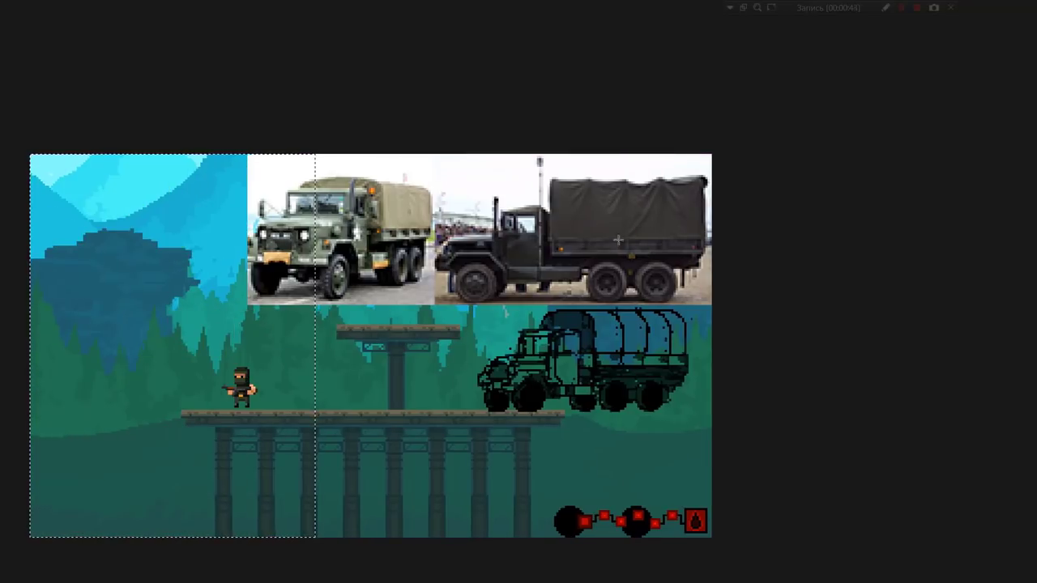
left_click(631, 253)
Step: Place a copy of the current truck in the top-left sky area
left_click_drag(451, 270, 540, 346)
left_click_drag(602, 380, 710, 427)
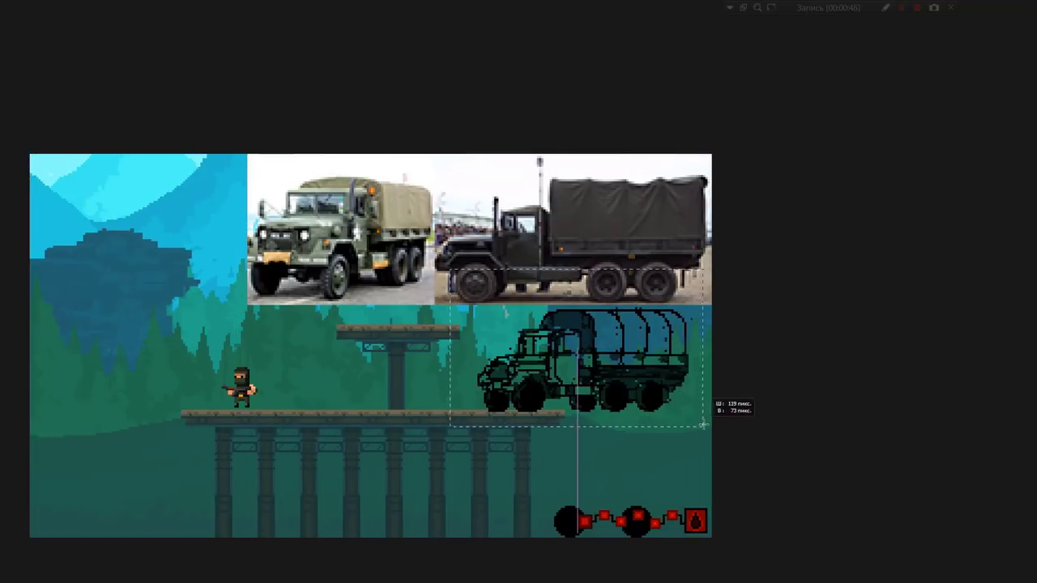
mouse_move(323, 356)
left_mouse_down()
mouse_move(226, 258)
mouse_move(210, 192)
left_mouse_up()
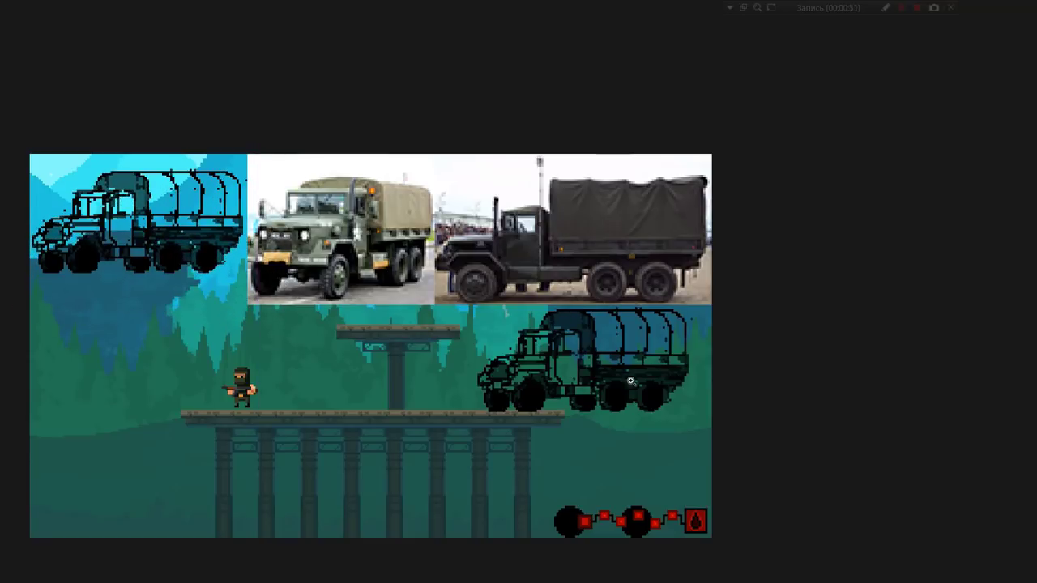
Step: Zoom in and lasso-select the truck's front wheel area
scroll(616, 401, "up", 1)
scroll(615, 401, "up", 2)
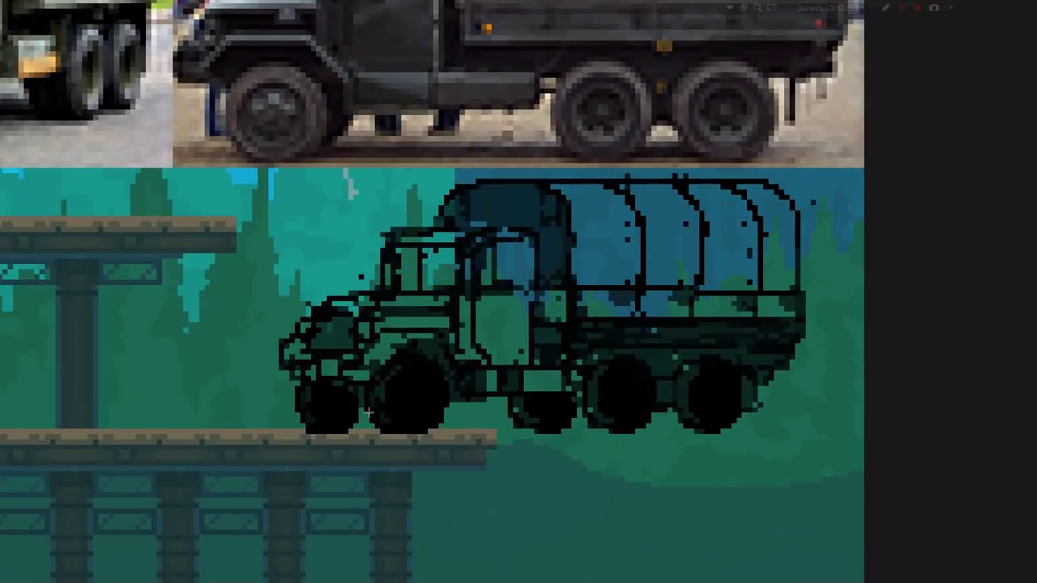
left_click_drag(388, 420, 369, 395)
mouse_move(370, 395)
left_mouse_down()
mouse_move(444, 378)
mouse_move(408, 380)
left_mouse_up()
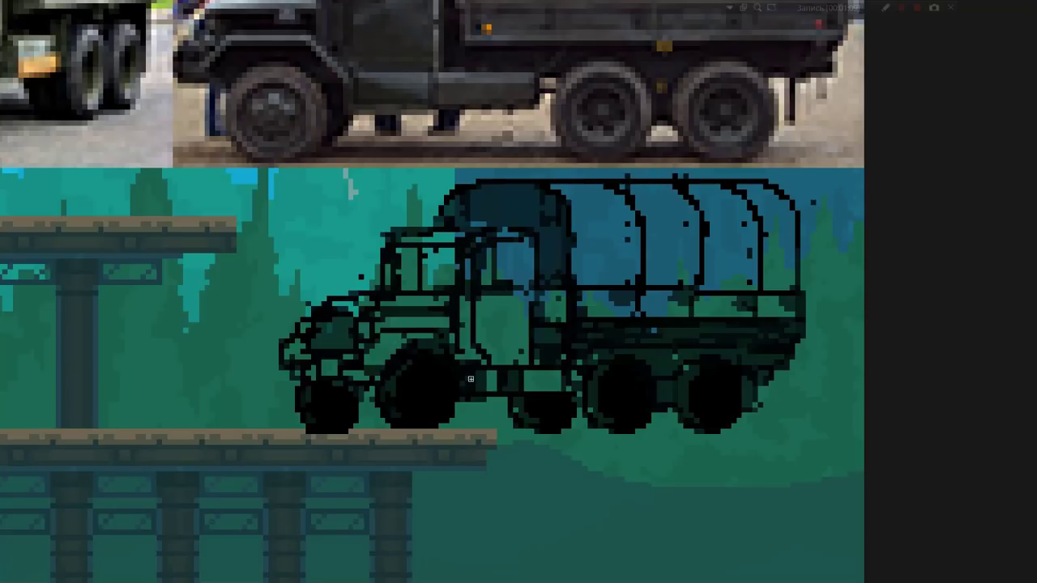
mouse_move(464, 412)
left_mouse_down()
mouse_move(407, 362)
mouse_move(465, 405)
mouse_move(391, 385)
left_mouse_up()
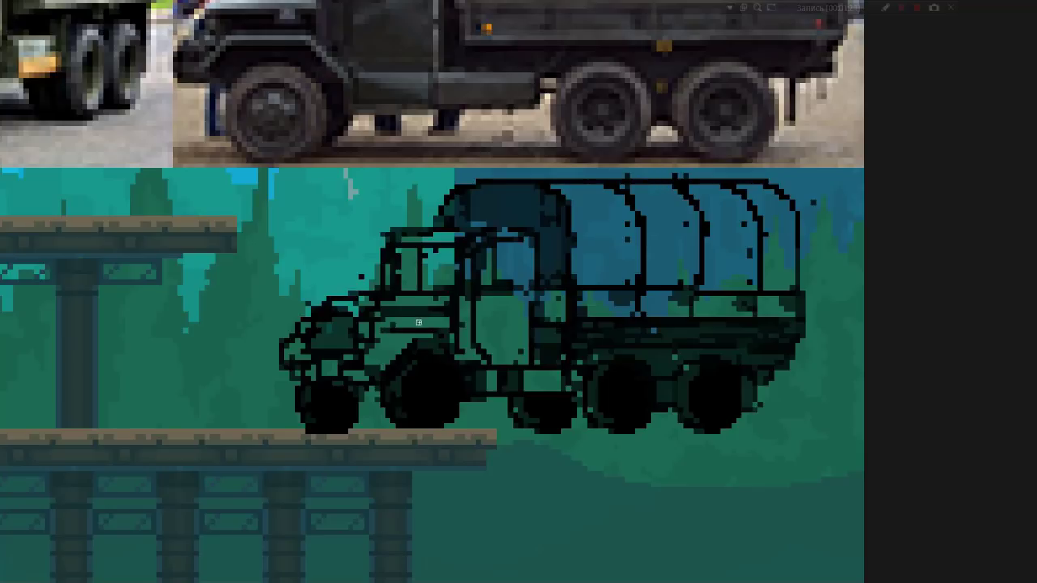
scroll(388, 336, "down", 3)
scroll(396, 340, "up", 1)
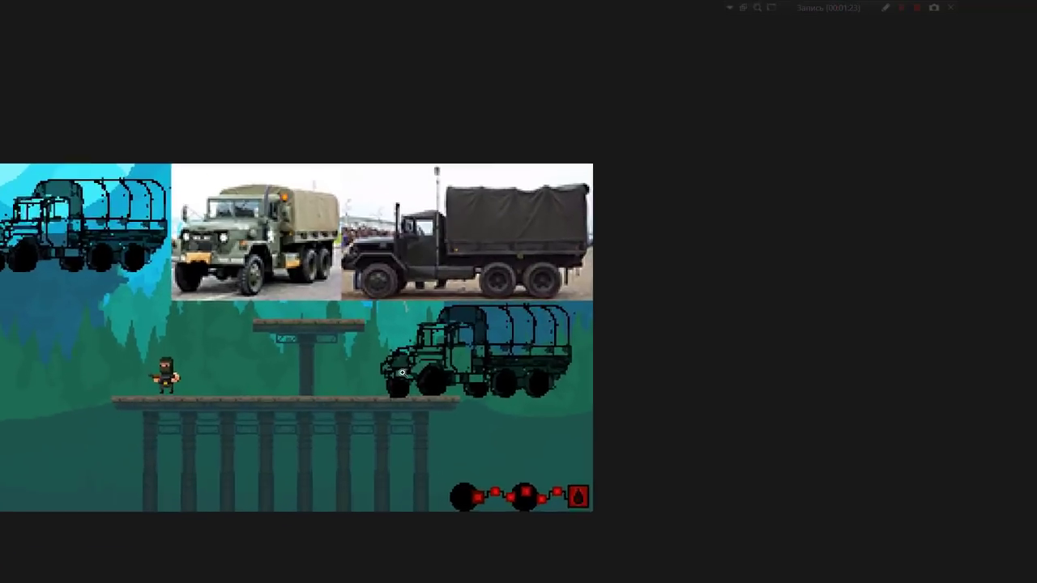
scroll(407, 346, "up", 2)
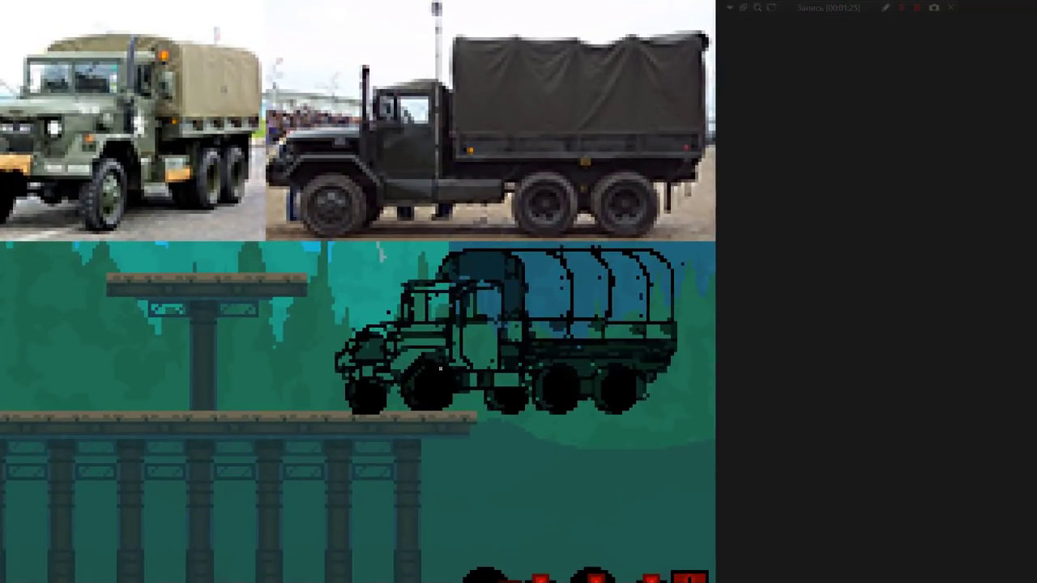
scroll(420, 369, "up", 2)
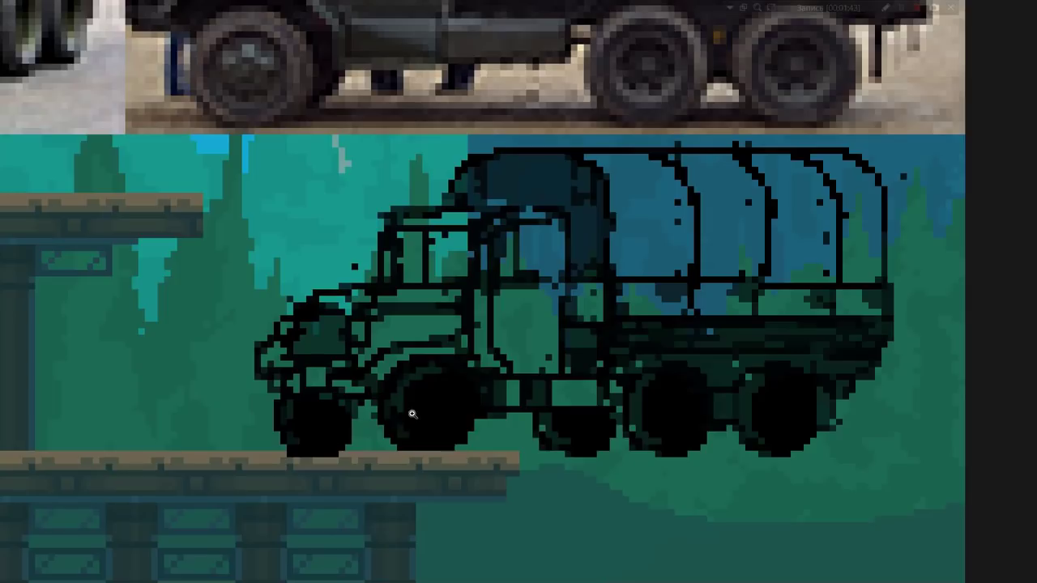
scroll(414, 413, "down", 2)
scroll(363, 430, "up", 1)
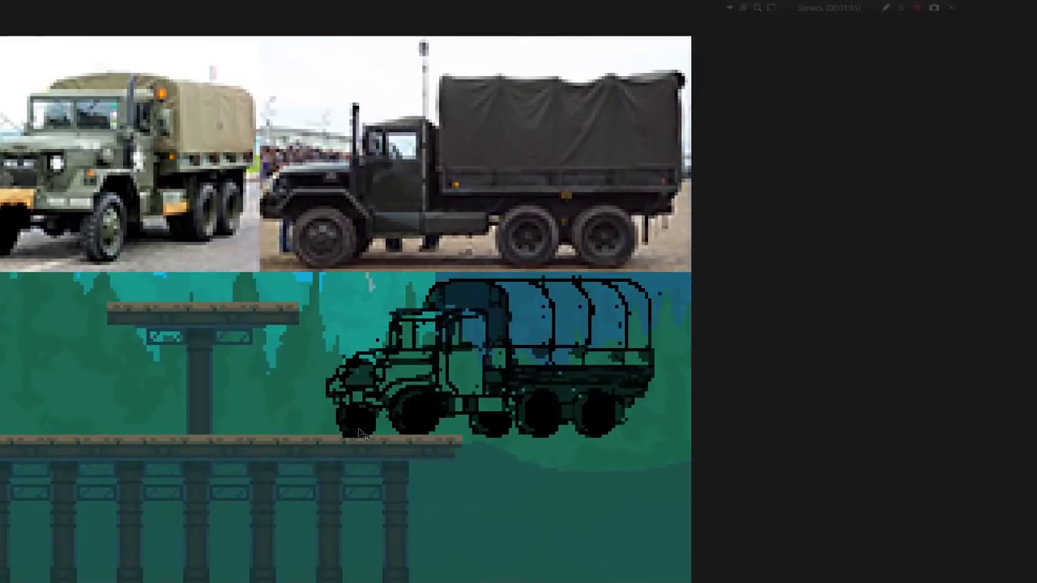
scroll(381, 422, "up", 2)
mouse_move(375, 427)
left_mouse_down()
mouse_move(404, 434)
mouse_move(381, 441)
mouse_move(364, 418)
left_mouse_up()
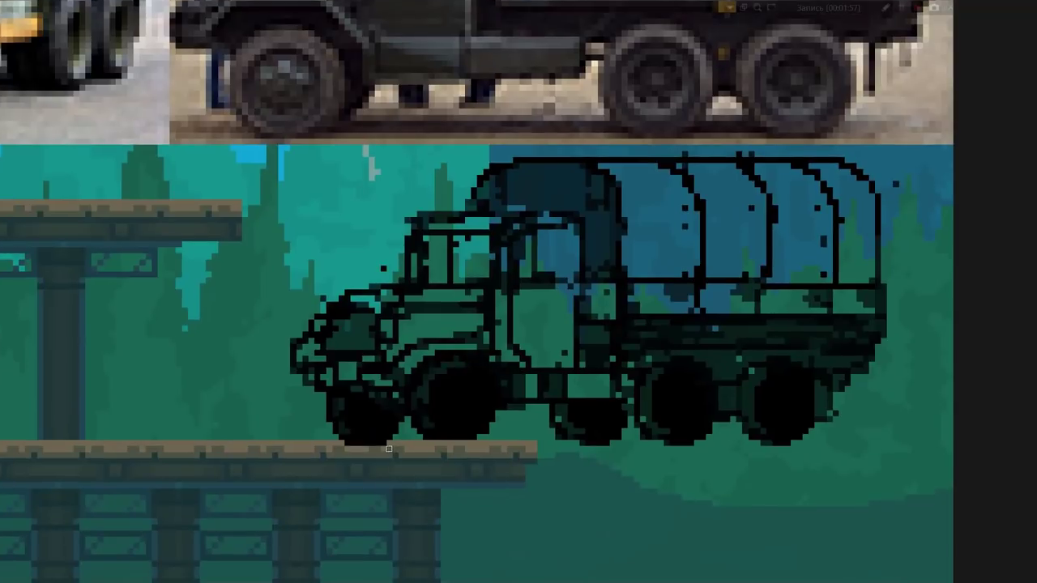
left_click_drag(372, 445, 361, 435)
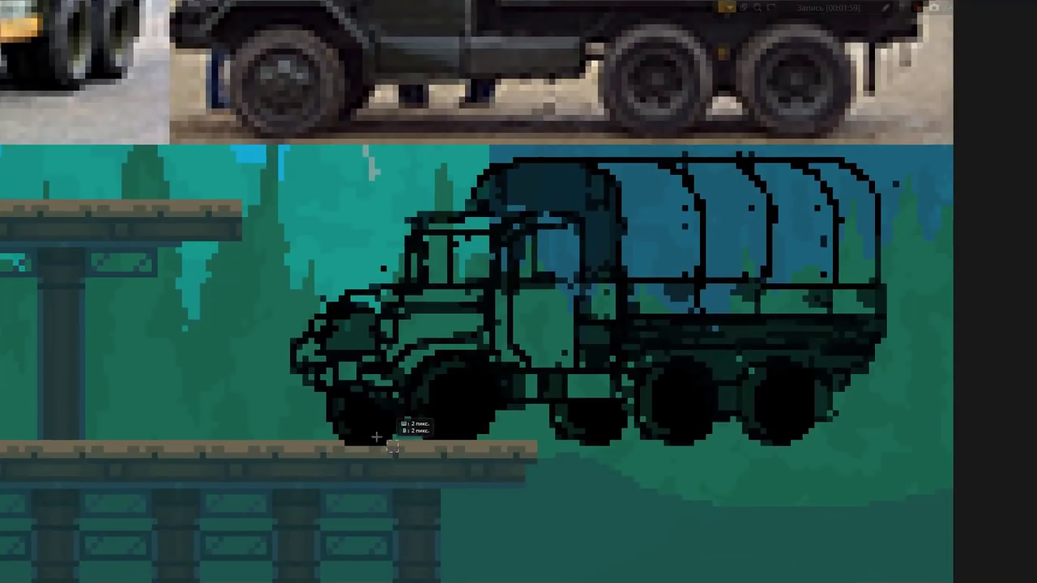
key("ctrl+d")
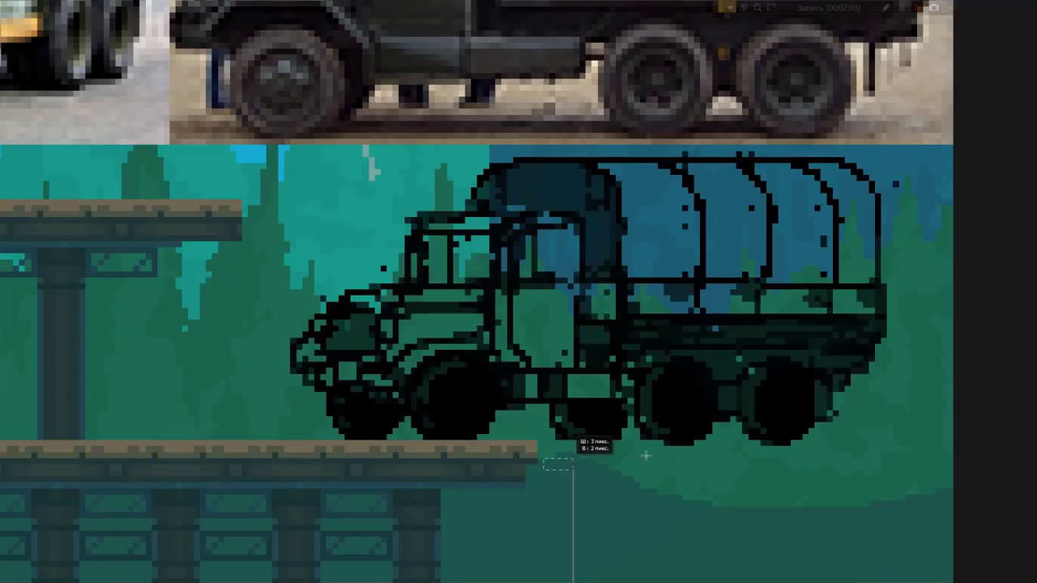
left_click_drag(542, 472, 864, 427)
left_click_drag(768, 436, 768, 428)
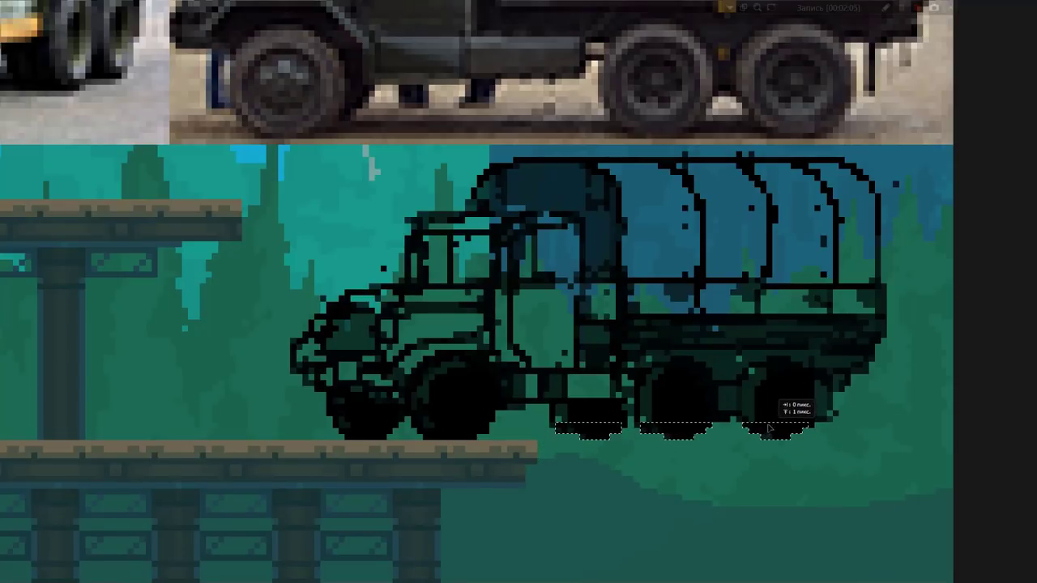
key("ctrl+d")
key("ctrl+z")
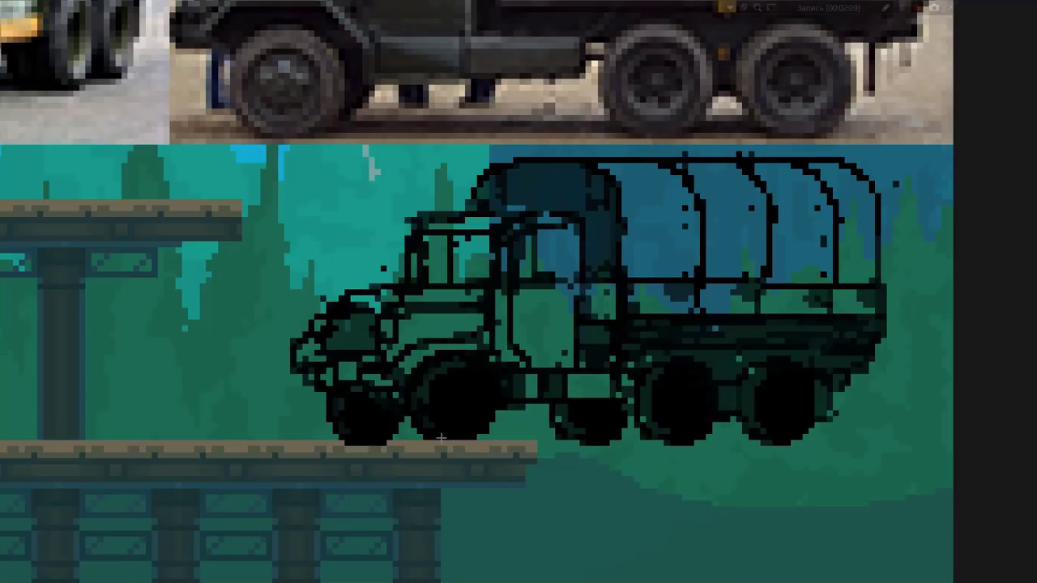
mouse_move(417, 422)
left_mouse_down()
mouse_move(441, 441)
mouse_move(490, 433)
left_mouse_up()
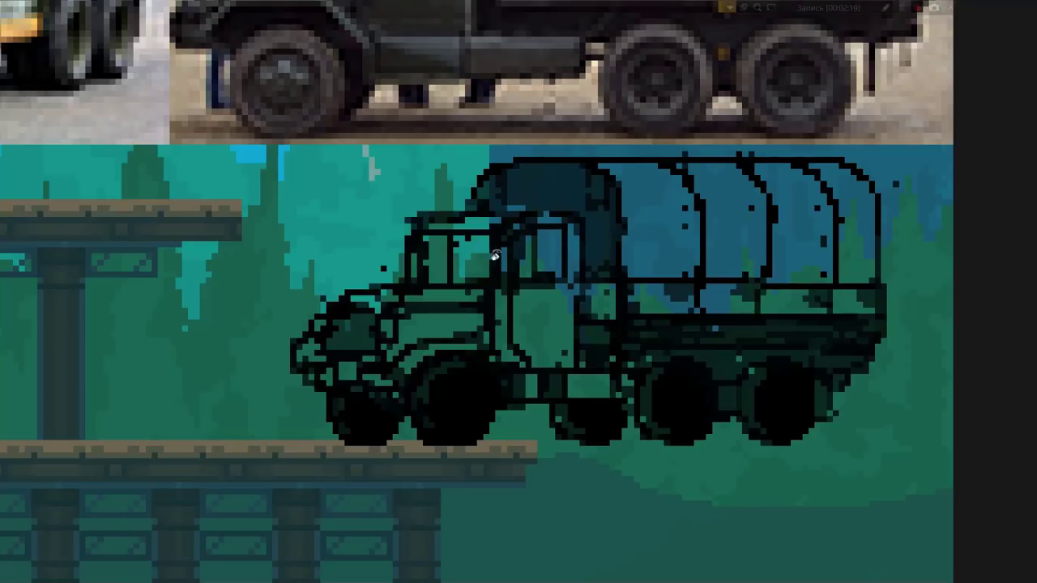
scroll(544, 382, "down", 1)
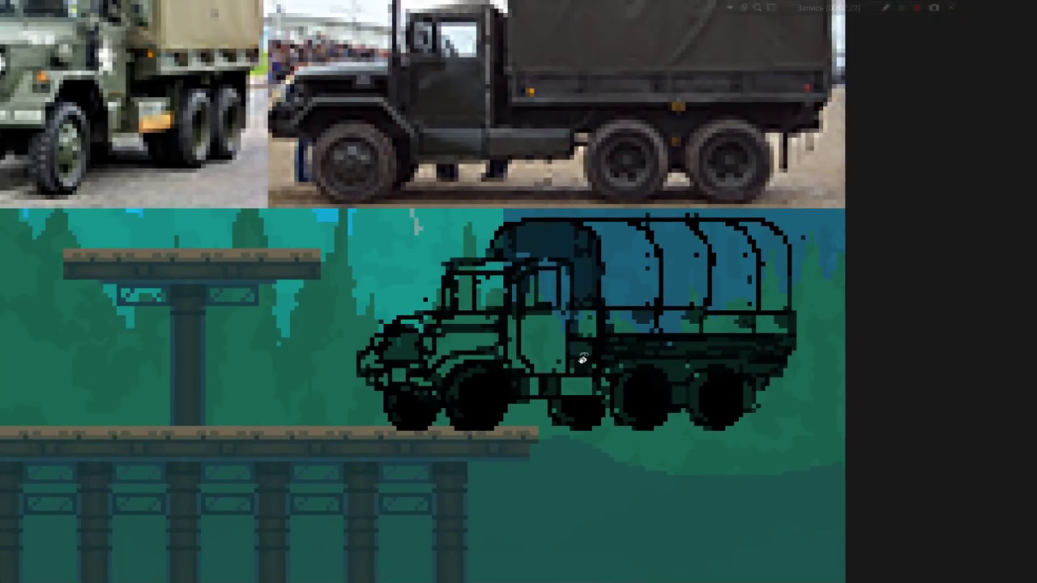
scroll(581, 359, "up", 2)
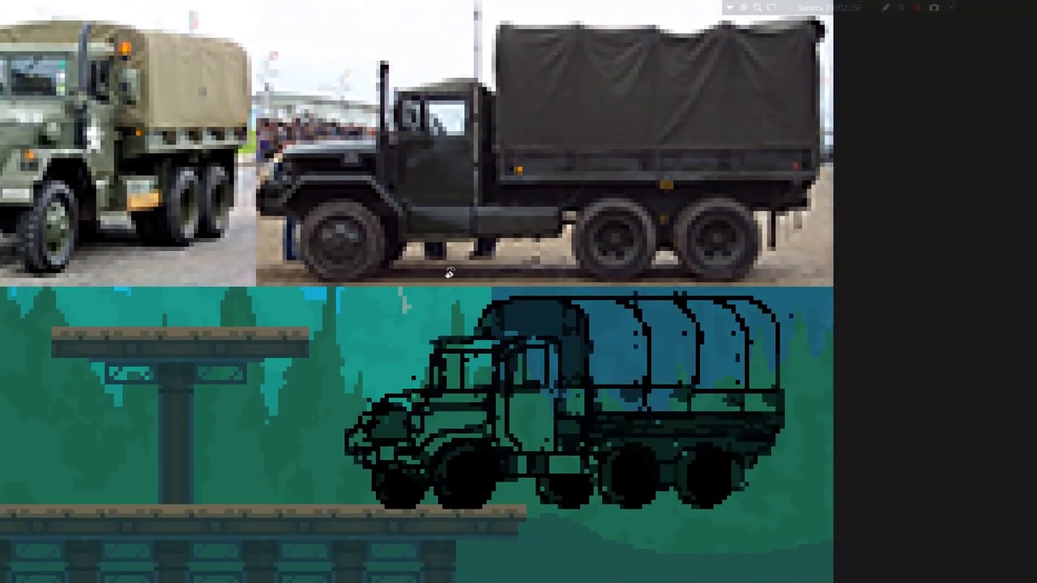
Step: Revert the 2 px canopy nudge and extend the rightmost canopy rib down to the bed
mouse_move(460, 273)
left_mouse_down()
mouse_move(792, 328)
mouse_move(444, 340)
left_mouse_up()
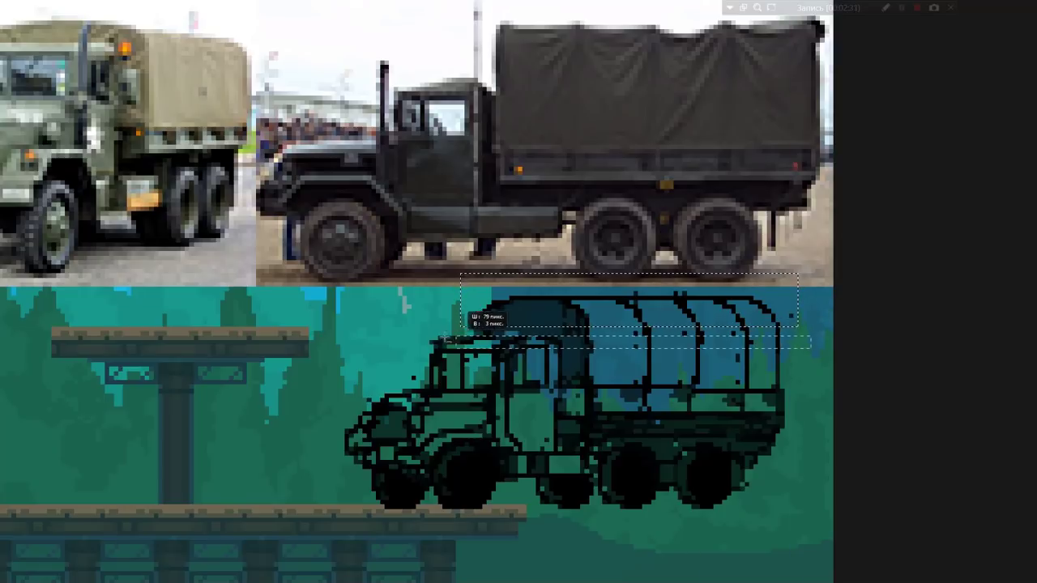
left_click_drag(790, 317, 790, 323)
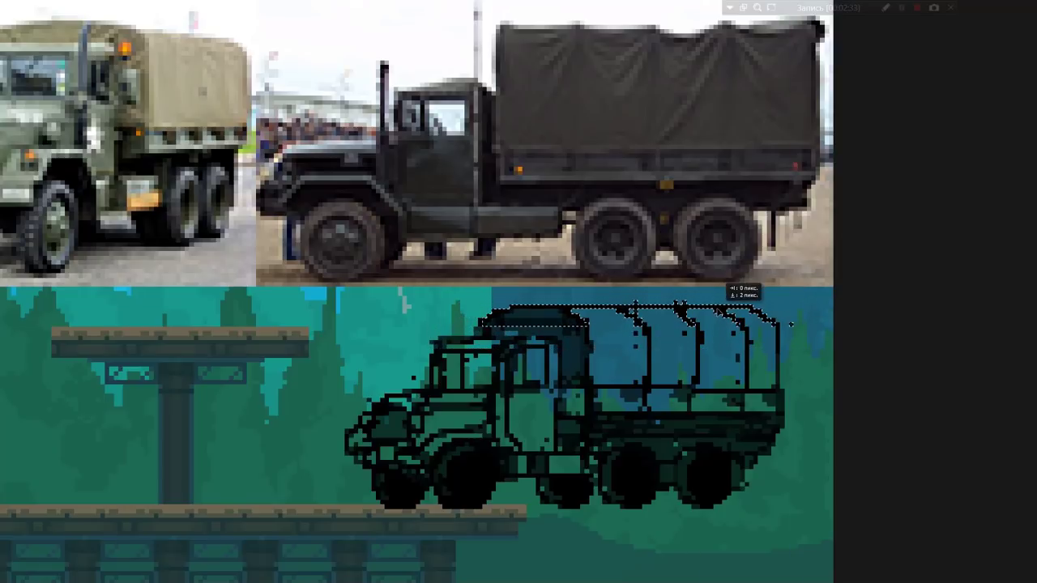
key("ctrl+z")
key("ctrl+z")
key("ctrl+z")
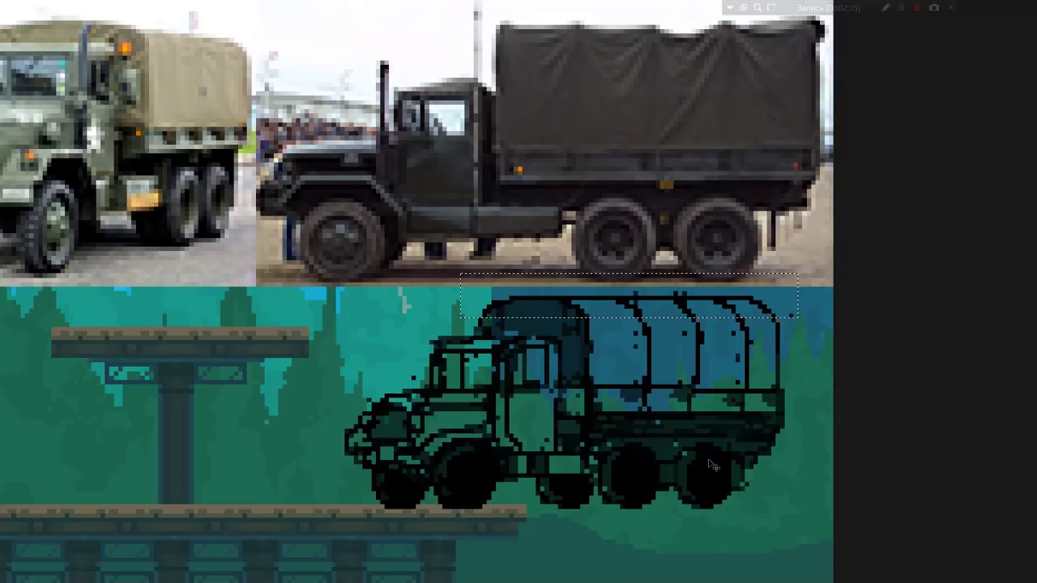
key("ctrl+y")
key("ctrl+y")
key("ctrl+y")
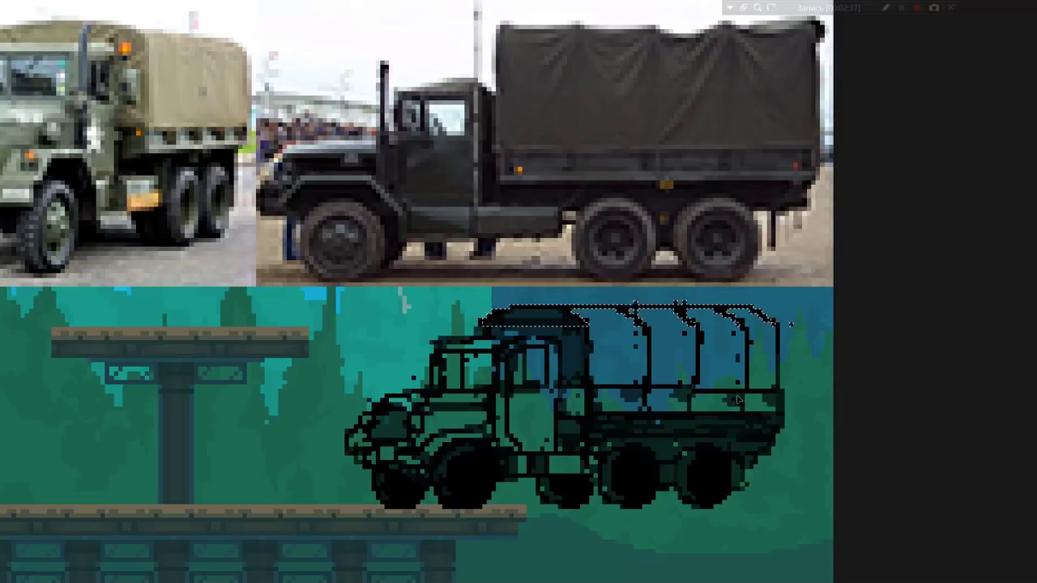
key("ctrl+d")
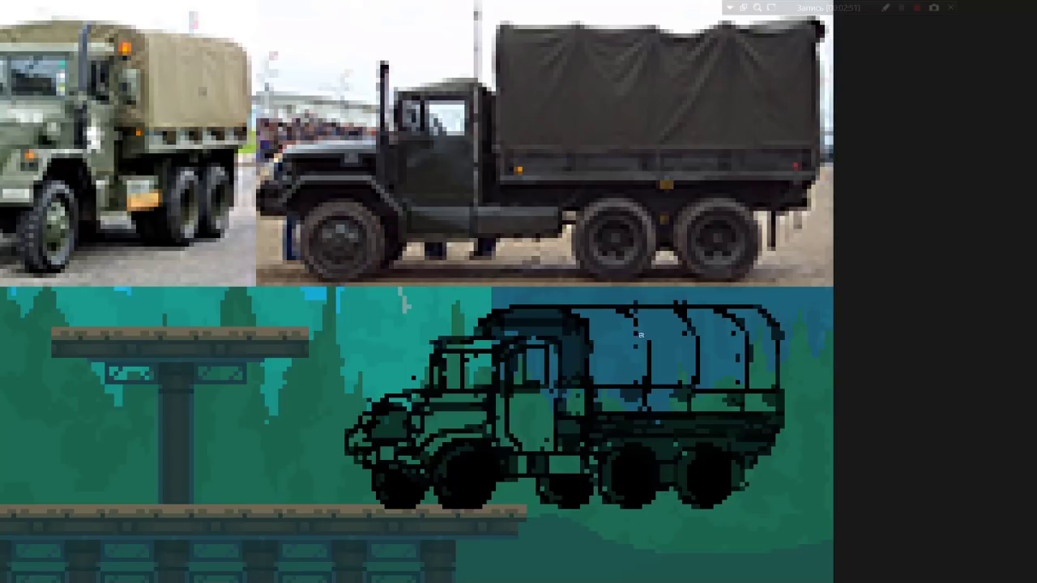
left_click_drag(641, 335, 648, 373)
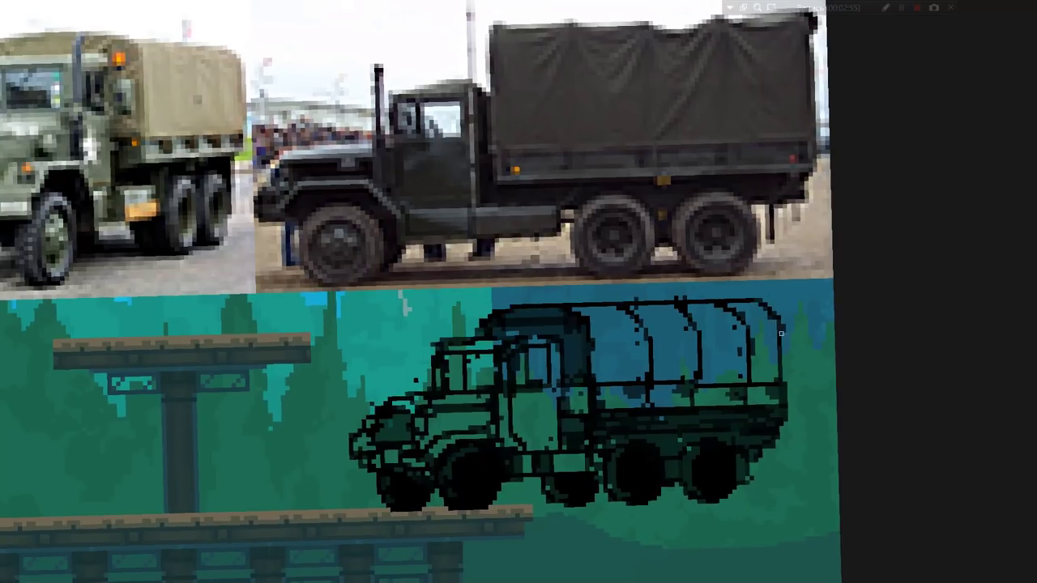
scroll(768, 333, "down", 2)
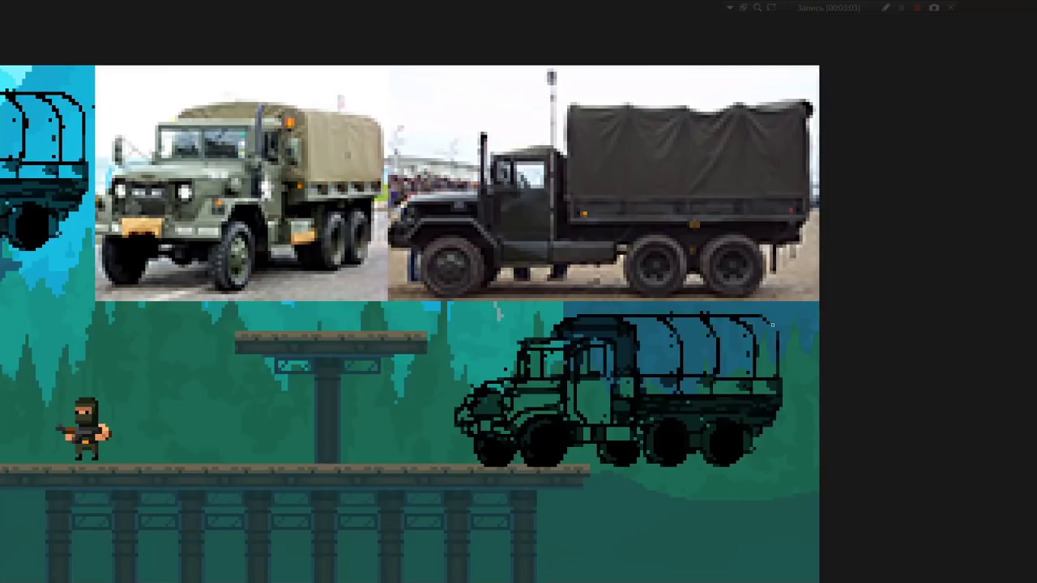
Step: Copy the truck to the left beneath the cyan draft, nudged slightly right
scroll(772, 320, "up", 2)
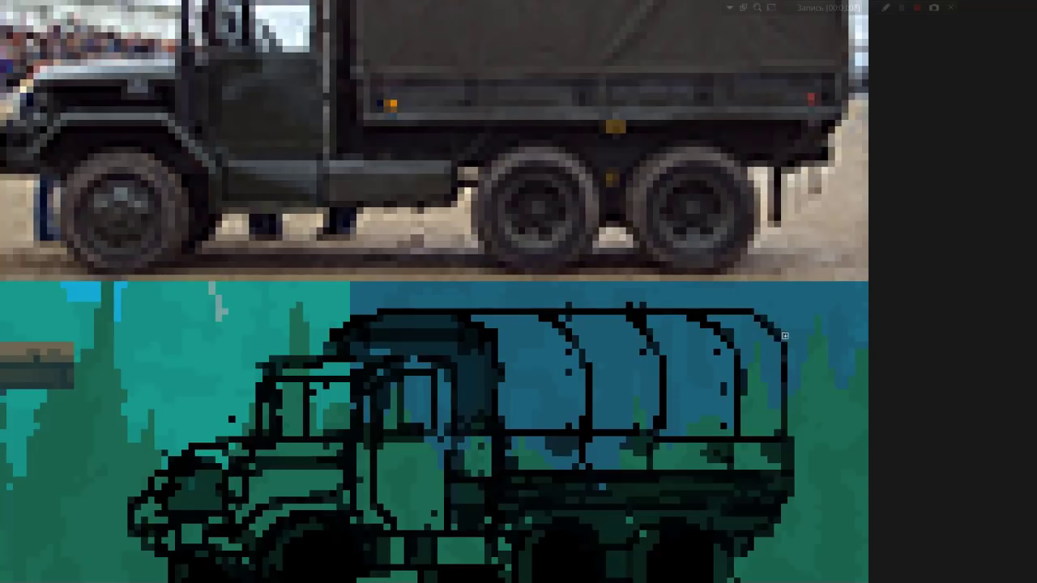
scroll(776, 331, "down", 2)
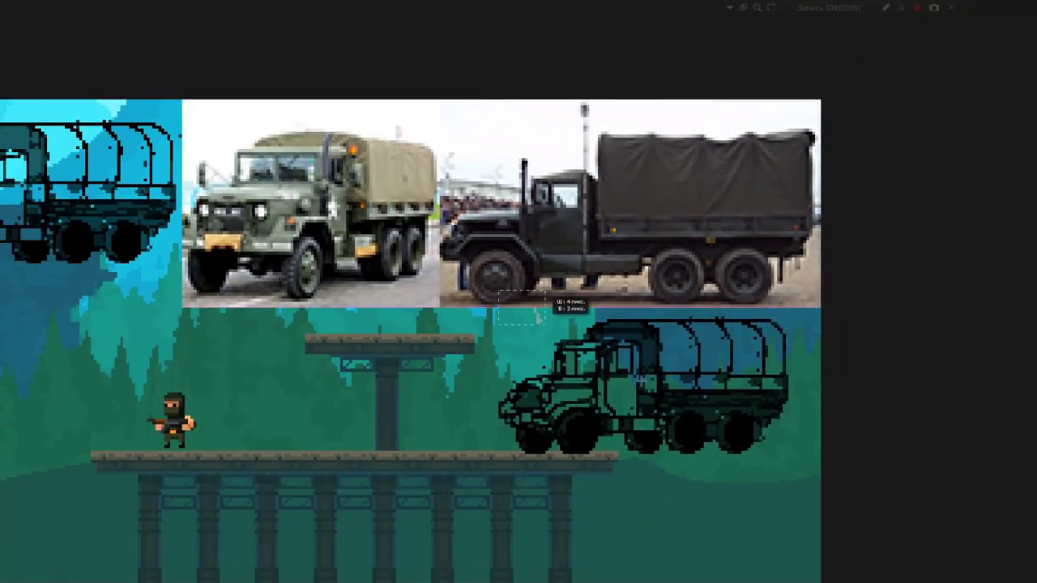
left_click_drag(550, 294, 815, 458)
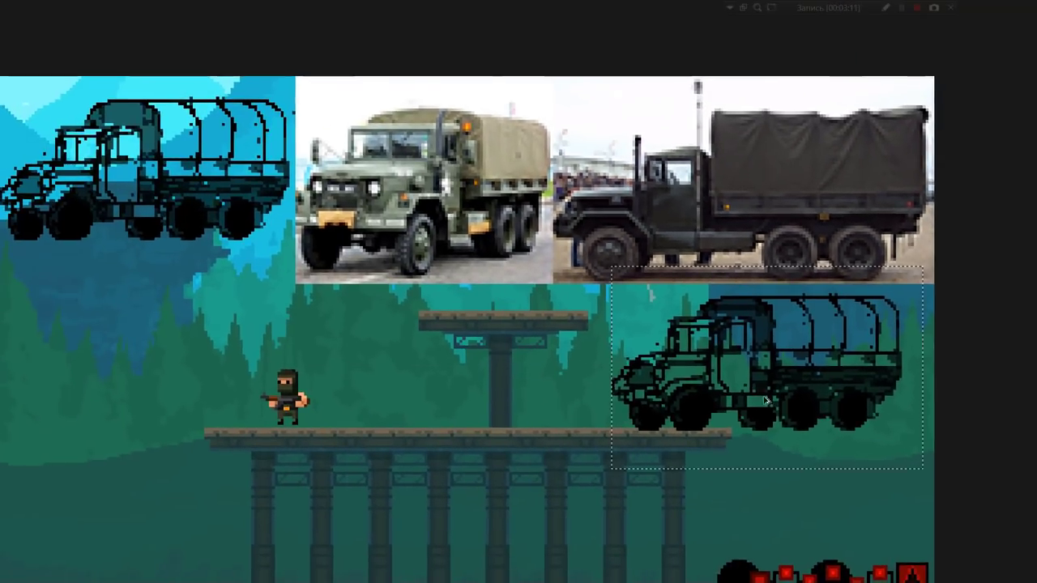
mouse_move(767, 400)
left_mouse_down()
mouse_move(295, 379)
mouse_move(389, 334)
left_mouse_up()
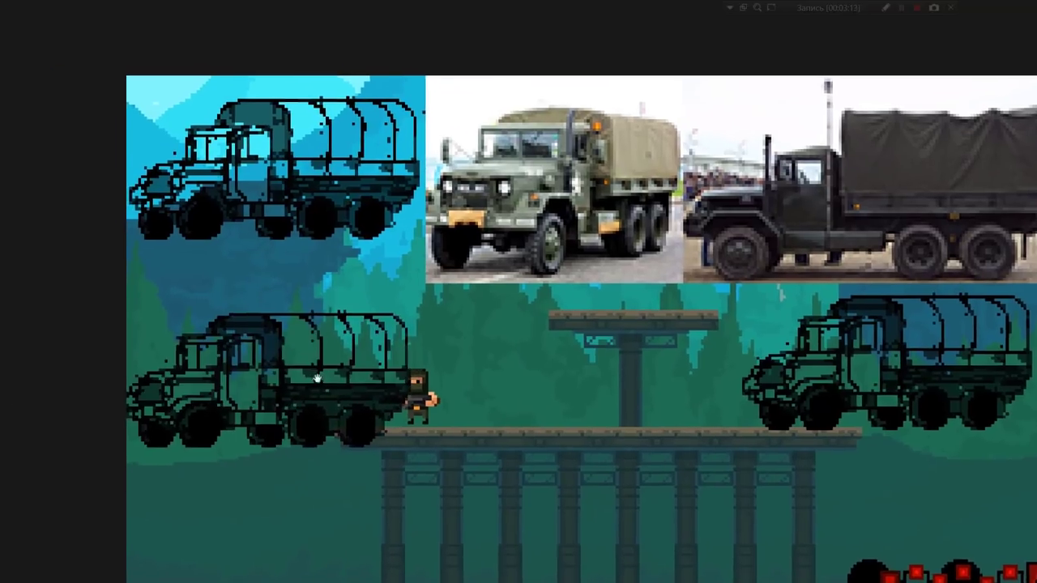
key("Right")
key("Right")
key("Right")
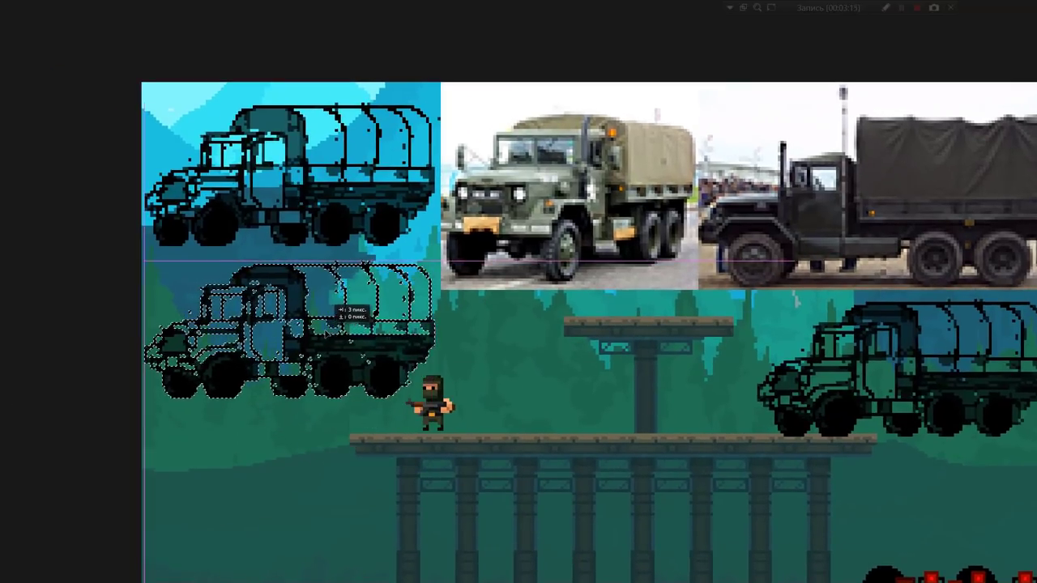
key("ctrl+d")
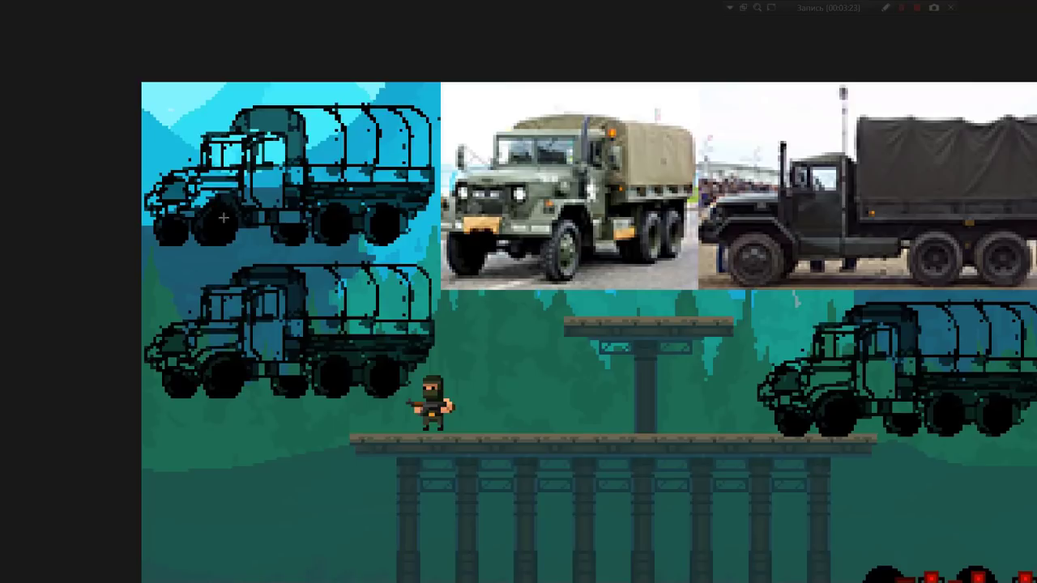
Step: Copy the upper truck's cab front straight down onto the lower truck copy
scroll(230, 223, "up", 3)
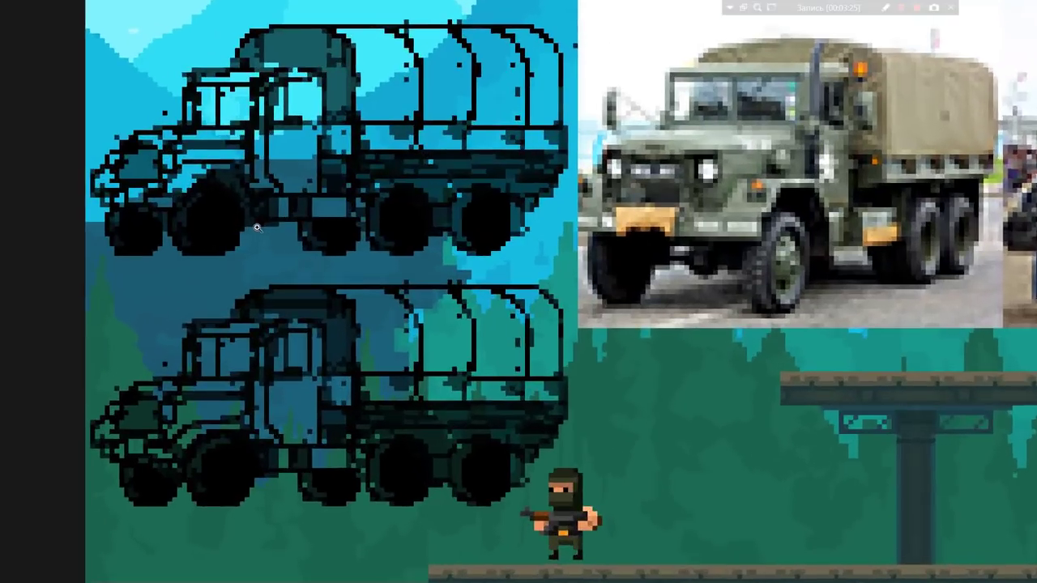
left_click_drag(158, 144, 257, 198)
left_click_drag(258, 162, 259, 441)
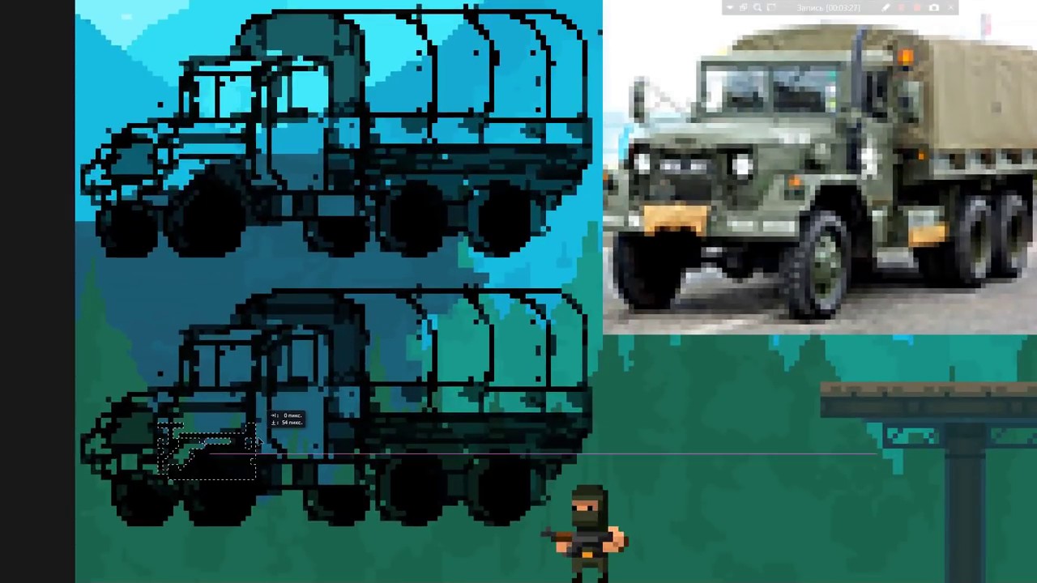
key("ctrl+d")
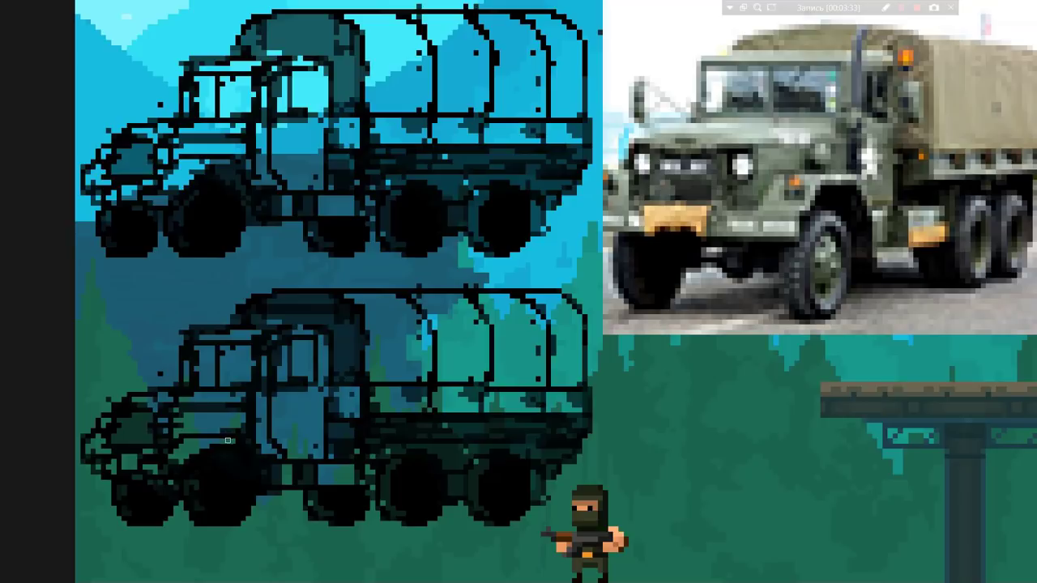
Step: Select around the lower truck's front wheel
scroll(446, 385, "down", 1)
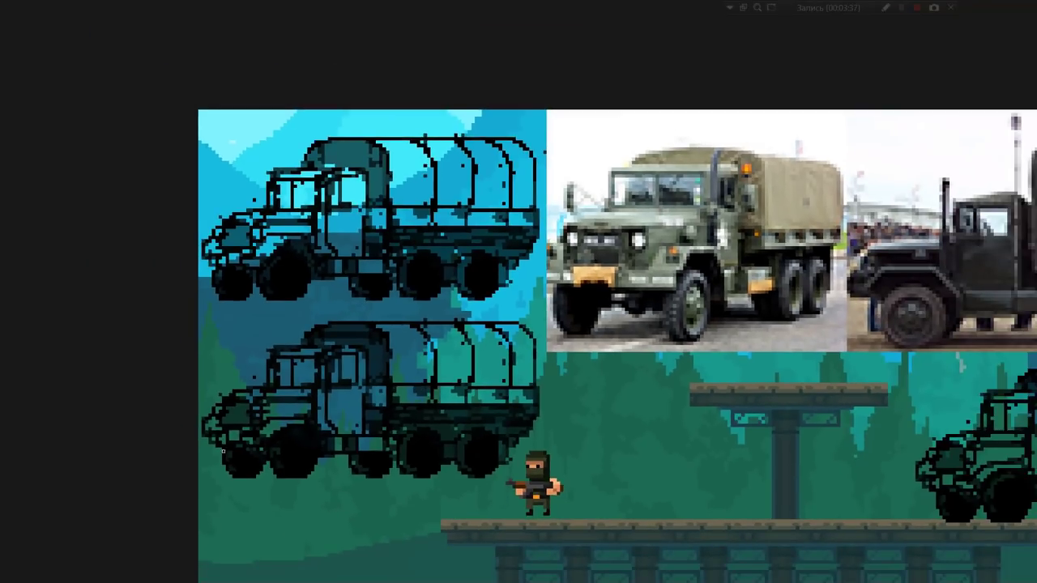
left_click_drag(464, 441, 413, 427)
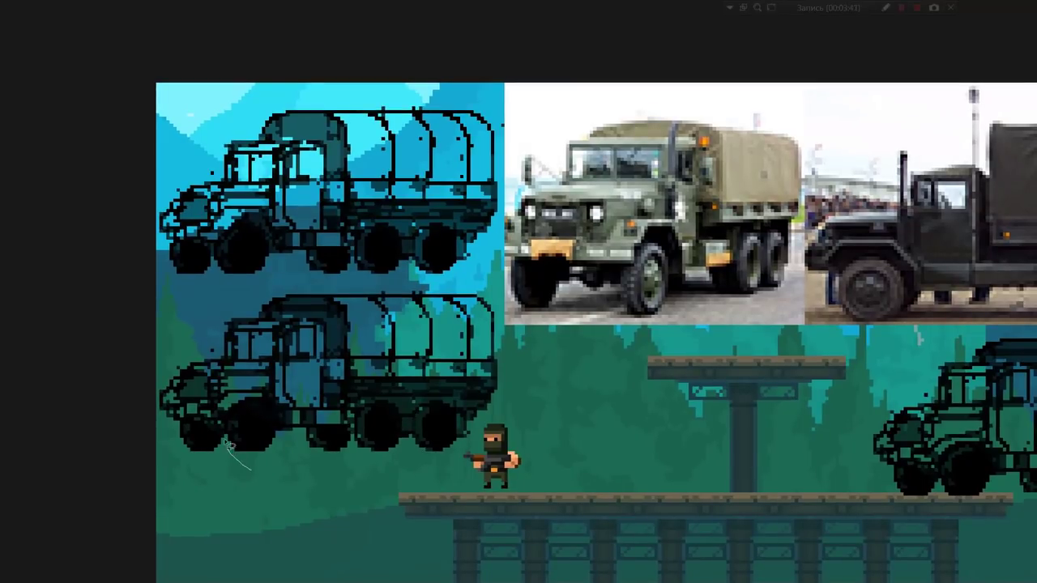
left_click_drag(230, 445, 270, 425)
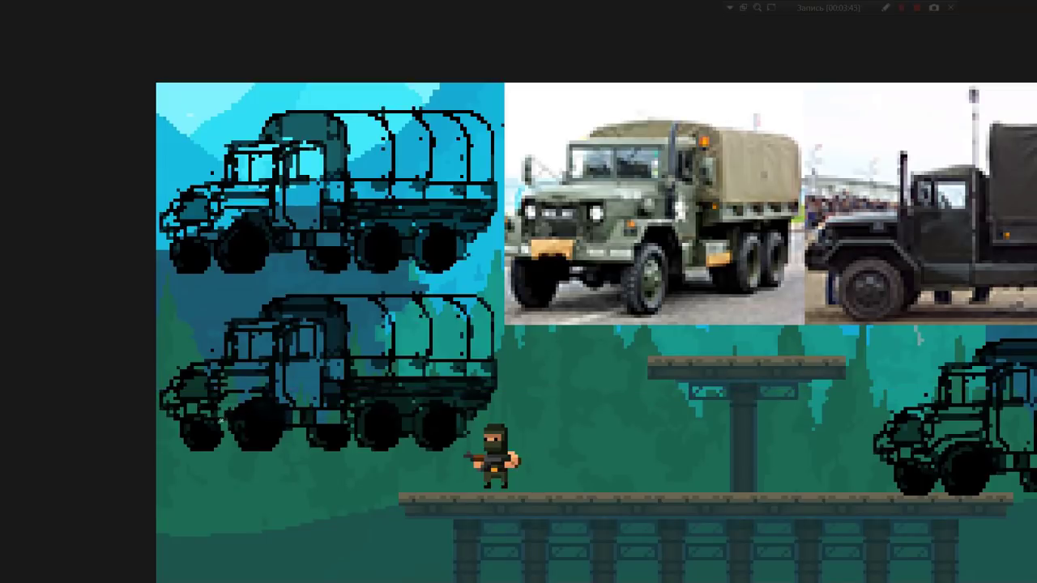
Step: Undo stray cab edits and move the lower truck copy down onto the platform
scroll(249, 387, "up", 1)
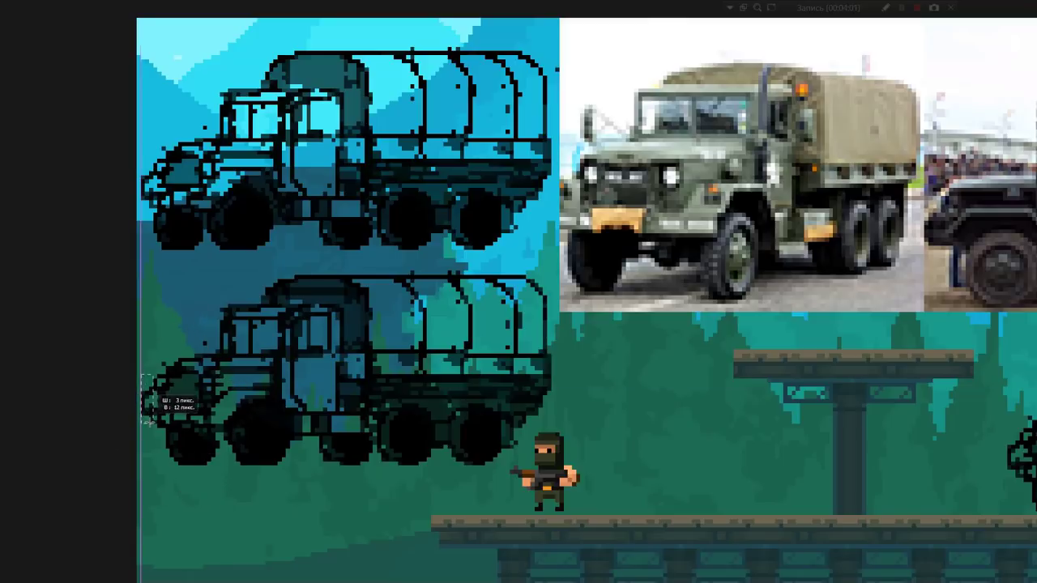
left_click_drag(146, 375, 157, 425)
key("ctrl+z")
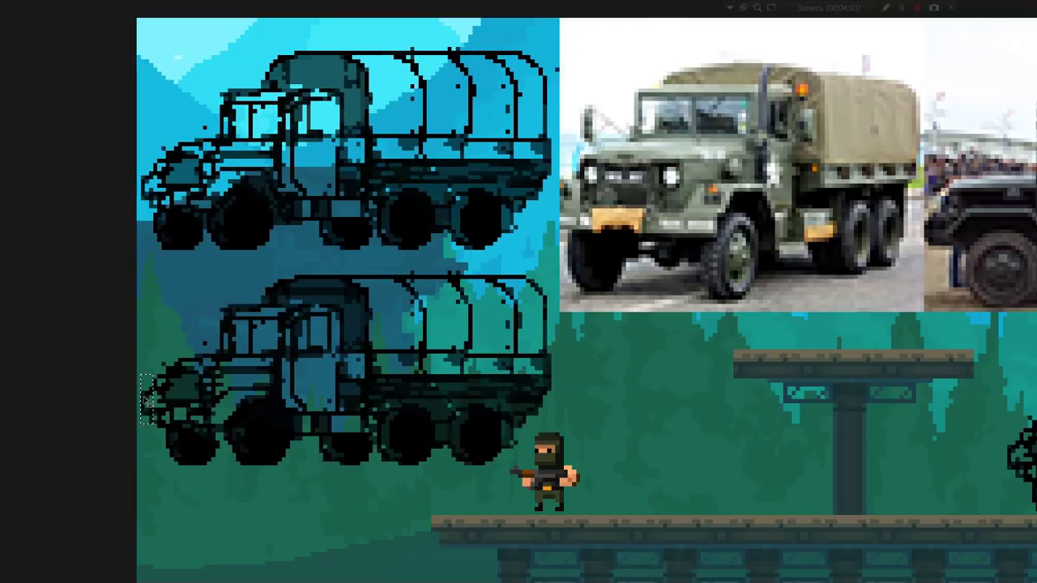
key("ctrl+d")
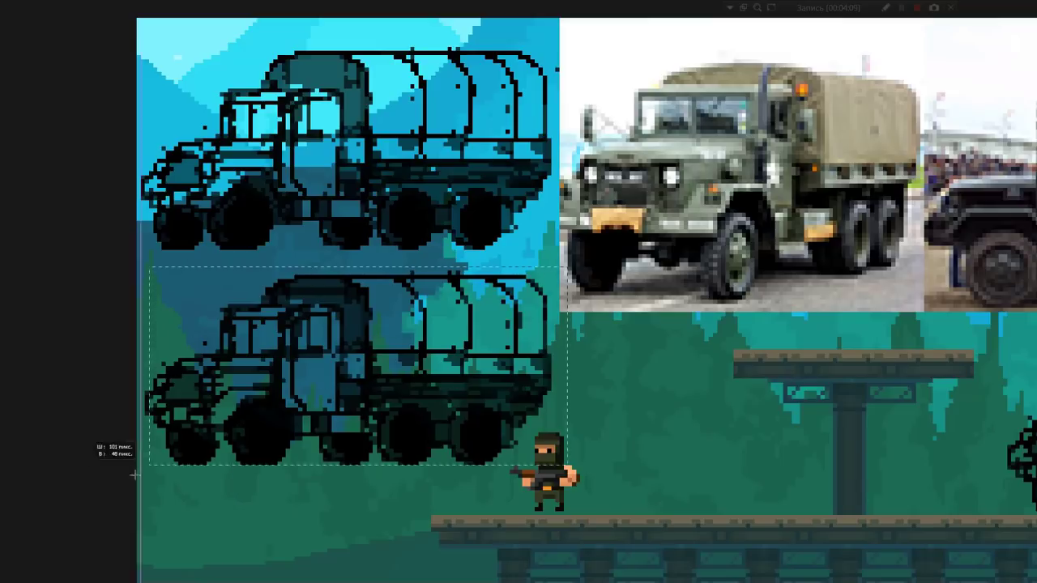
mouse_move(279, 249)
left_mouse_down()
mouse_move(278, 301)
mouse_move(600, 353)
left_mouse_up()
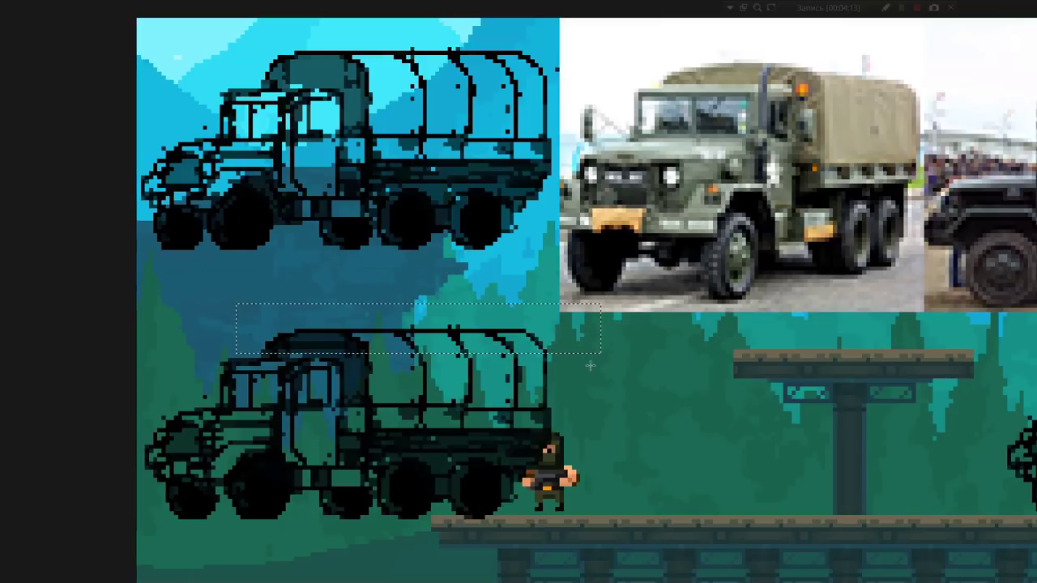
Step: Replace the lower truck's canopy top with the upper draft's canopy outline
key("Delete")
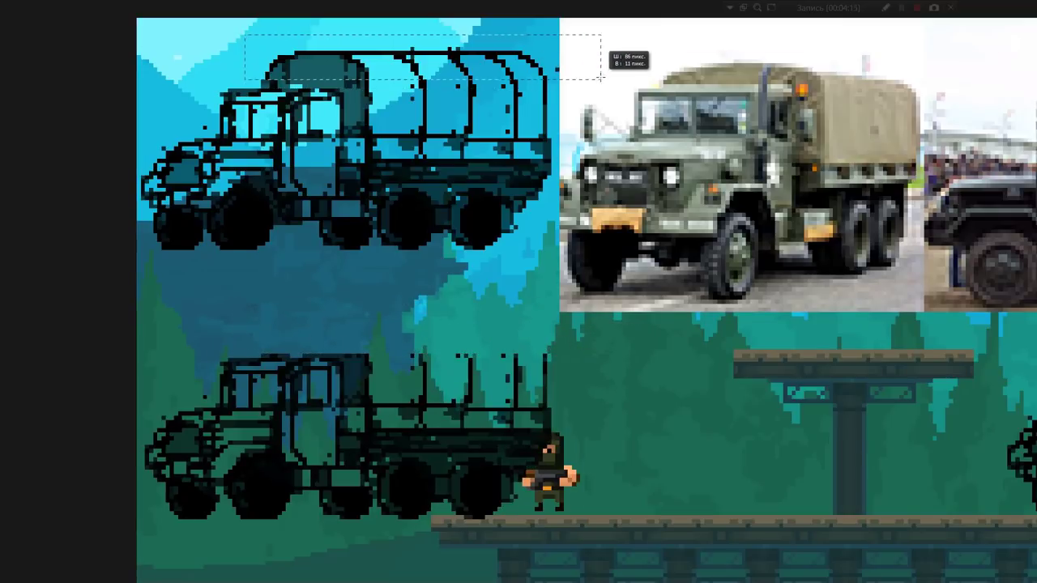
left_click_drag(245, 34, 606, 77)
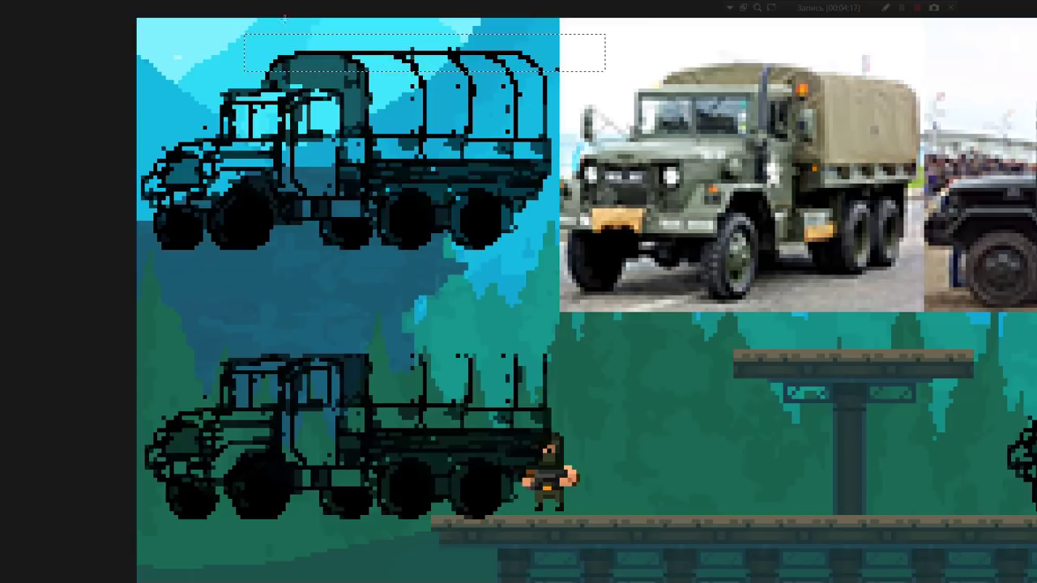
left_click_drag(220, 47, 577, 103)
left_click_drag(567, 61, 557, 343)
key("ctrl+d")
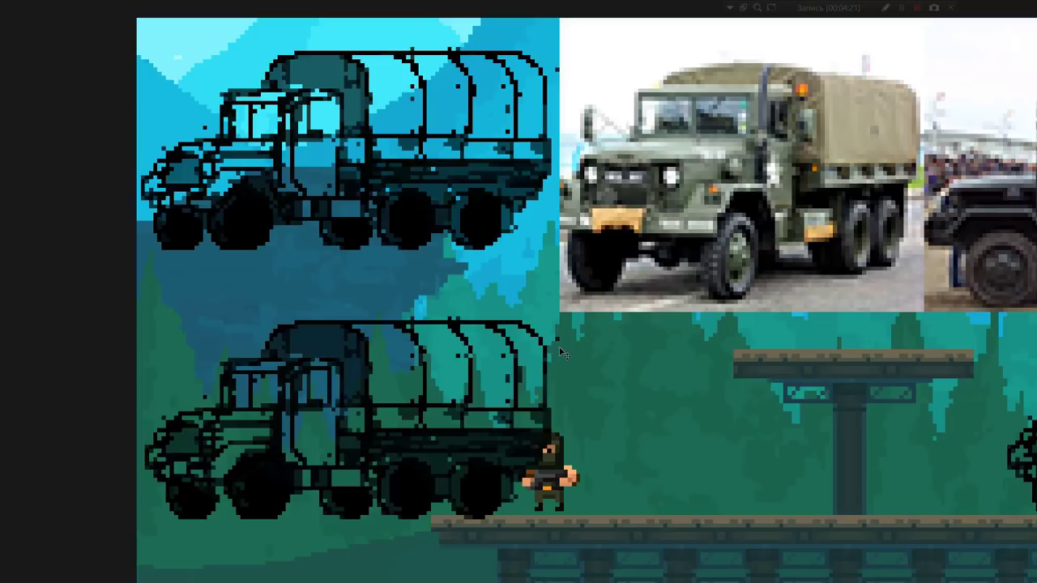
Step: Freehand-select the lower truck's cab and wheels, then clear the selection
left_click(528, 439, "alt")
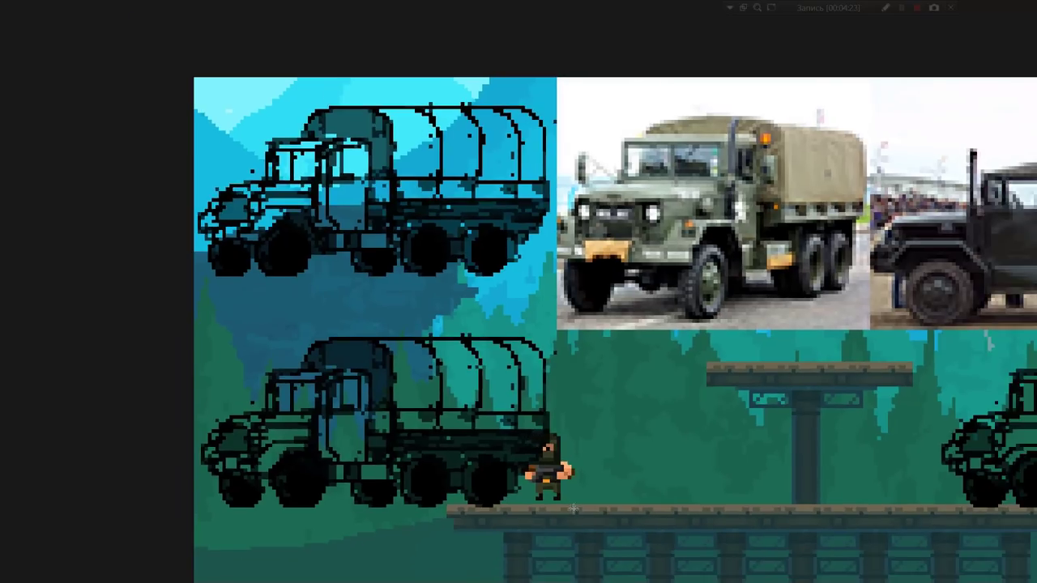
left_click(356, 437)
left_click_drag(356, 438, 342, 448)
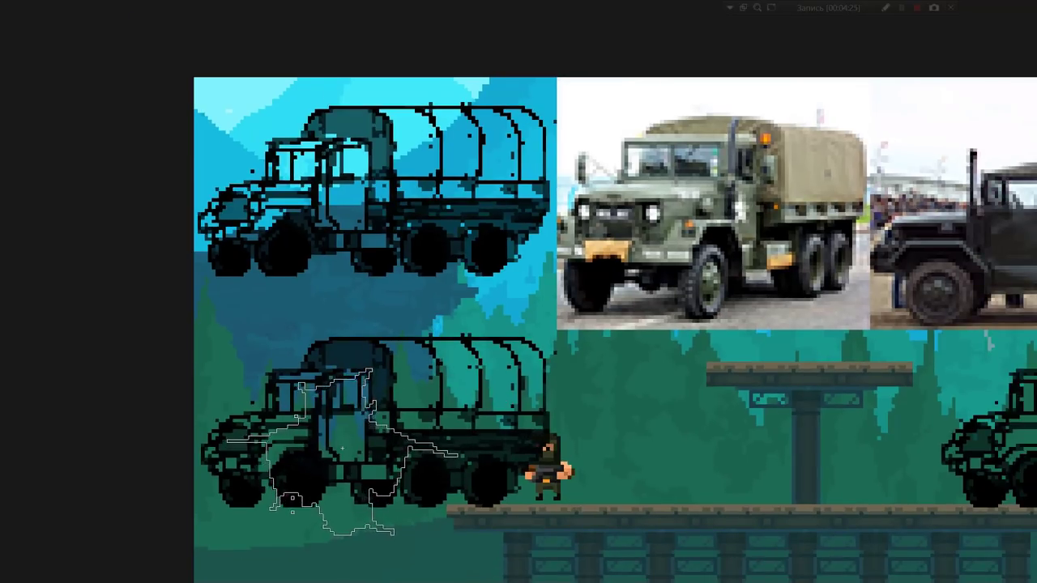
key("ctrl+d")
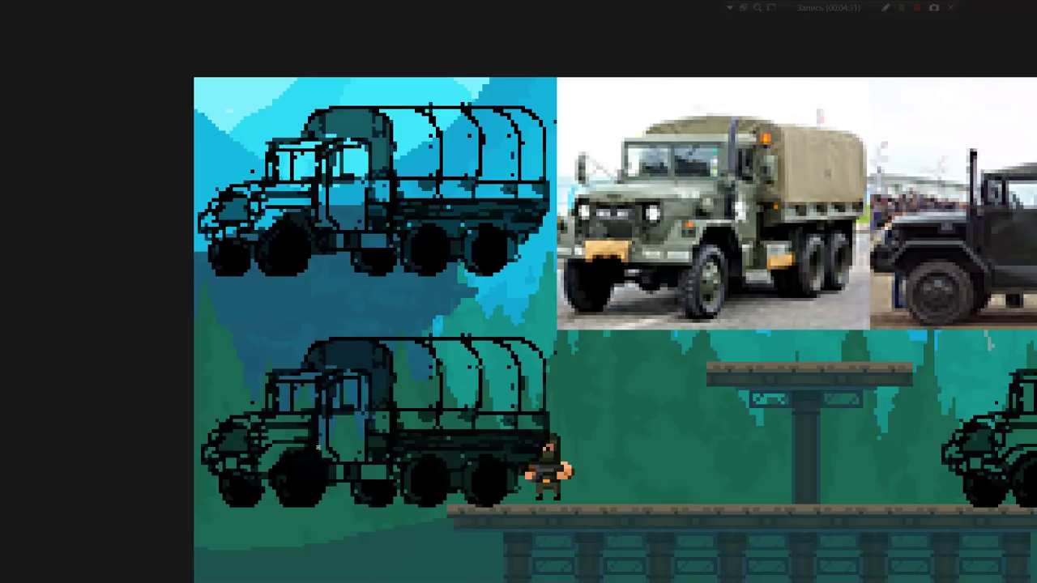
Step: Delete the old truck on the right side of the scene
left_click_drag(885, 357, 625, 353)
scroll(759, 357, "down", 1)
left_click_drag(630, 267, 960, 483)
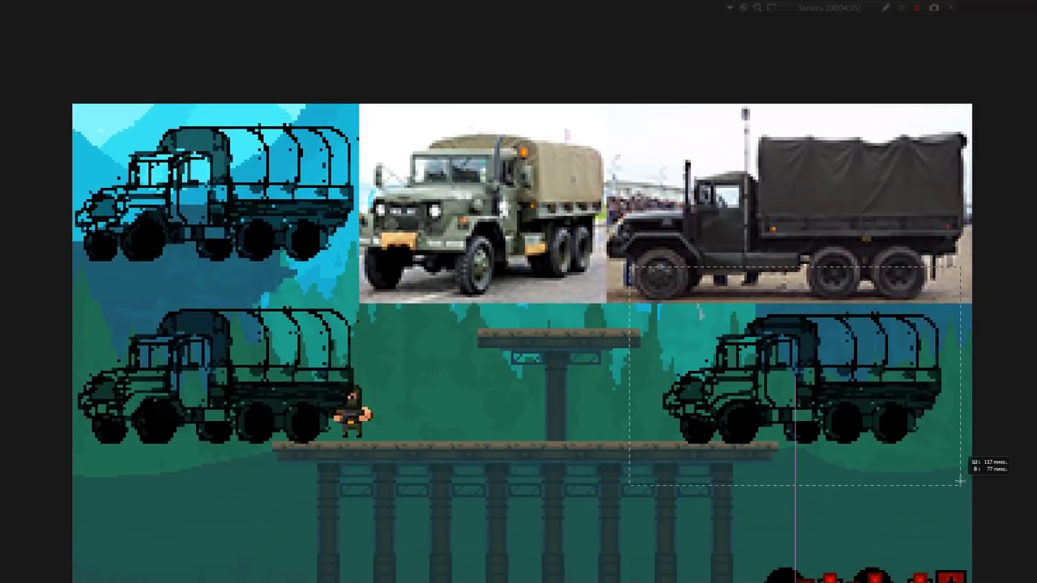
key("Delete")
Step: Duplicate the revised left truck and place the copy on the right
left_click_drag(407, 270, 48, 481)
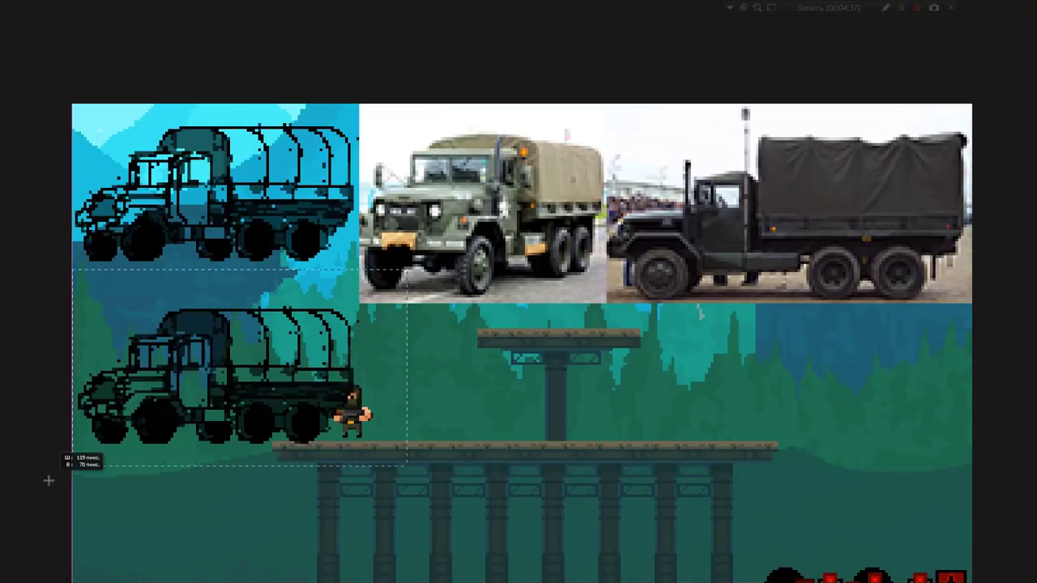
left_click_drag(245, 394, 598, 394)
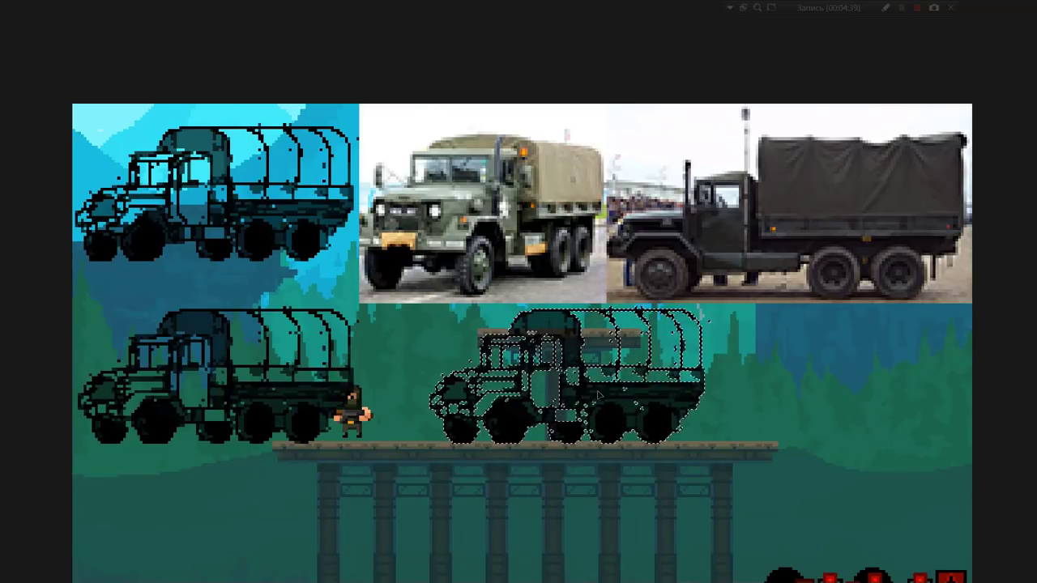
key("ctrl+d")
scroll(583, 349, "up", 3)
scroll(583, 348, "down", 1)
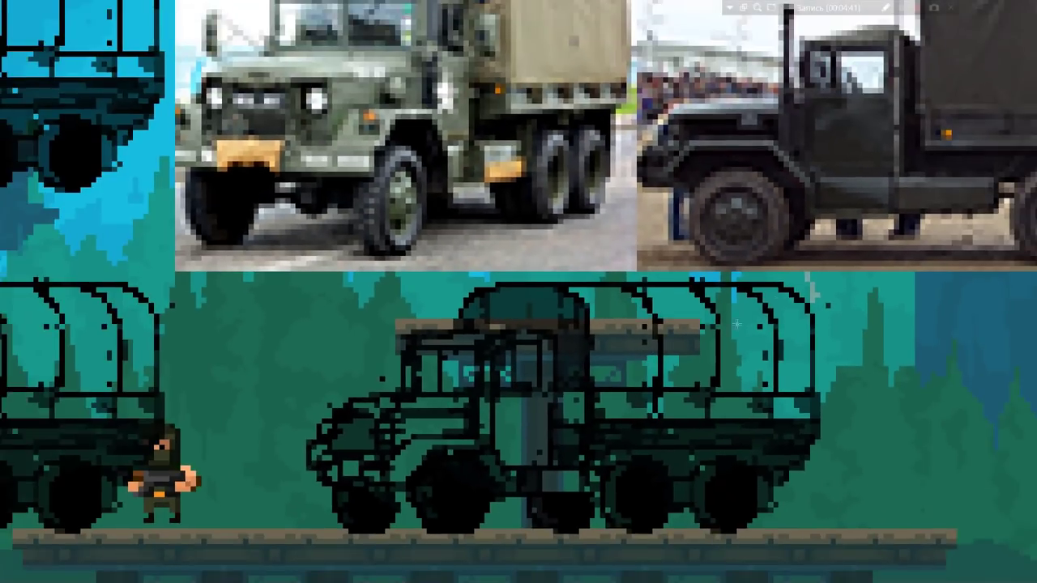
mouse_move(369, 435)
left_mouse_down()
mouse_move(643, 435)
mouse_move(627, 385)
left_mouse_up()
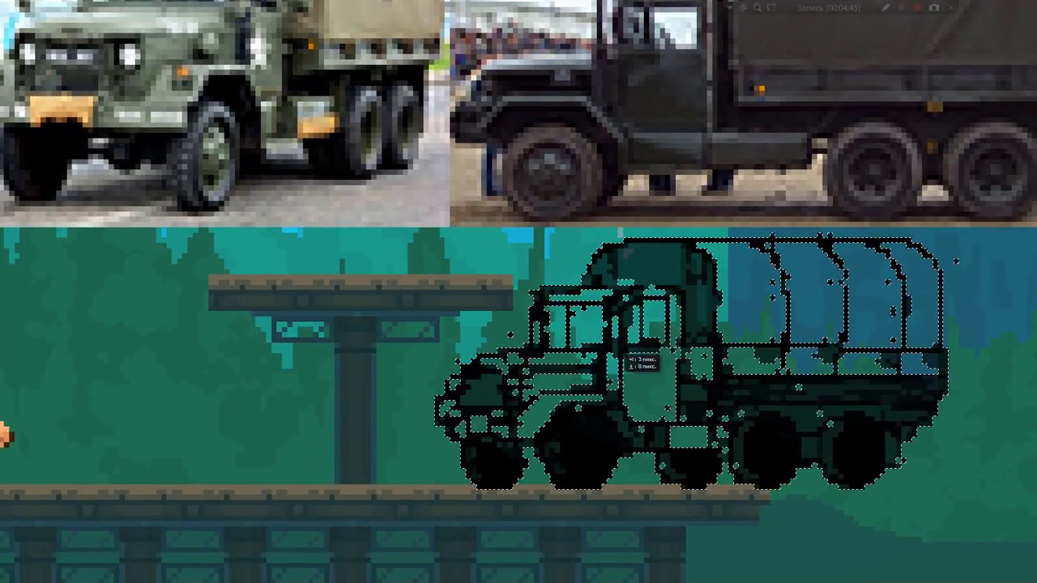
key("ctrl+d")
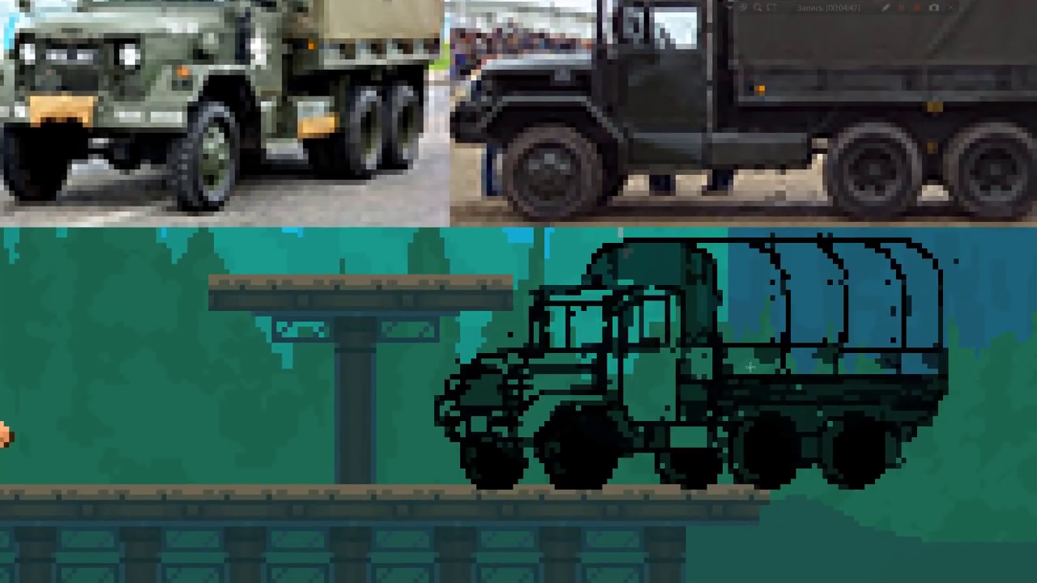
scroll(750, 367, "up", 2)
scroll(770, 257, "up", 2)
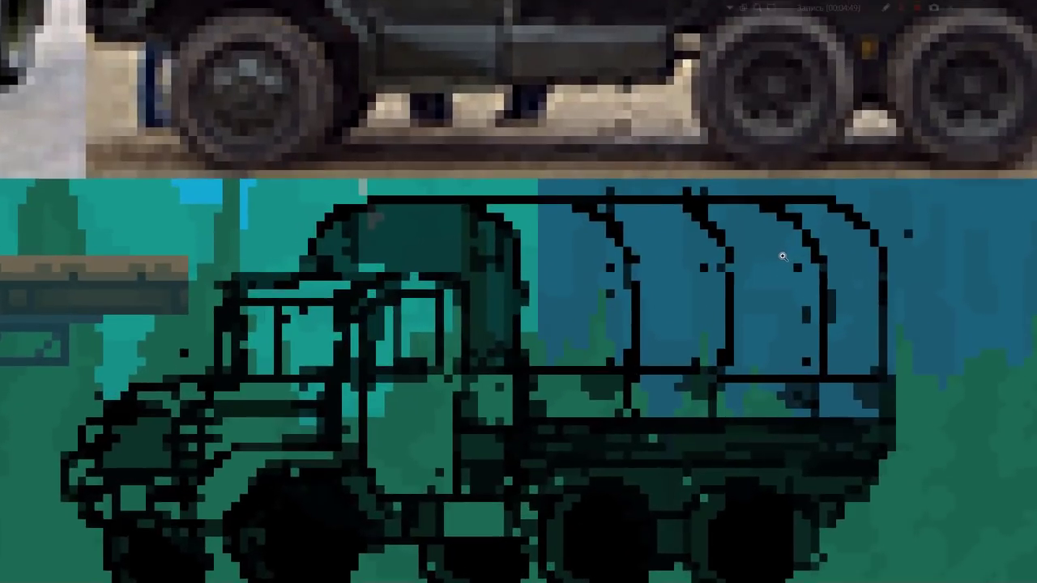
scroll(783, 256, "down", 1)
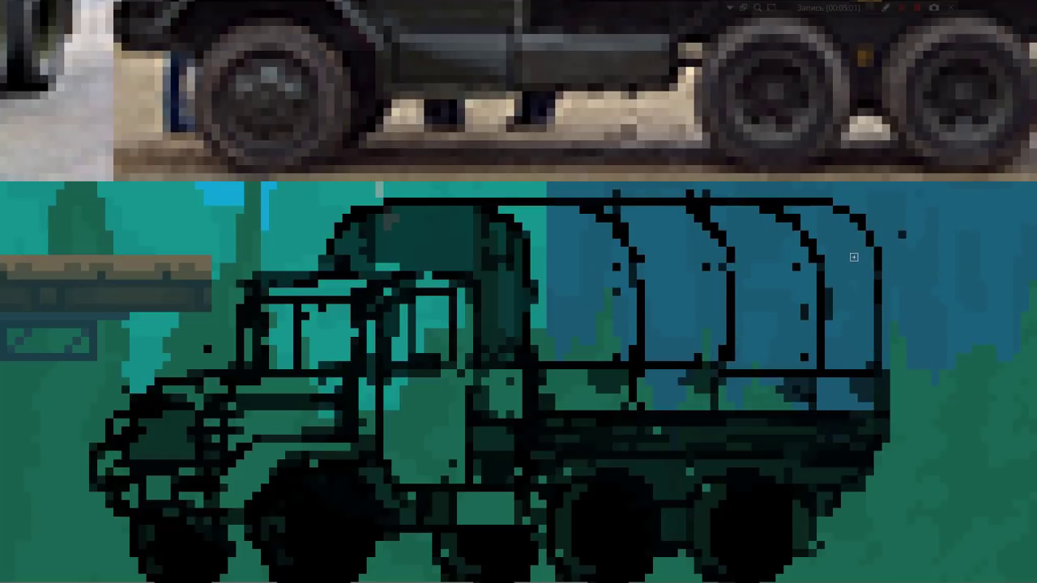
left_click_drag(854, 270, 717, 271)
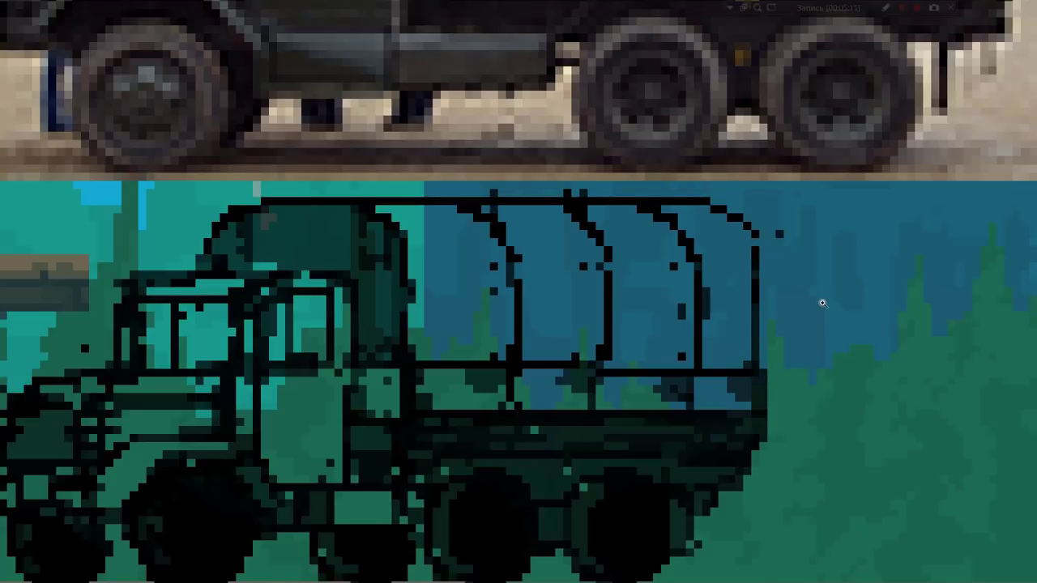
key("ctrl+0")
scroll(761, 311, "down", 1)
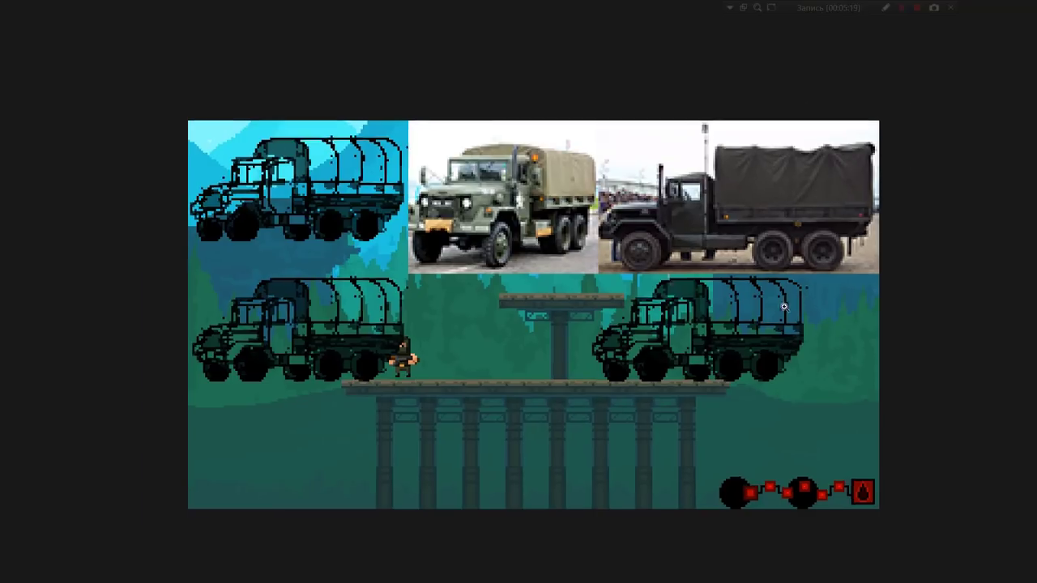
scroll(791, 304, "up", 2)
scroll(813, 312, "up", 3)
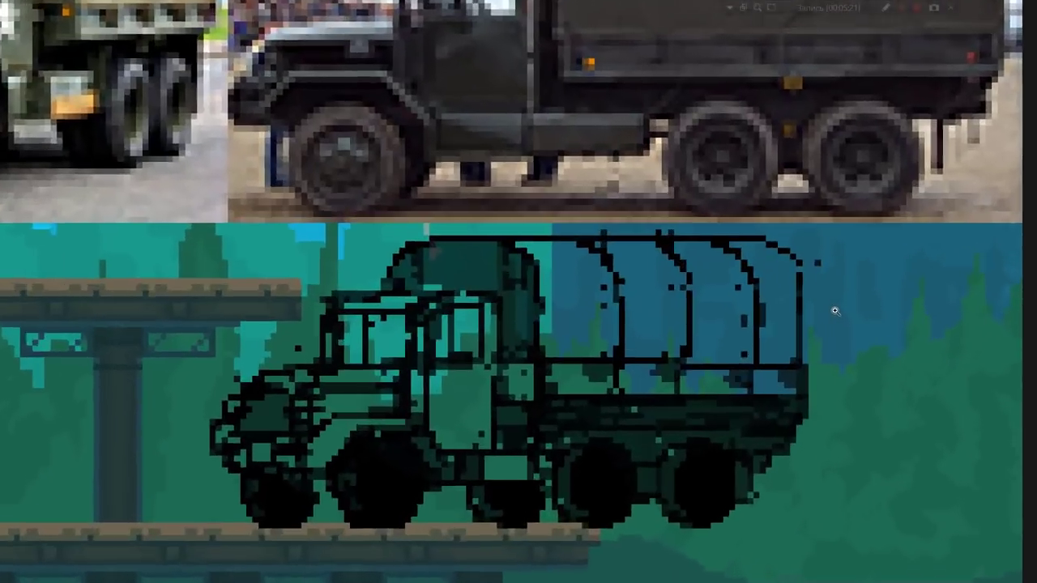
scroll(810, 308, "up", 2)
scroll(741, 248, "down", 6)
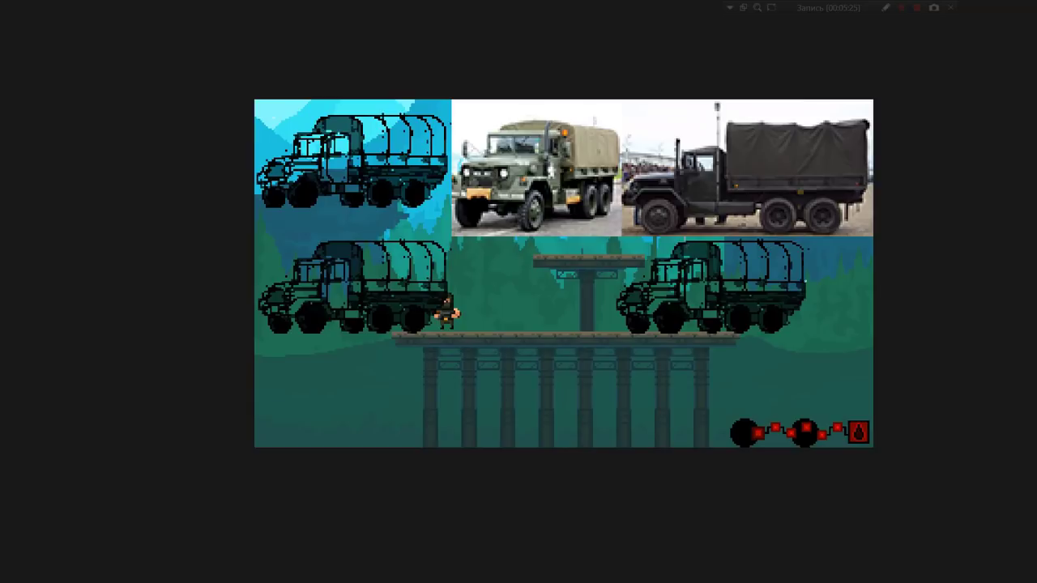
scroll(786, 247, "up", 1)
scroll(787, 251, "up", 4)
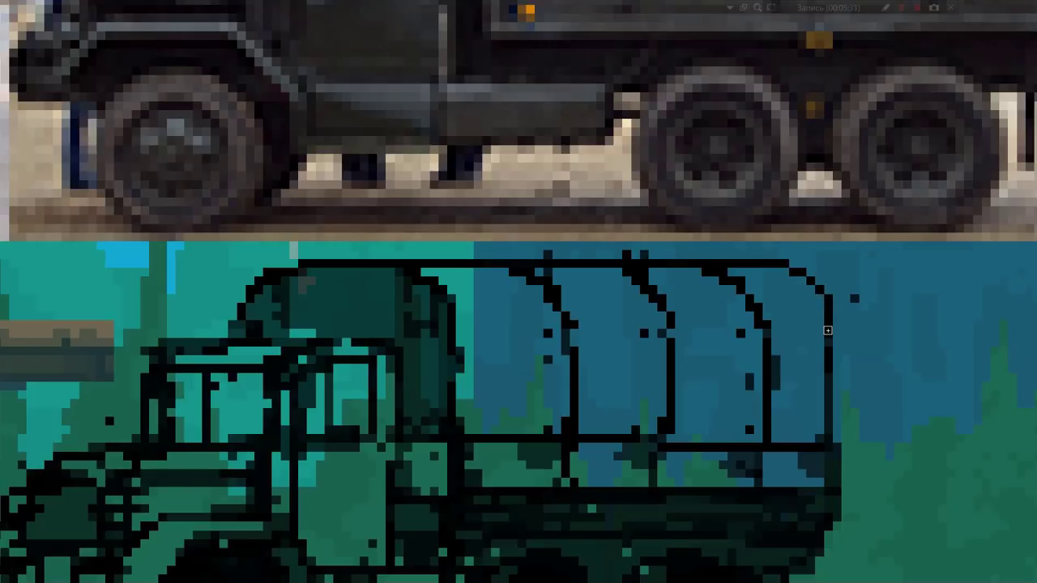
scroll(822, 318, "down", 5)
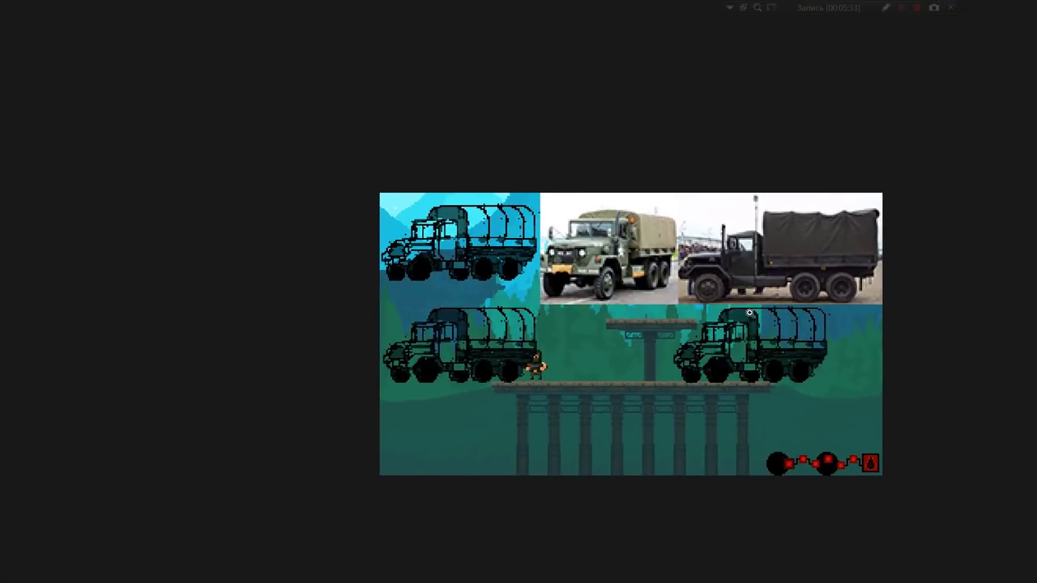
scroll(805, 308, "up", 3)
scroll(805, 308, "up", 2)
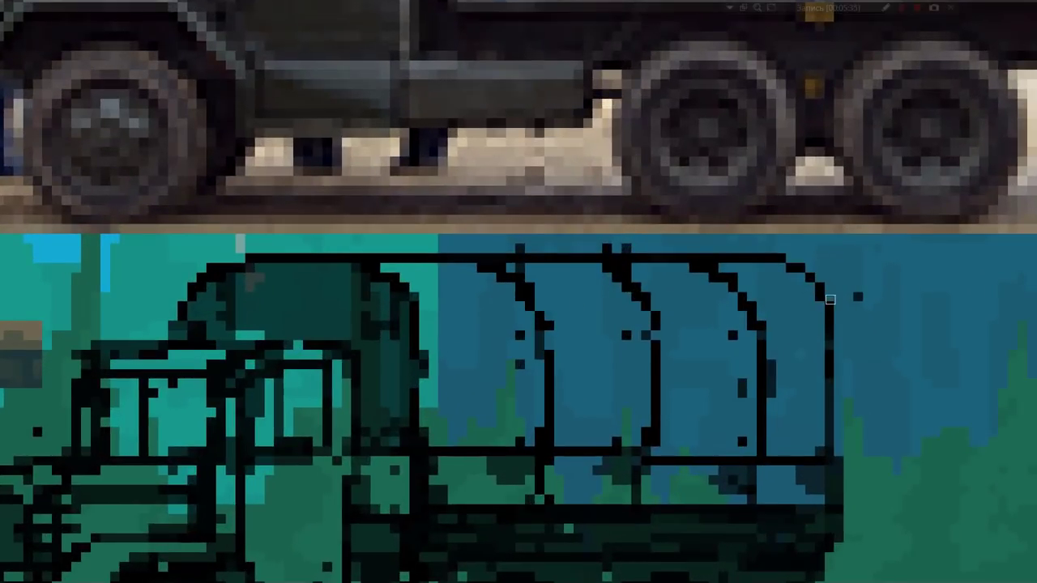
scroll(828, 346, "down", 5)
scroll(755, 351, "up", 2)
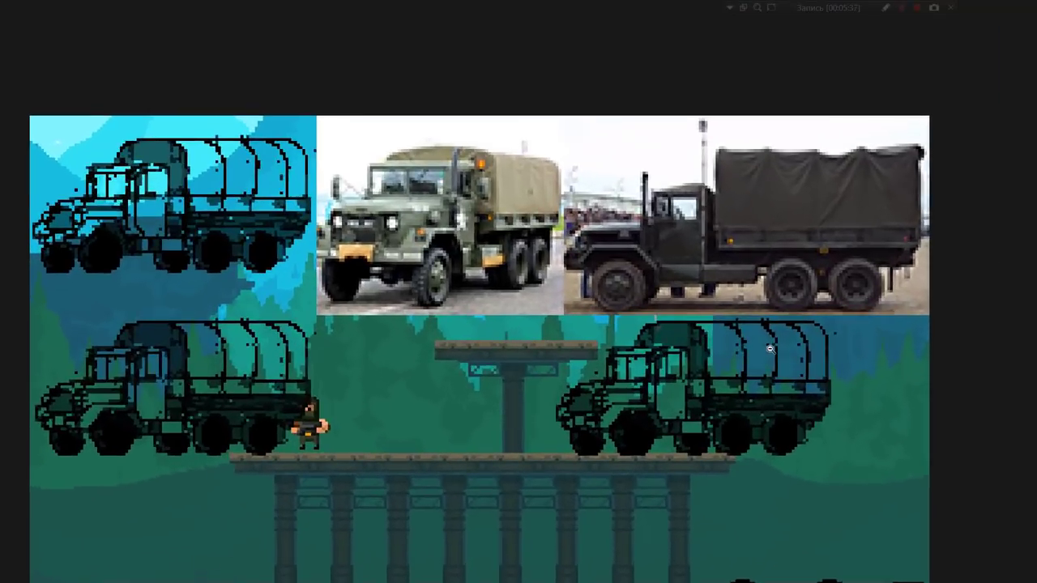
scroll(782, 346, "up", 2)
scroll(782, 347, "up", 1)
scroll(830, 328, "up", 1)
scroll(830, 328, "up", 2)
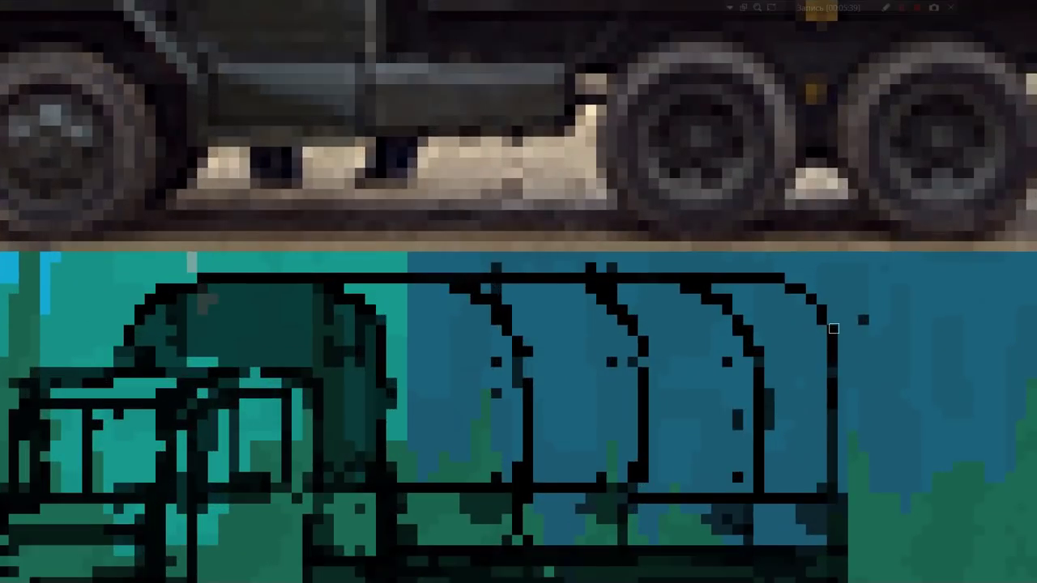
scroll(826, 344, "down", 4)
scroll(745, 364, "down", 1)
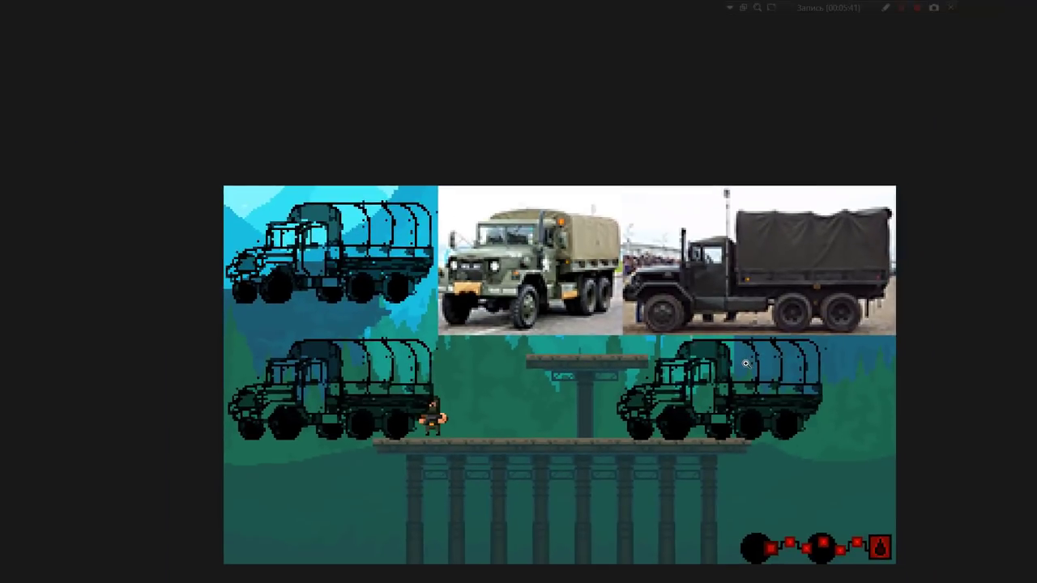
scroll(797, 366, "up", 4)
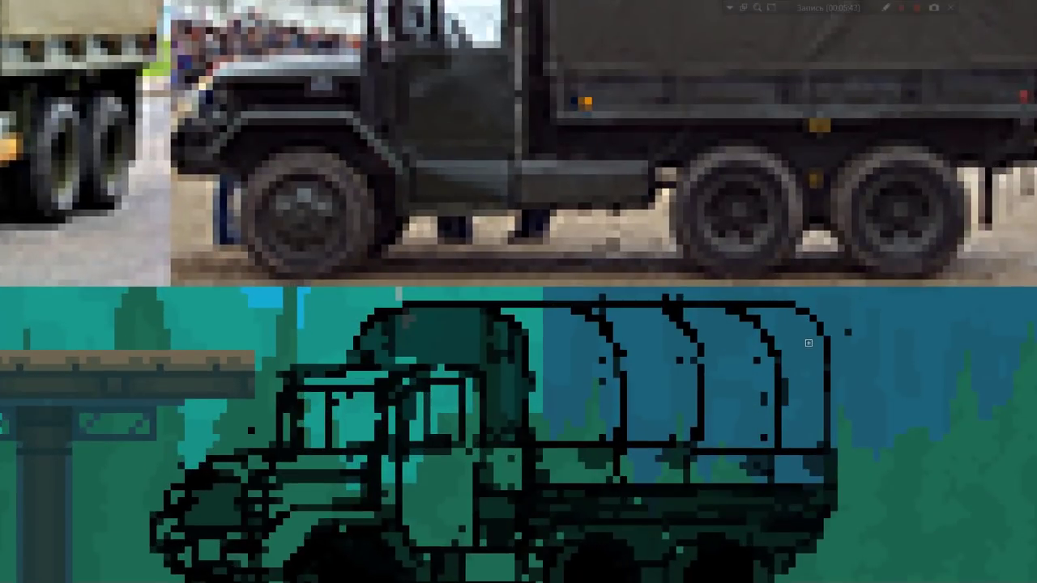
scroll(809, 343, "up", 1)
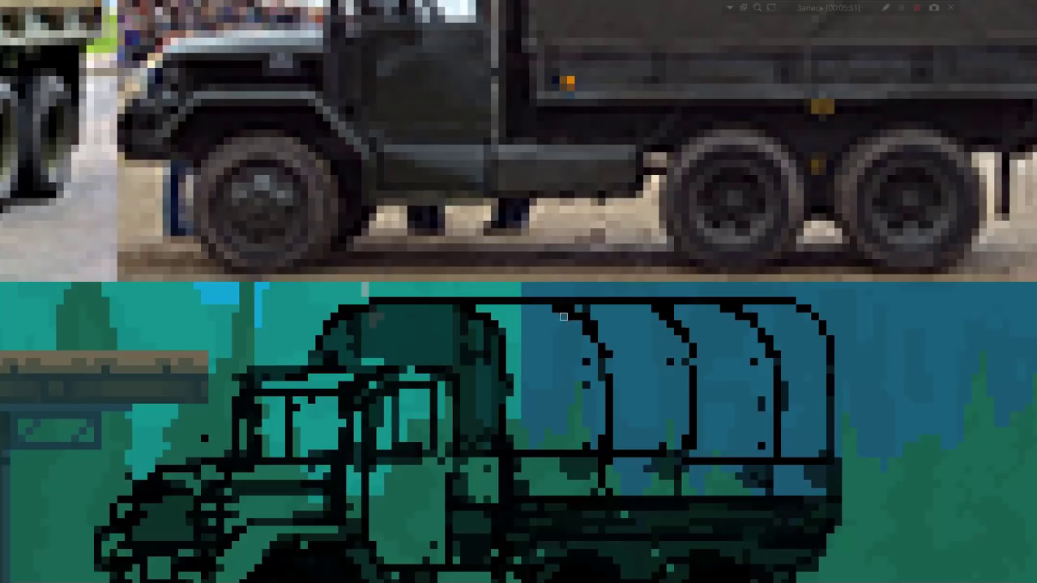
Step: Erase the old canopy ribs, extend the bed line, and draw a straight canopy top edge
left_click_drag(546, 299, 784, 458)
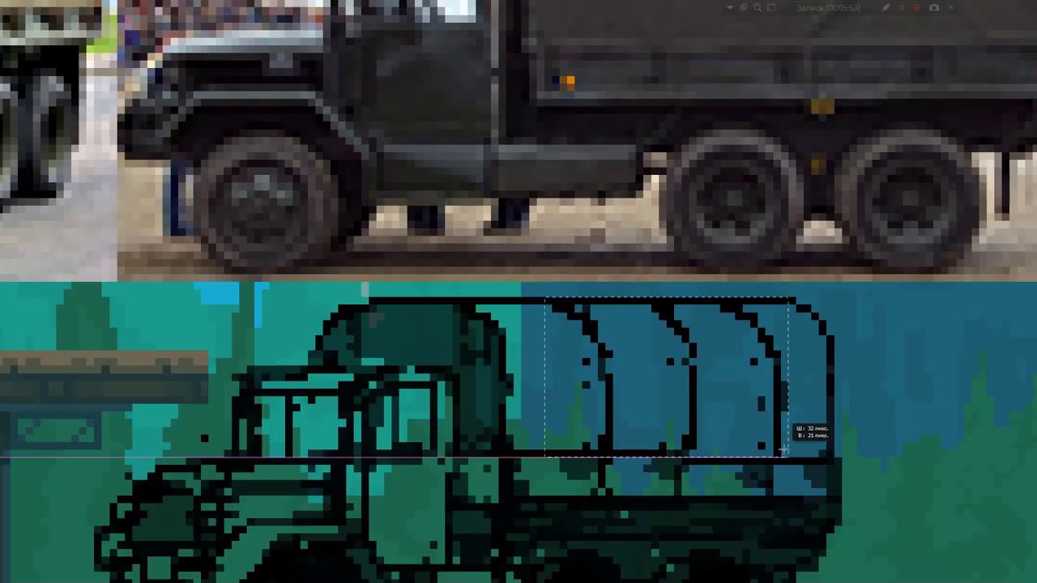
key("Delete")
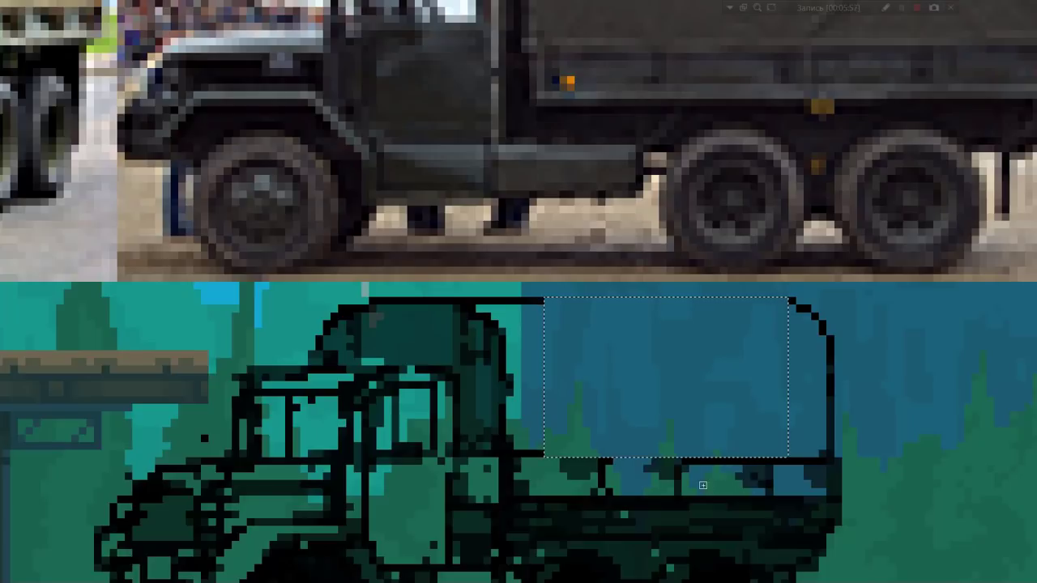
key("ctrl+d")
left_click_drag(539, 454, 680, 458)
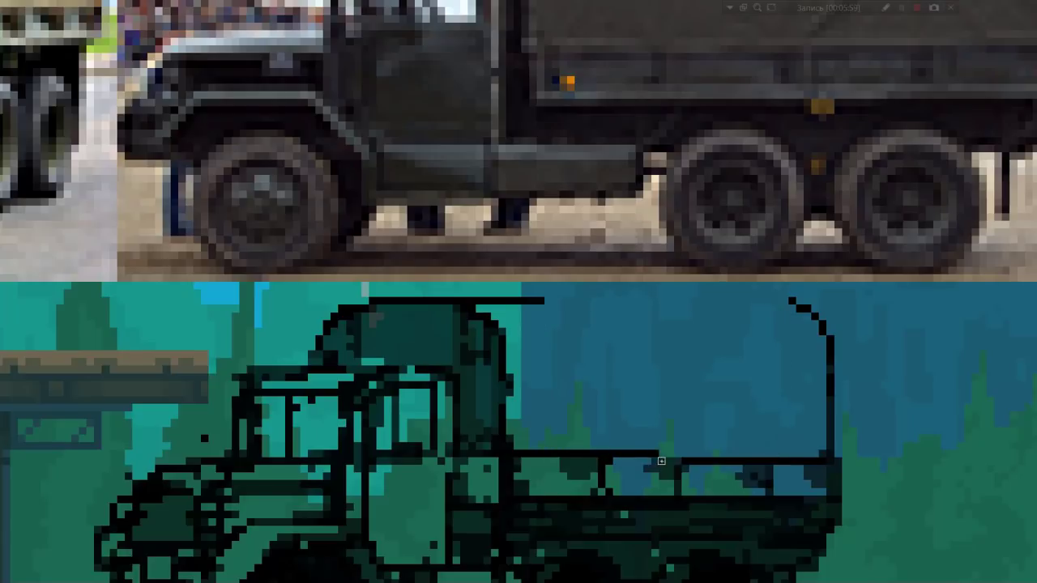
left_click_drag(784, 300, 544, 301)
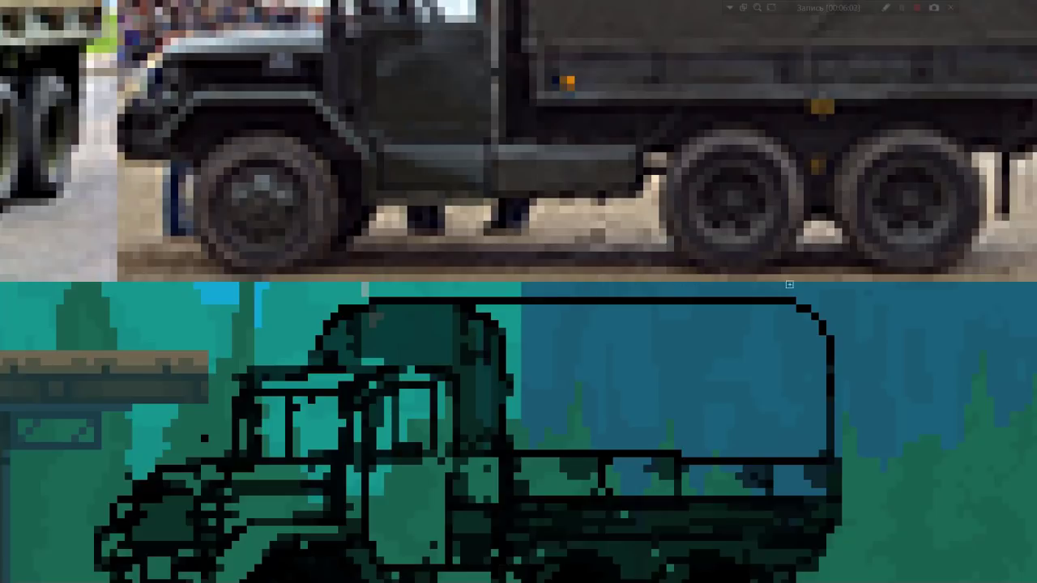
Step: Move the canopy's curved rear end to the left
left_click_drag(792, 306, 841, 456)
left_click_drag(816, 389, 593, 417)
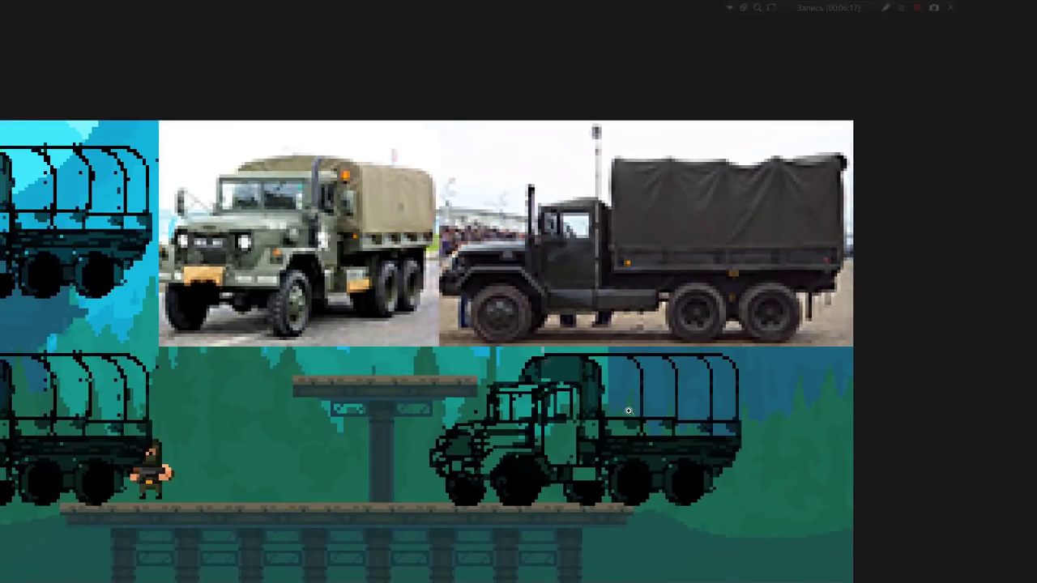
scroll(689, 414, "up", 2)
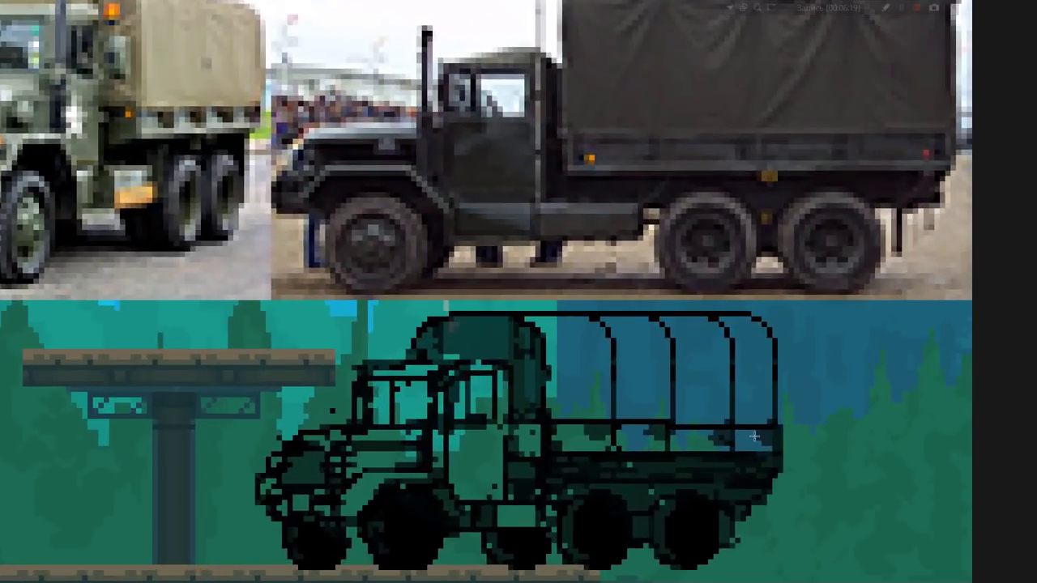
scroll(579, 353, "up", 2)
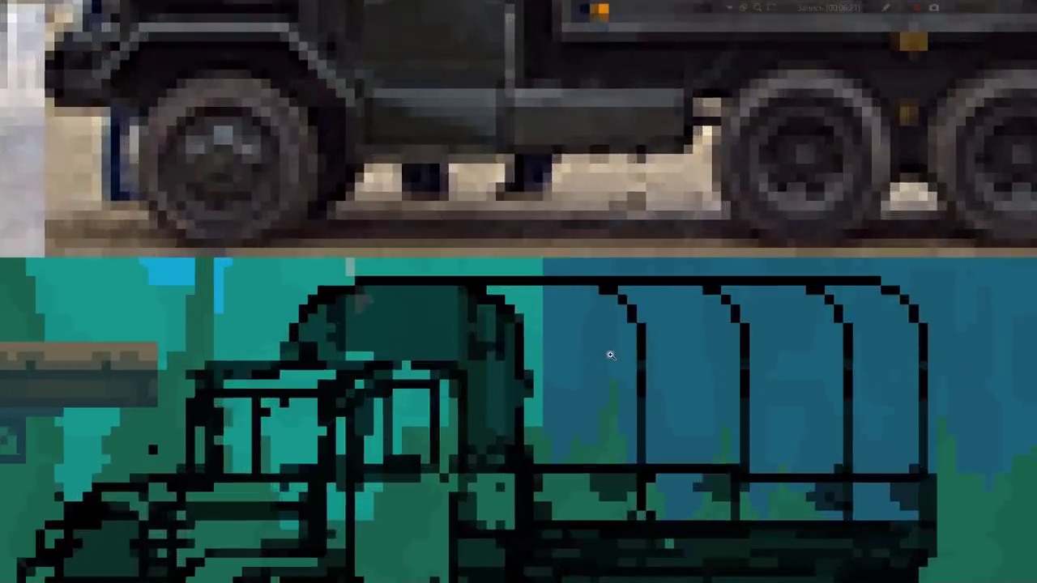
scroll(579, 353, "up", 1)
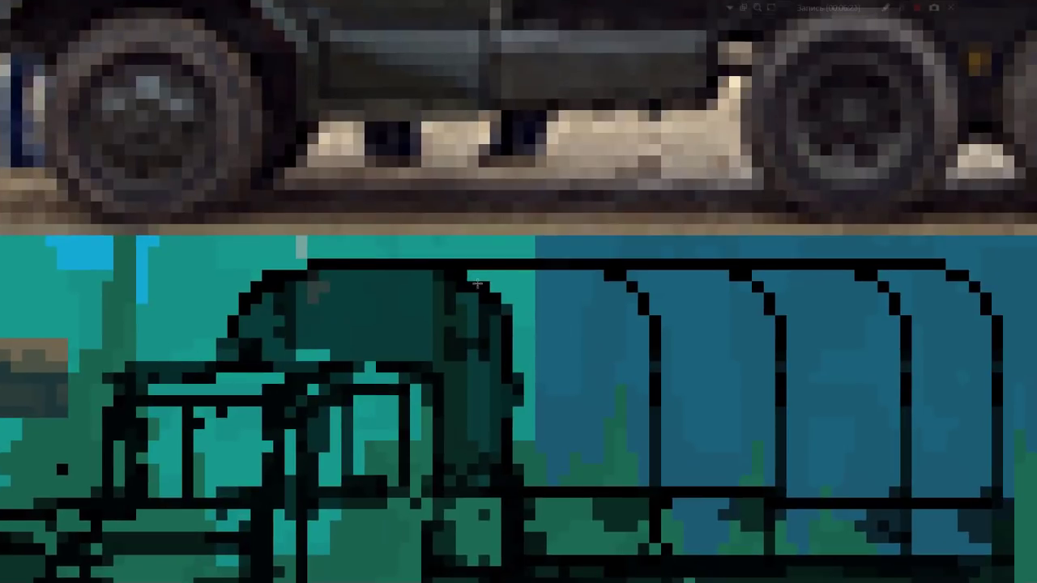
Step: Lighten the dome's edge pixels and shift the arc line 8 px left
left_click_drag(452, 274, 502, 305)
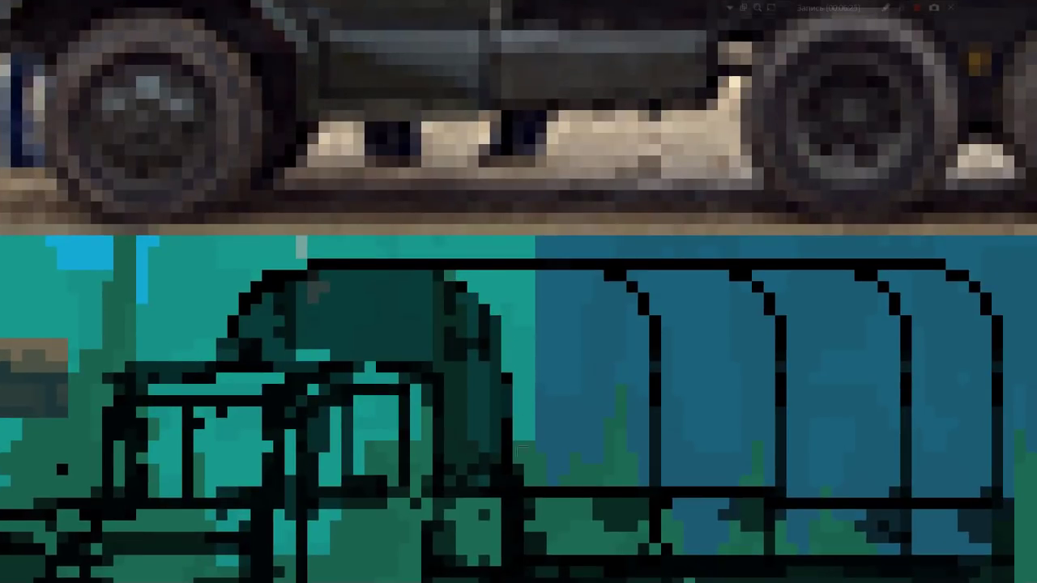
left_click_drag(512, 460, 518, 423)
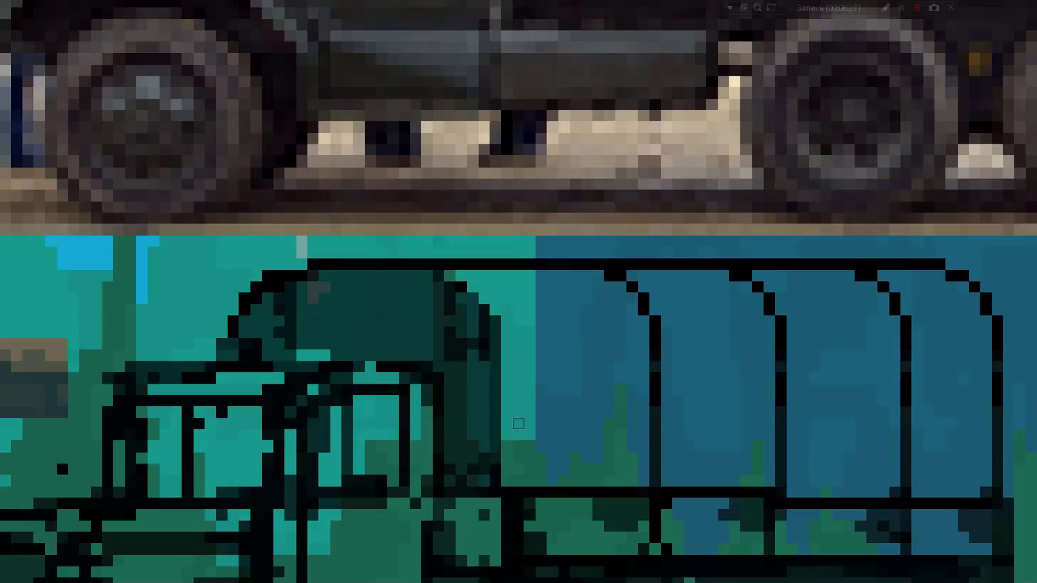
mouse_move(600, 277)
left_mouse_down()
mouse_move(547, 435)
mouse_move(493, 435)
left_mouse_up()
key("ctrl+d")
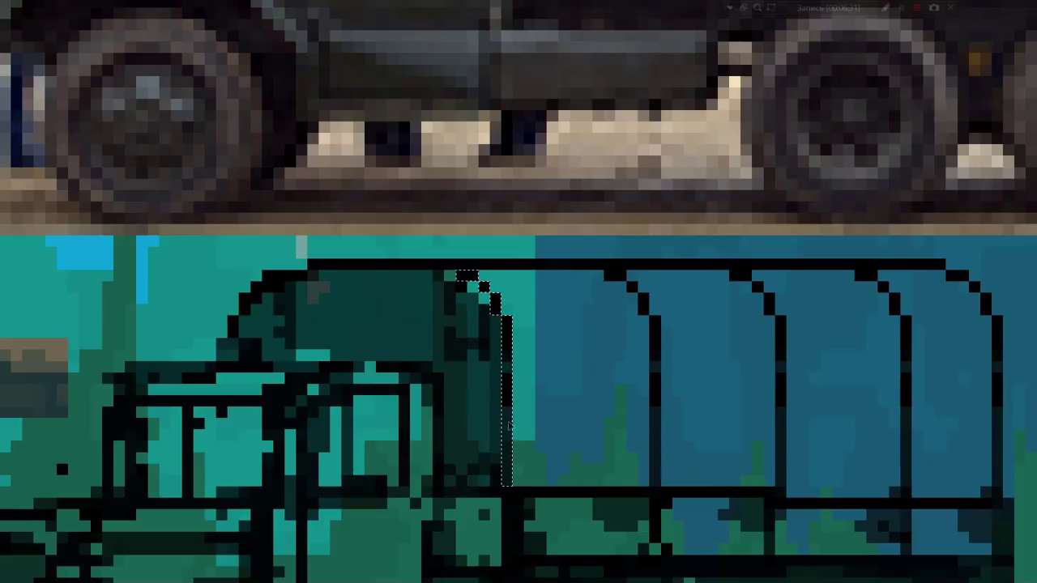
left_click_drag(458, 288, 504, 360)
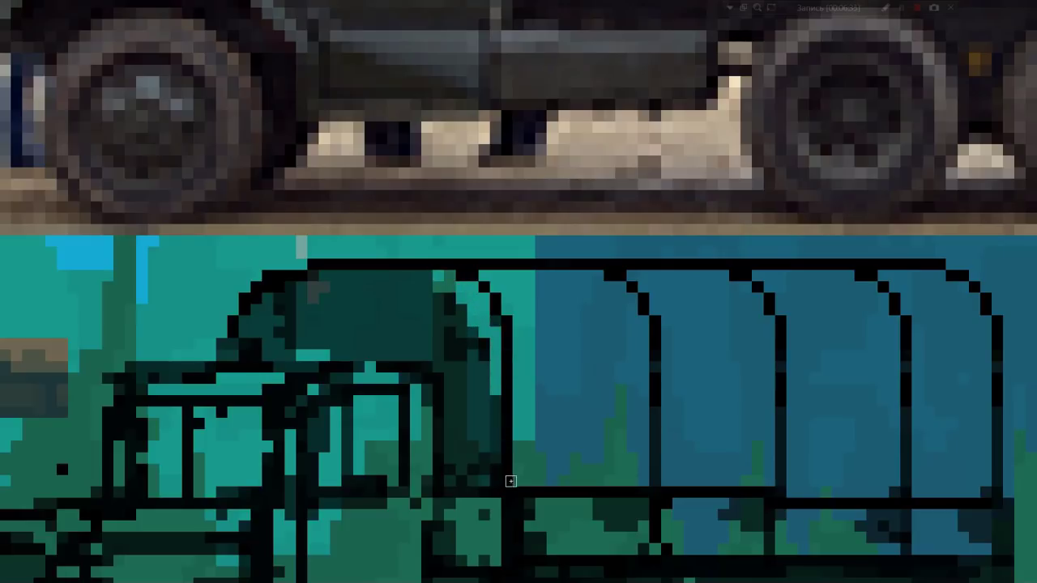
mouse_move(491, 479)
left_mouse_down()
mouse_move(480, 340)
mouse_move(494, 425)
left_mouse_up()
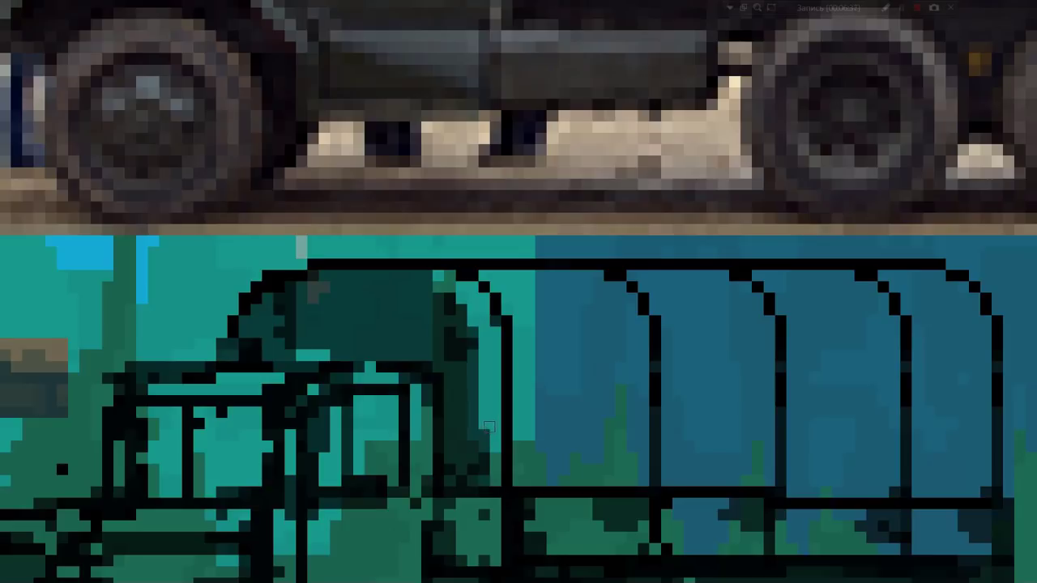
scroll(453, 304, "down", 1)
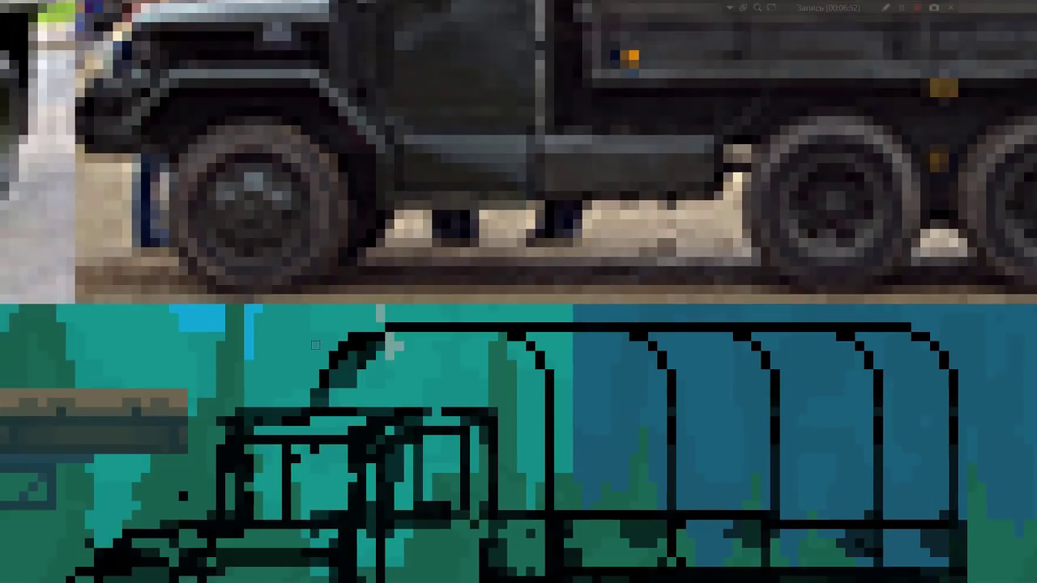
Step: Lighten the dark band inside the canopy arc and close its gap to the roof line
left_click_drag(341, 392, 360, 349)
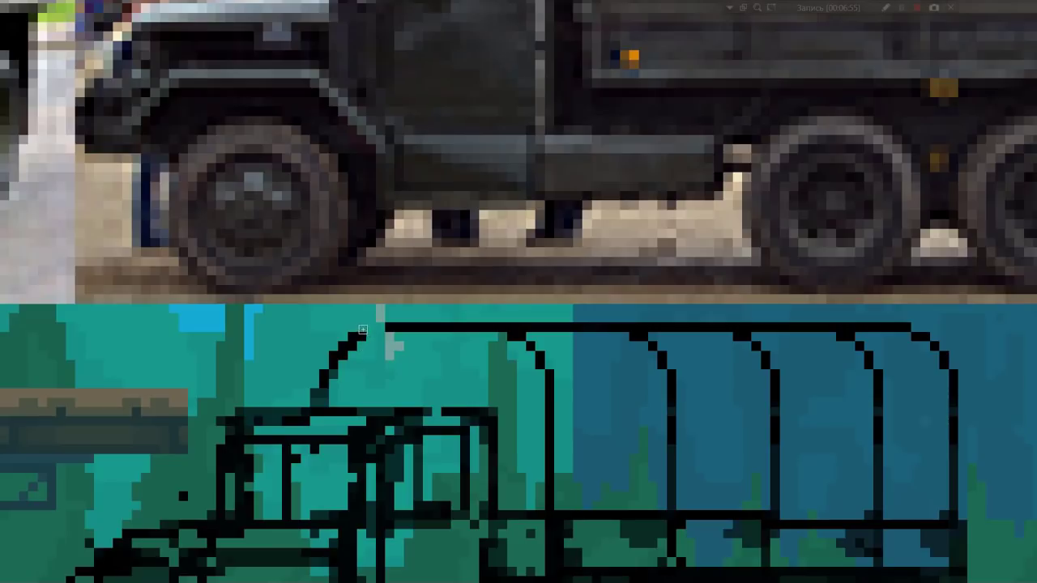
left_click_drag(362, 330, 385, 327)
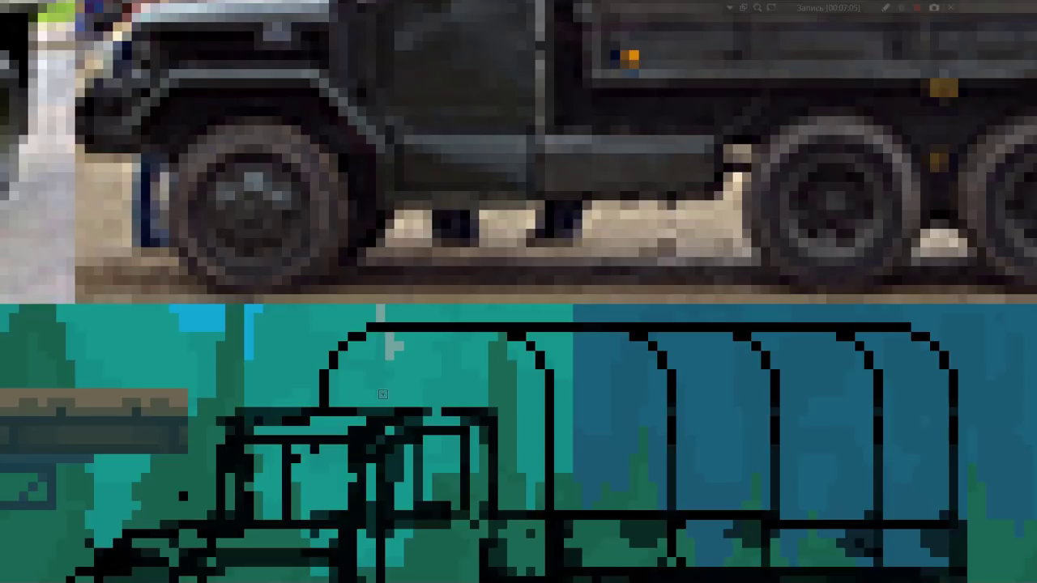
scroll(383, 395, "down", 2)
scroll(348, 444, "down", 2)
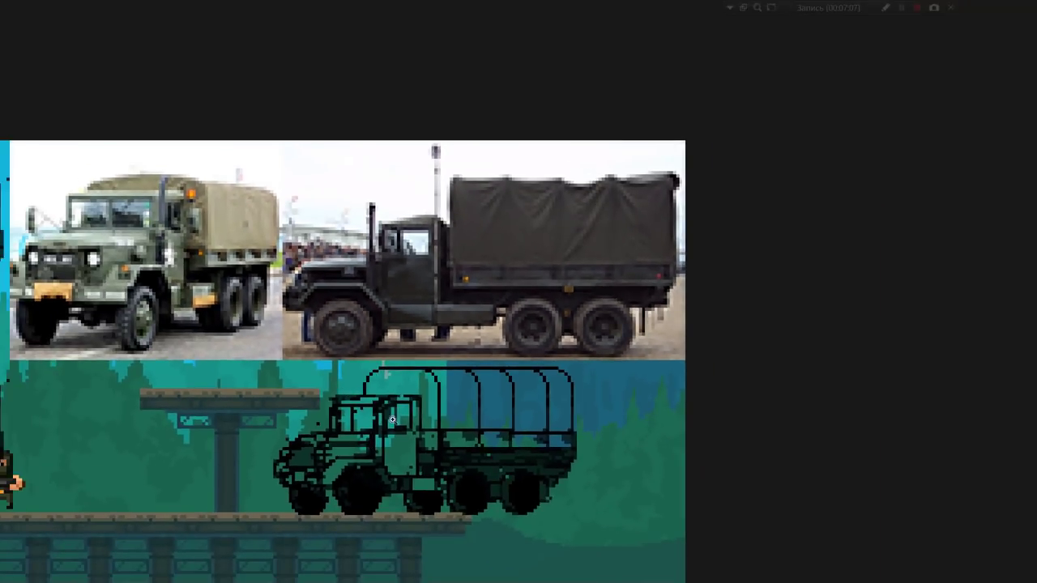
scroll(392, 420, "up", 2)
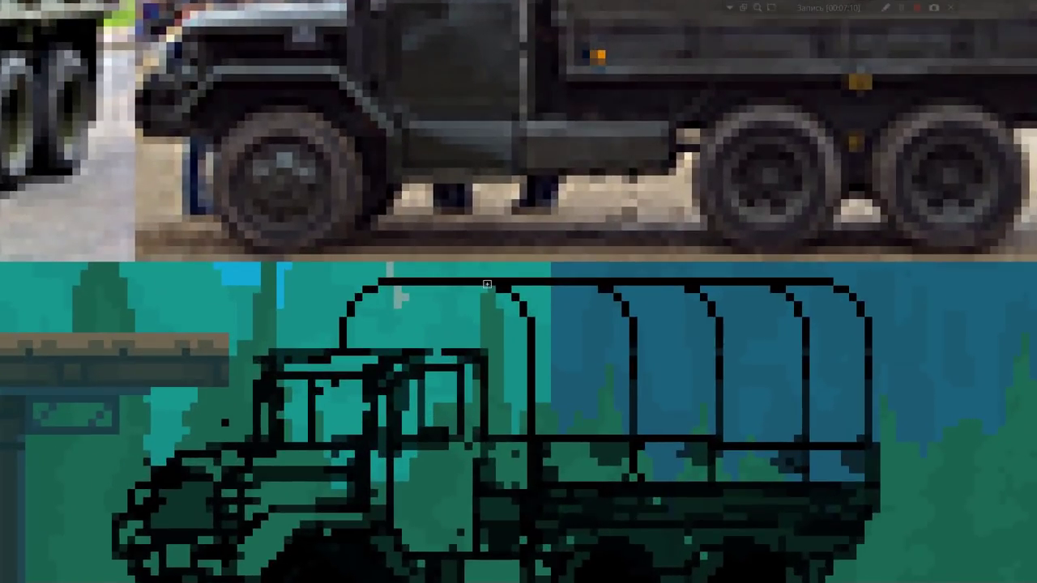
Step: Shift the canopy's front arc left toward the cab and deselect
left_click_drag(333, 280, 442, 349)
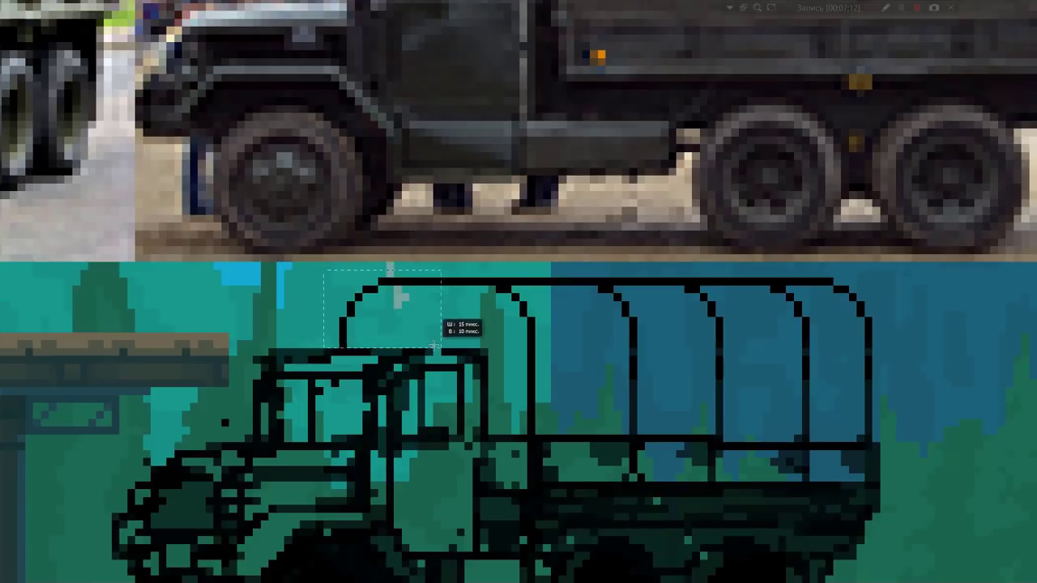
left_click_drag(374, 309, 342, 310)
key("ctrl+d")
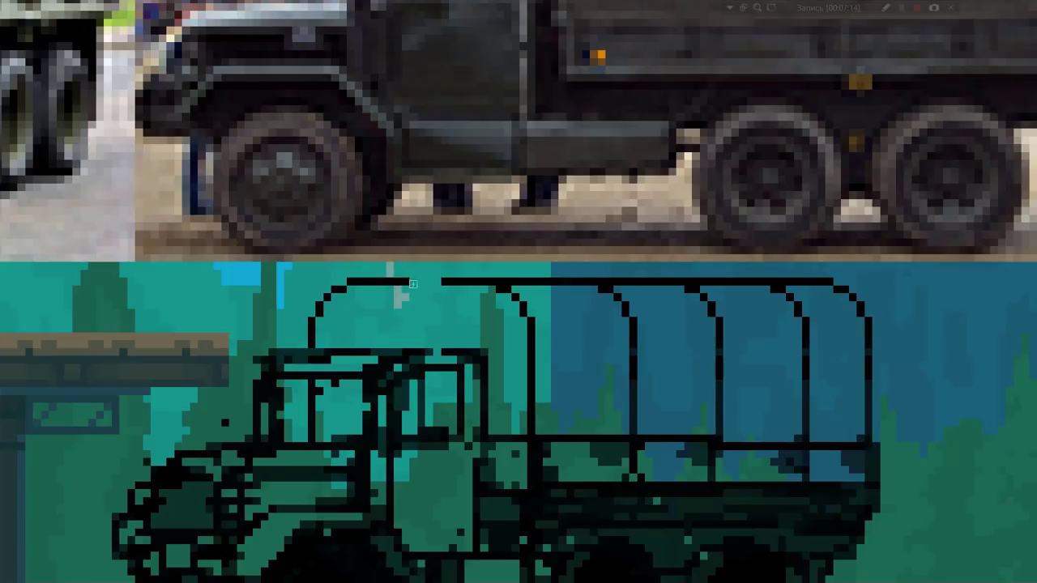
scroll(412, 285, "down", 3)
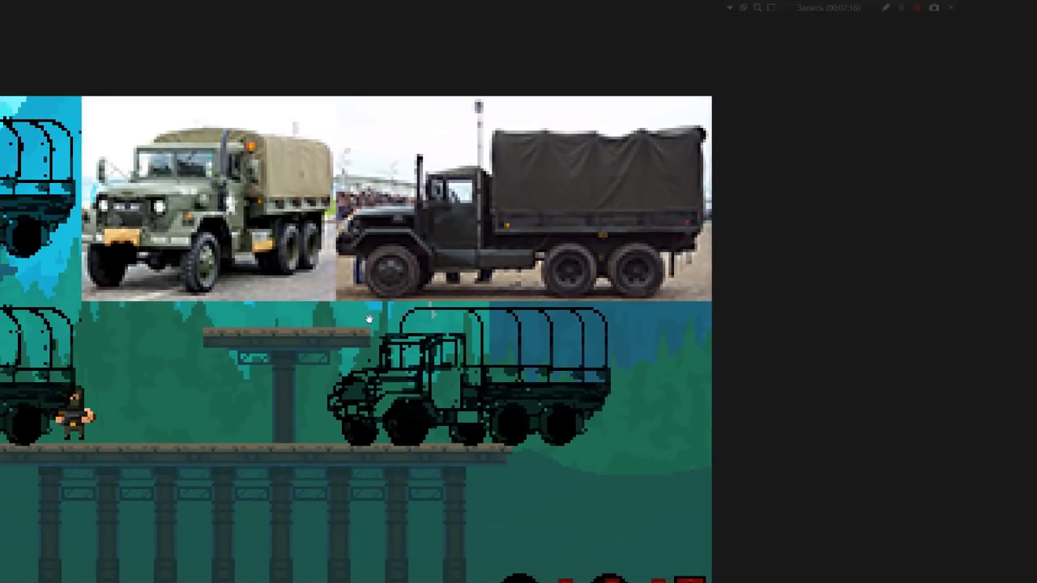
scroll(357, 324, "down", 3)
scroll(333, 332, "up", 2)
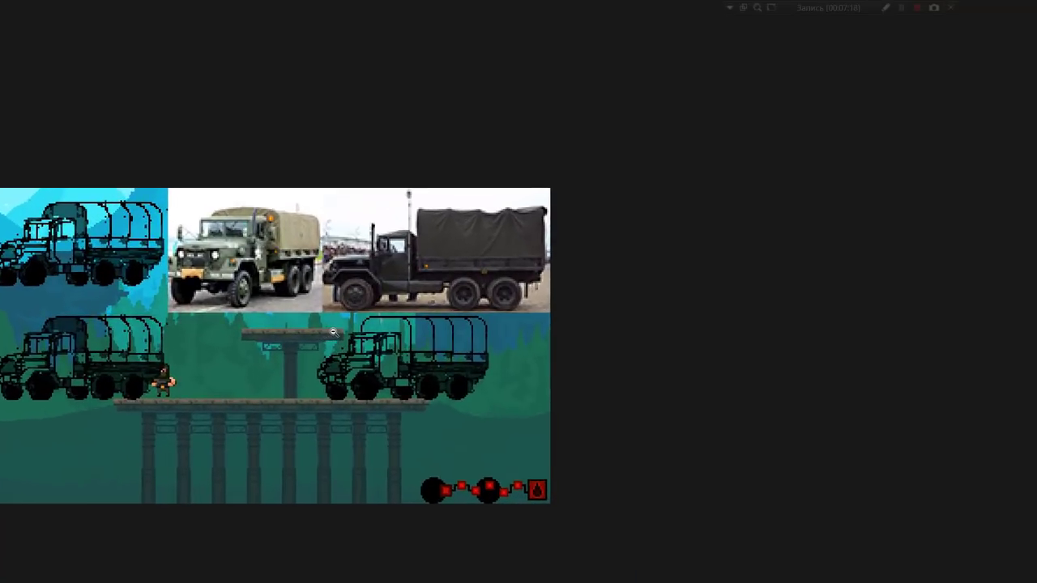
scroll(333, 332, "up", 2)
scroll(333, 332, "up", 3)
Step: Select the canopy's front curve and shift it until it meets the roof line
left_click_drag(348, 270, 486, 336)
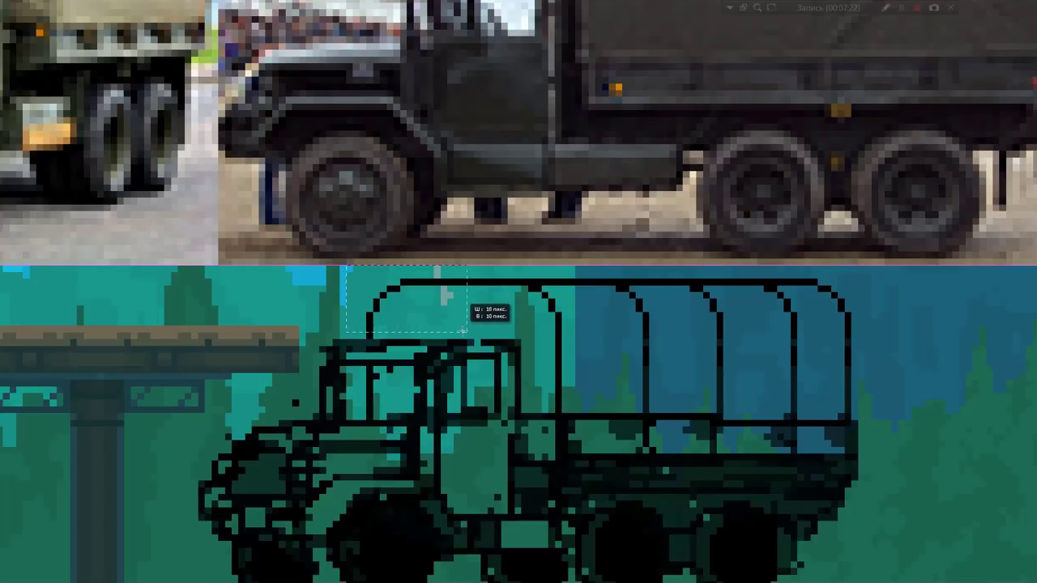
left_click_drag(421, 284, 434, 279)
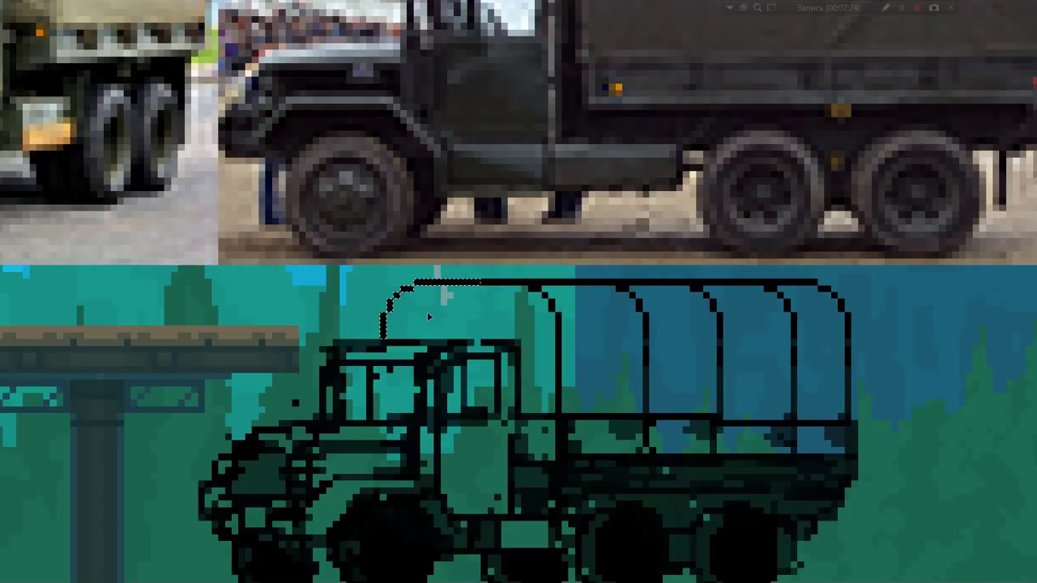
scroll(413, 324, "down", 5)
scroll(403, 354, "up", 1)
scroll(402, 354, "up", 3)
scroll(402, 354, "up", 1)
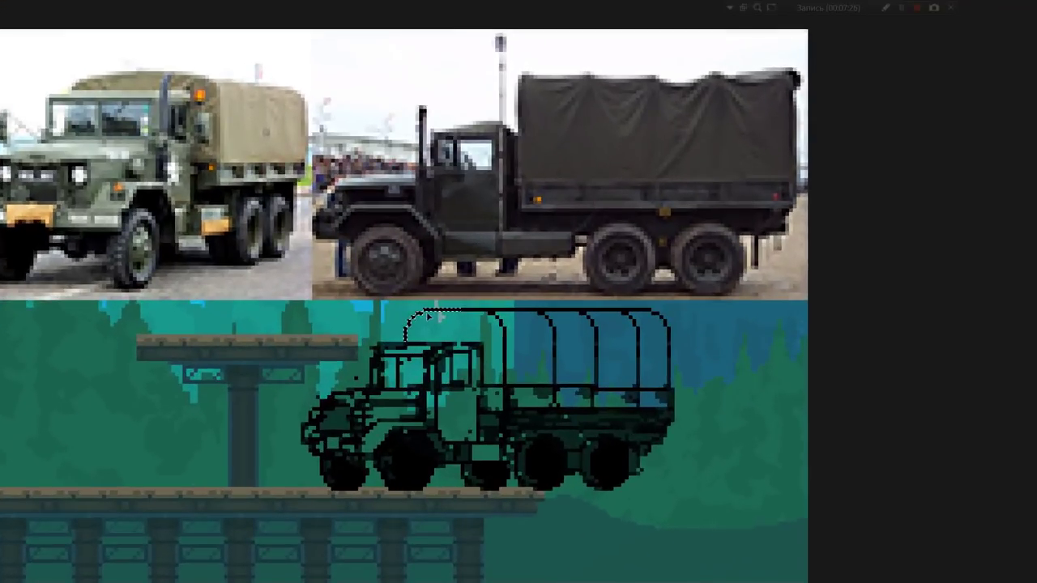
left_click_drag(439, 318, 444, 317)
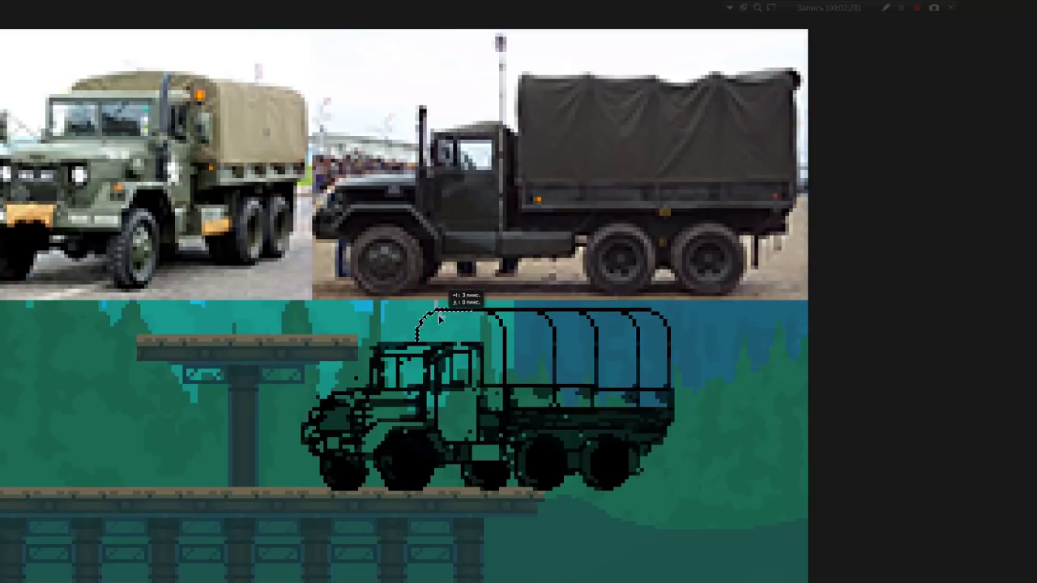
scroll(433, 365, "down", 3)
scroll(398, 369, "up", 1)
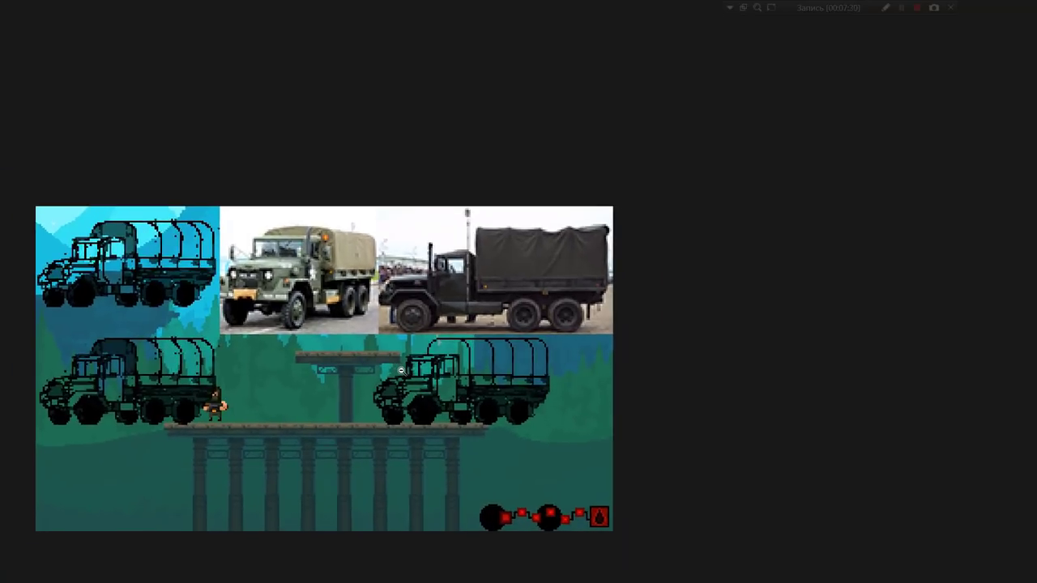
scroll(437, 340, "up", 5)
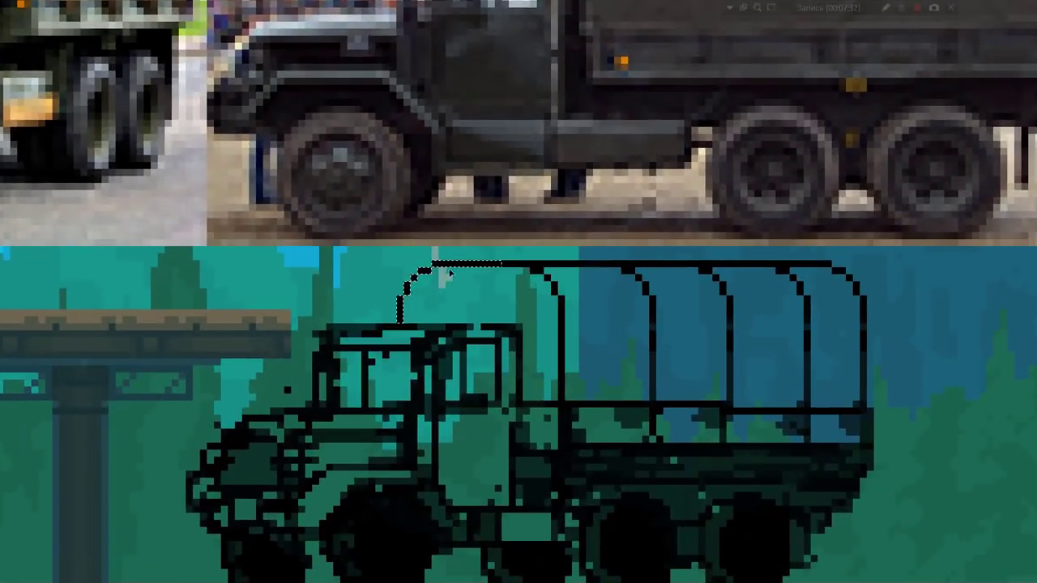
left_click_drag(452, 286, 433, 287)
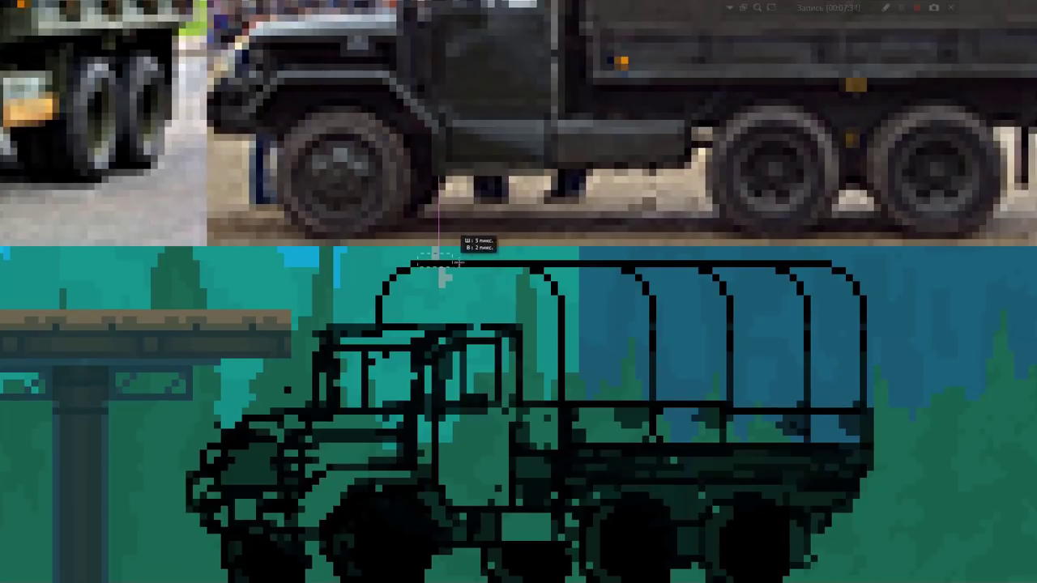
scroll(497, 259, "up", 2)
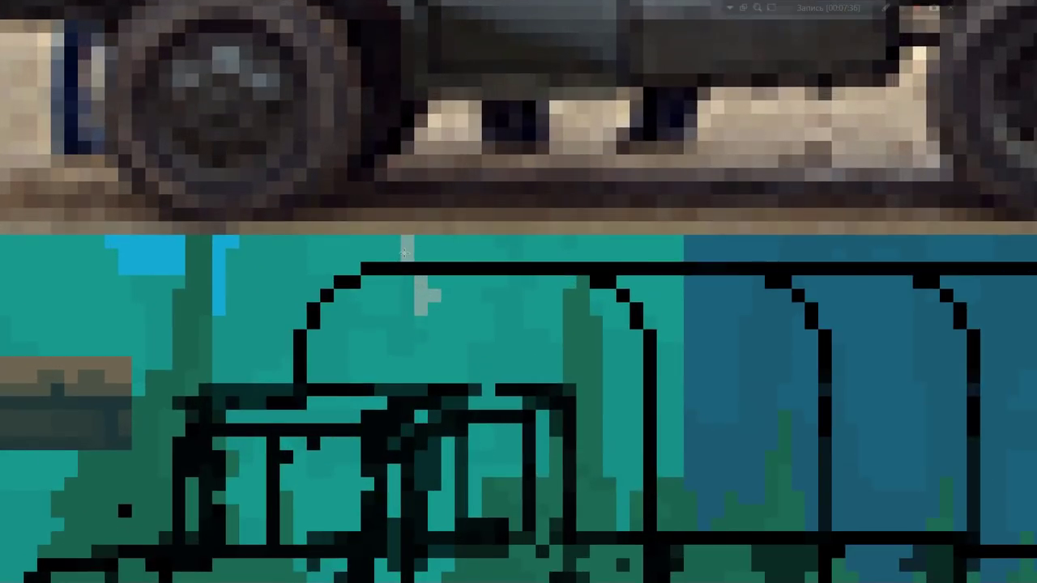
Step: Select the canopy's long top line, reposition it to join the curve, and deselect
left_click_drag(387, 250, 566, 305)
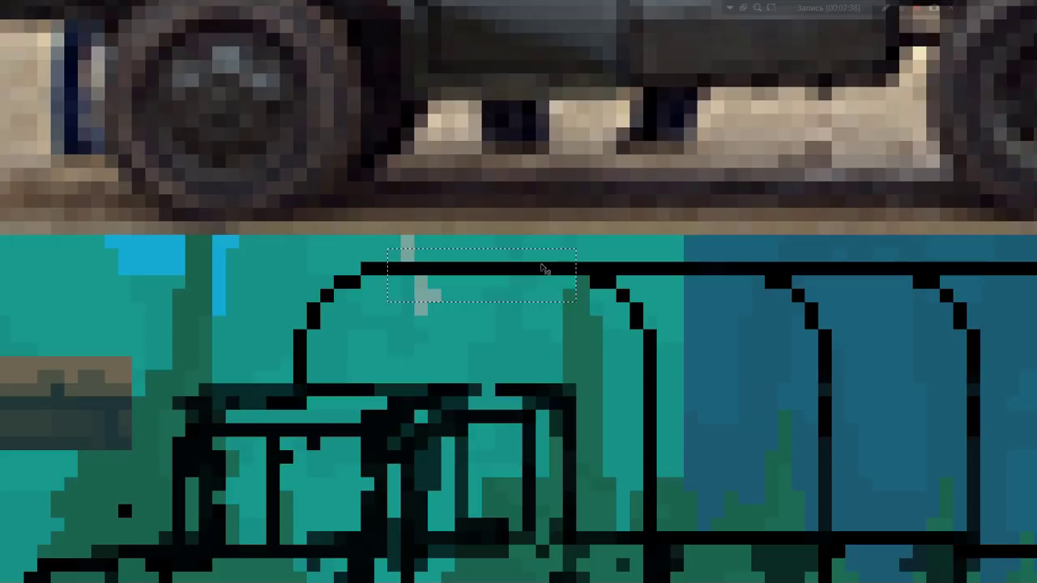
left_click_drag(565, 267, 562, 273)
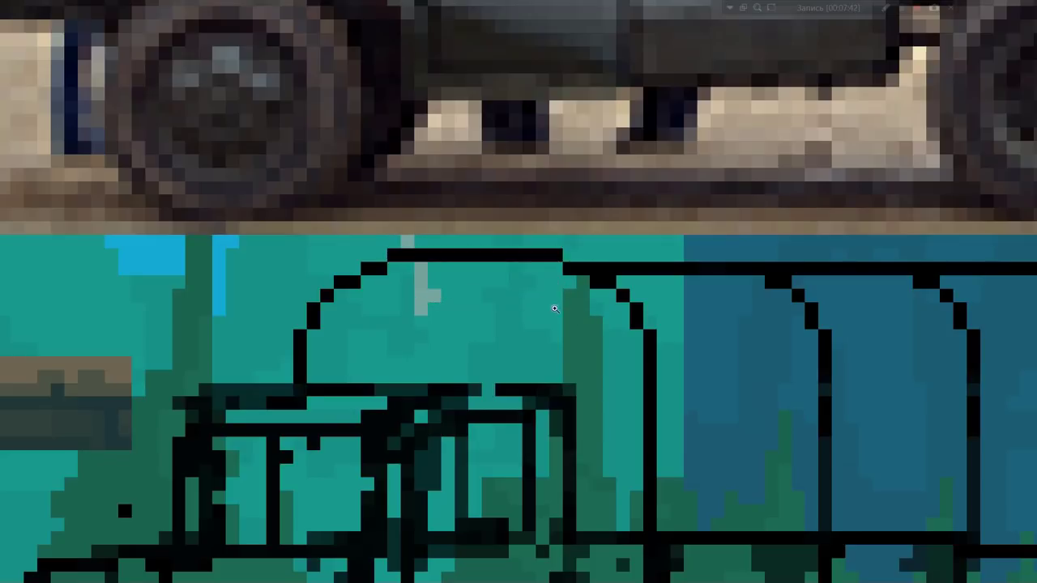
scroll(548, 273, "down", 3)
scroll(482, 312, "down", 1)
scroll(481, 311, "up", 3)
scroll(593, 274, "up", 2)
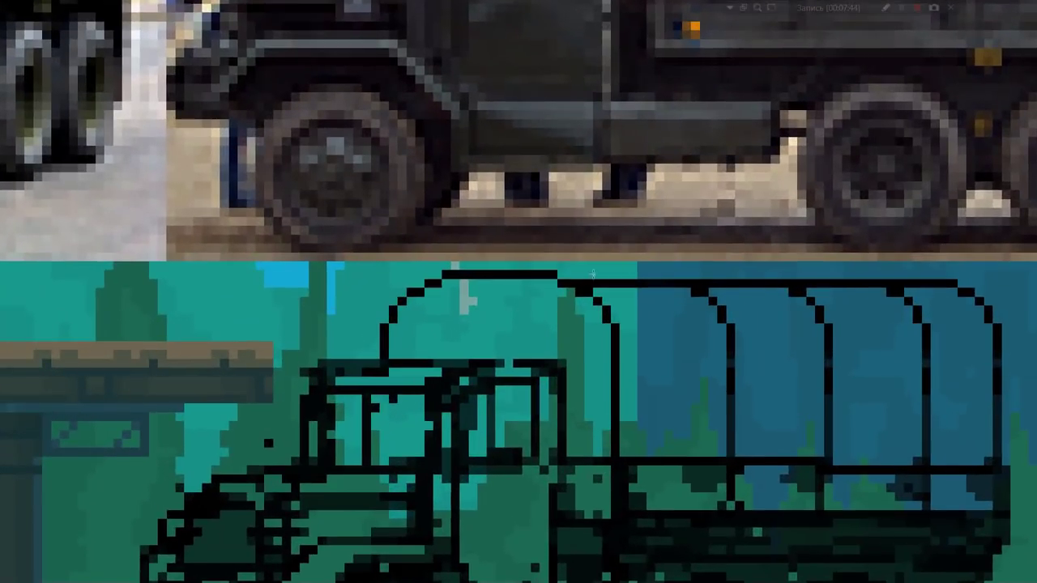
mouse_move(577, 275)
left_mouse_down()
mouse_move(949, 288)
mouse_move(927, 274)
left_mouse_up()
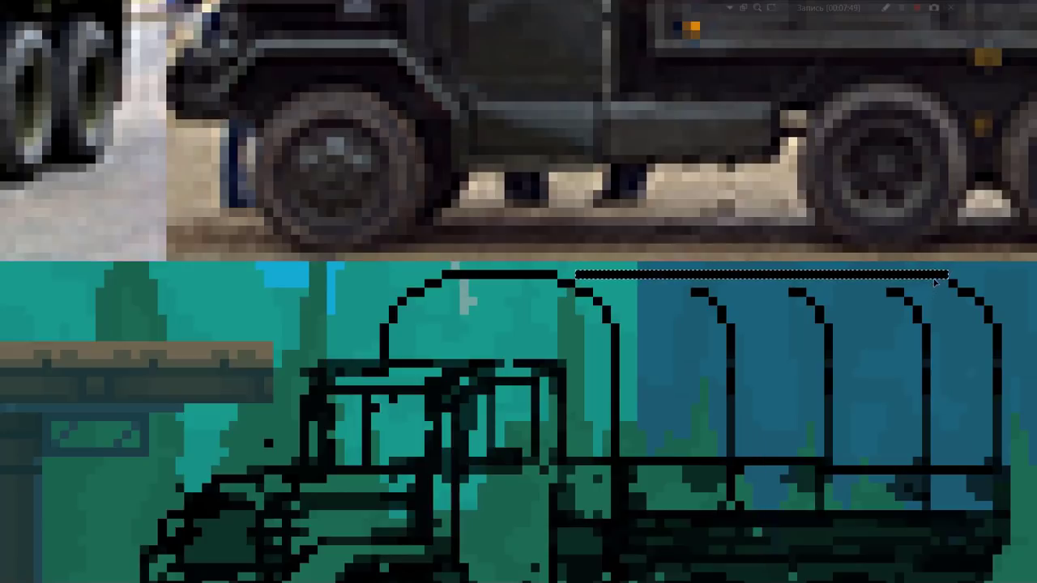
key("ctrl+d")
scroll(570, 276, "down", 3)
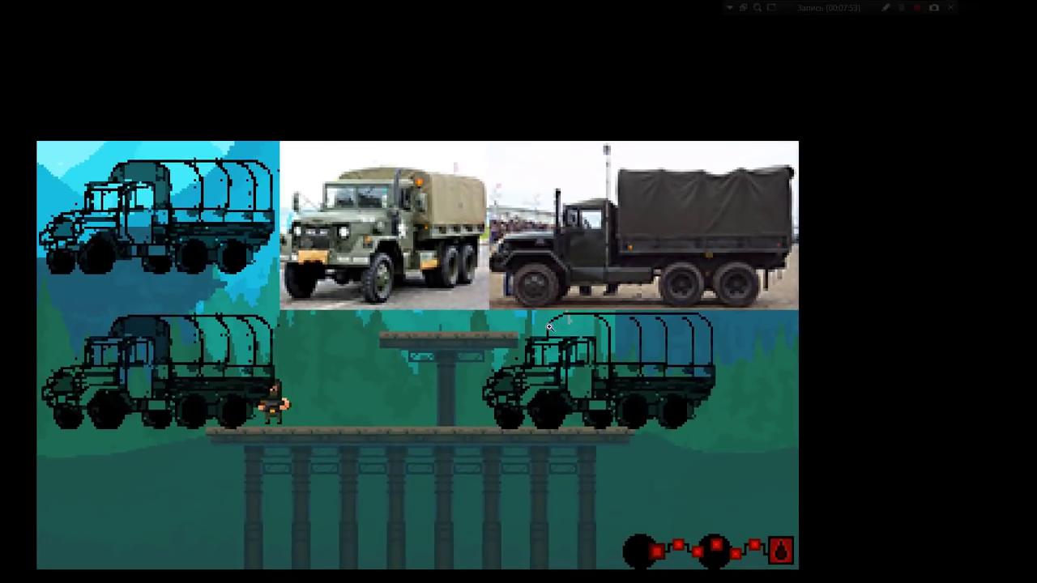
Step: Draw a straight black line along the canopy top and thicken part of it
scroll(551, 324, "up", 2)
scroll(558, 338, "down", 1)
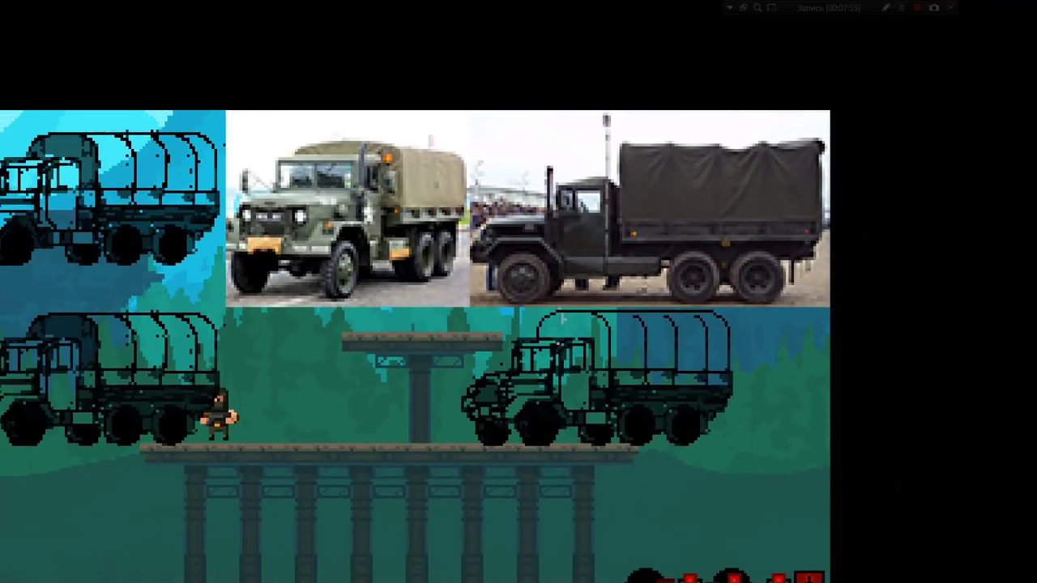
scroll(597, 342, "up", 3)
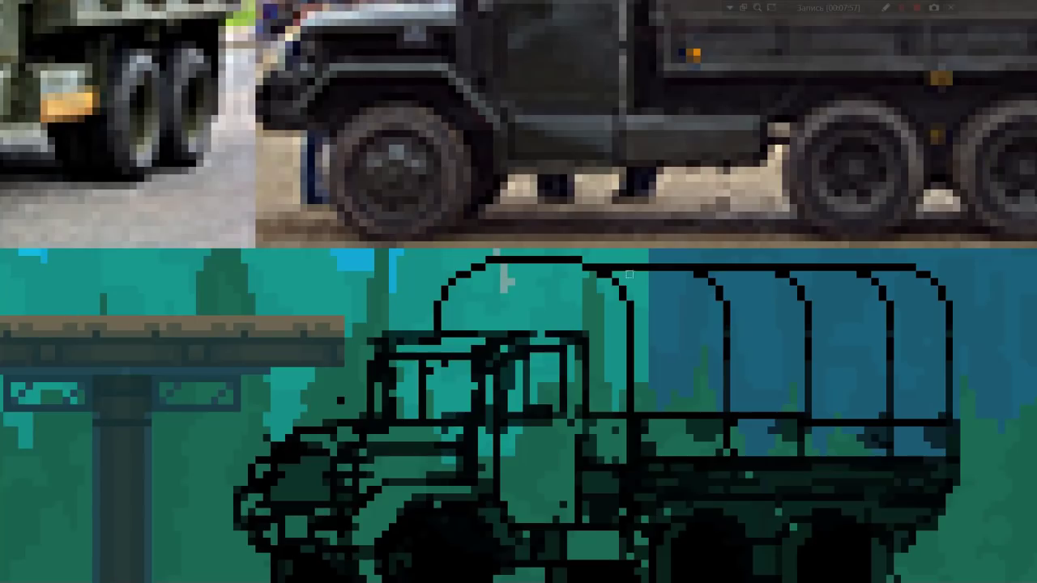
left_click(583, 262, "shift")
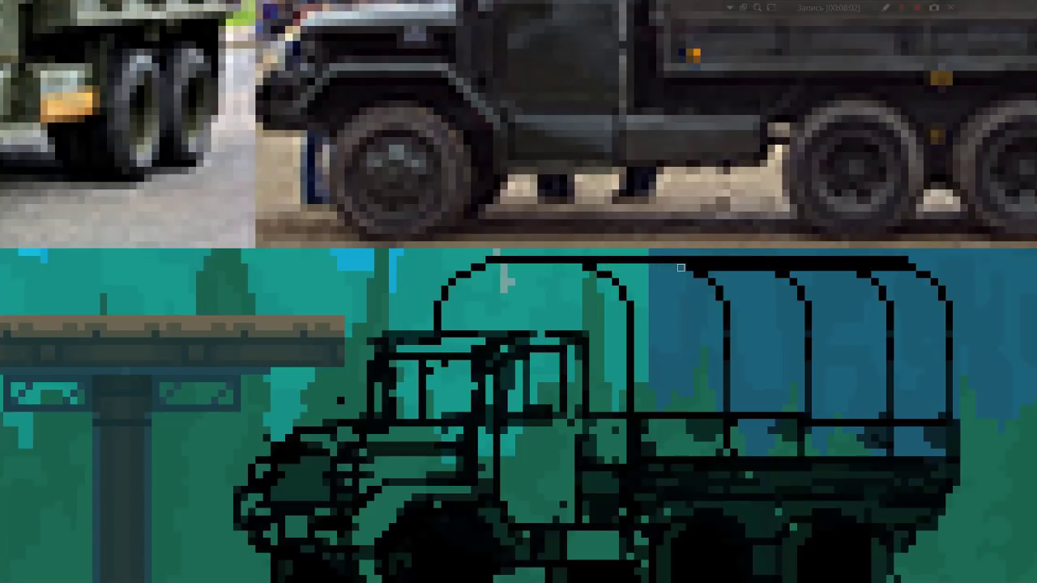
left_click_drag(692, 269, 606, 264)
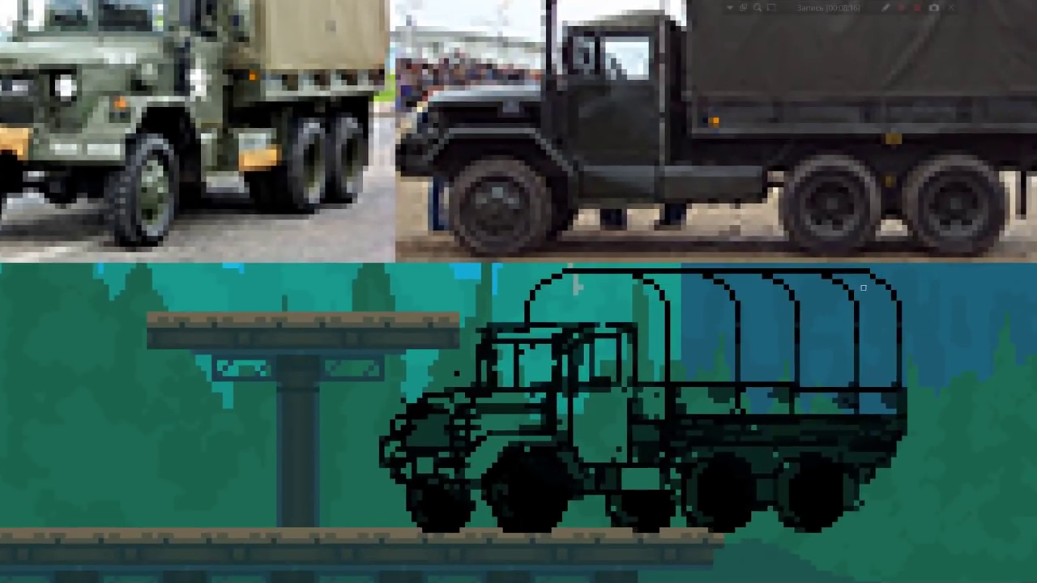
Step: Add black pixels to raise the start of the canopy arc's edge
scroll(867, 284, "up", 1)
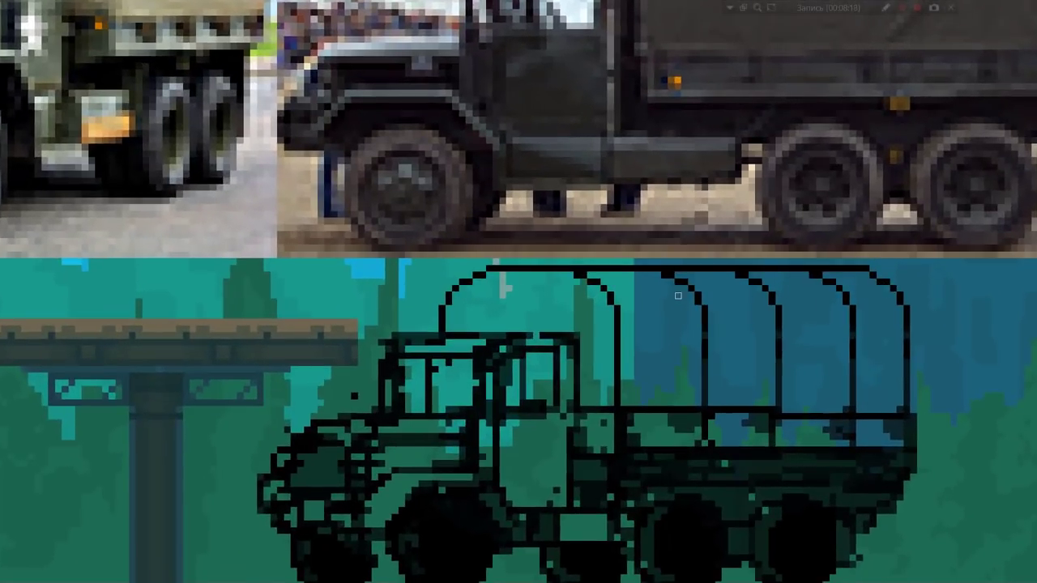
scroll(672, 323, "down", 2)
scroll(763, 352, "down", 1)
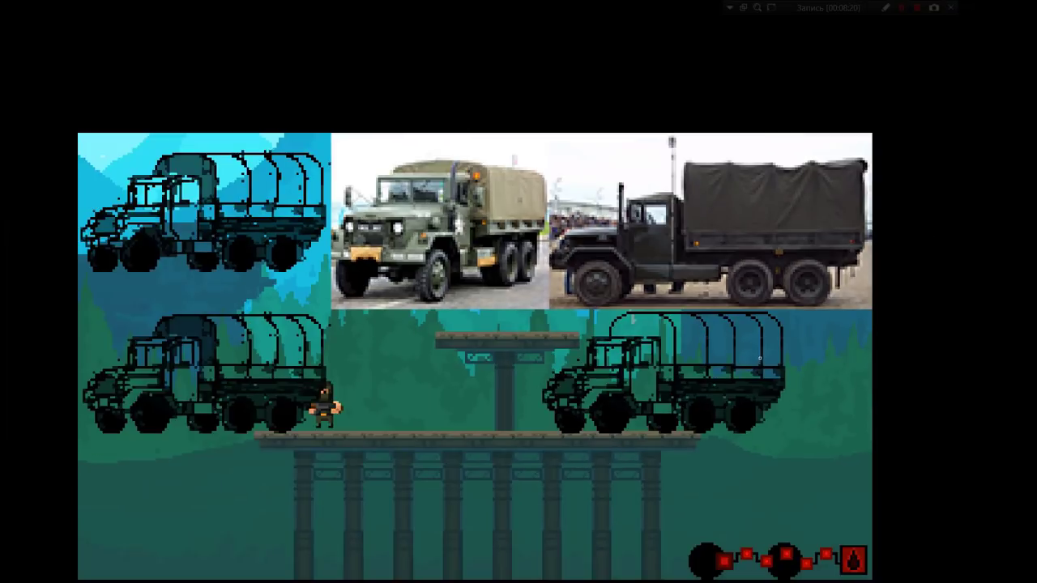
scroll(763, 352, "down", 1)
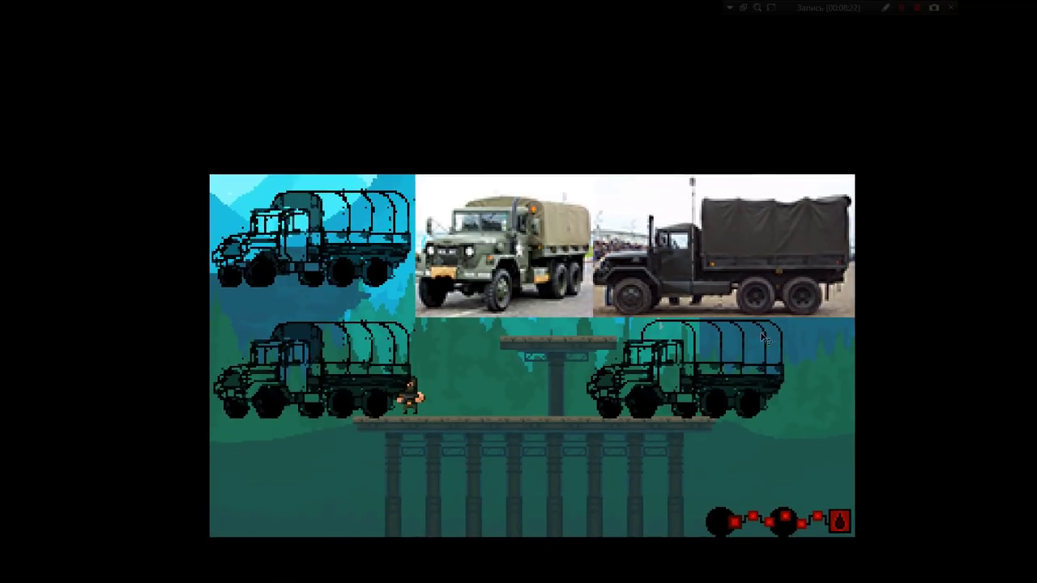
scroll(771, 325, "up", 2)
scroll(778, 320, "up", 1)
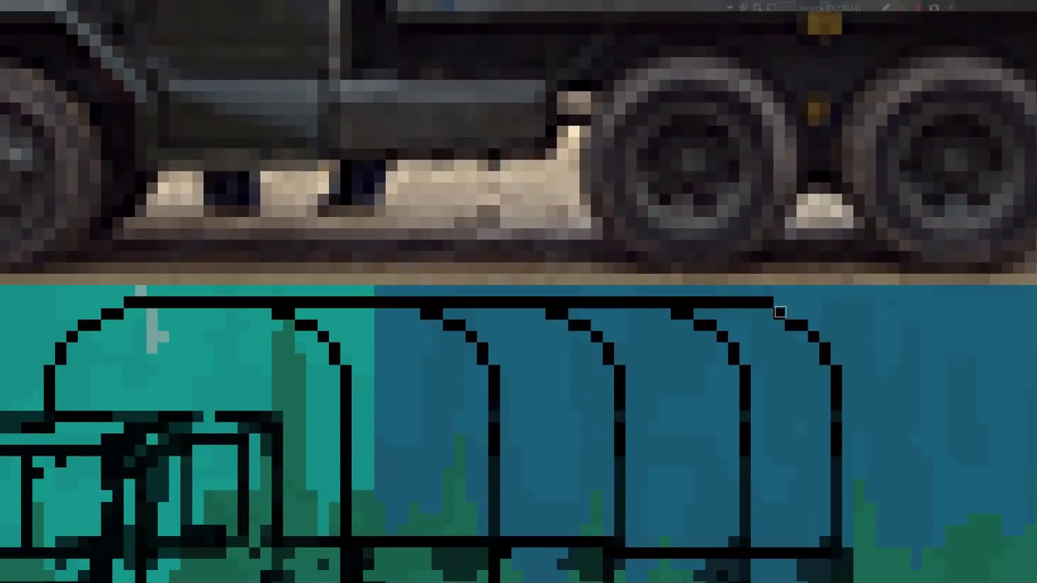
left_click_drag(782, 312, 812, 345)
scroll(813, 328, "down", 1)
scroll(812, 332, "down", 1)
scroll(778, 349, "down", 2)
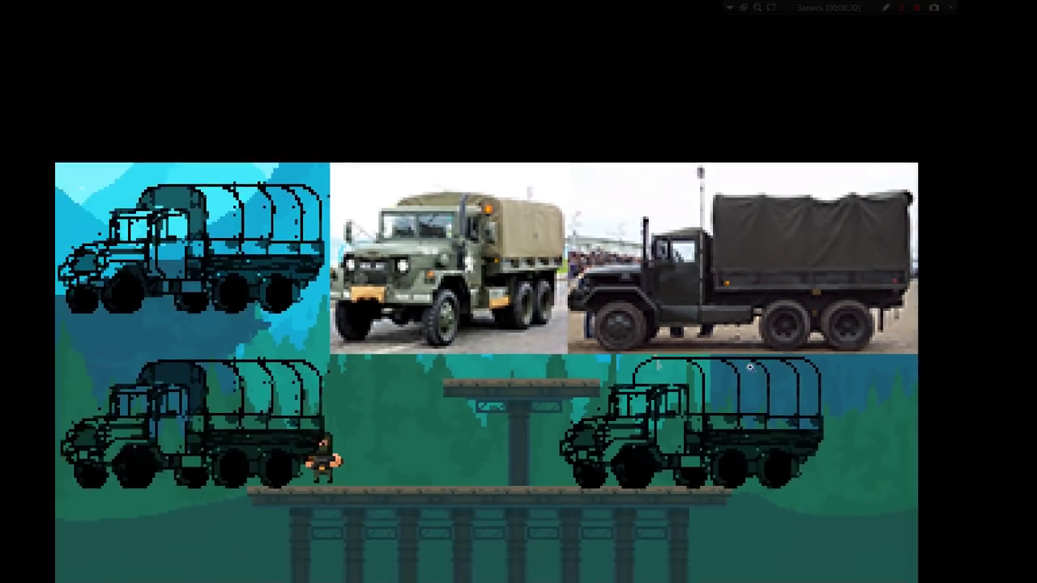
scroll(739, 369, "down", 1)
scroll(739, 369, "up", 1)
scroll(739, 370, "up", 1)
scroll(770, 371, "up", 2)
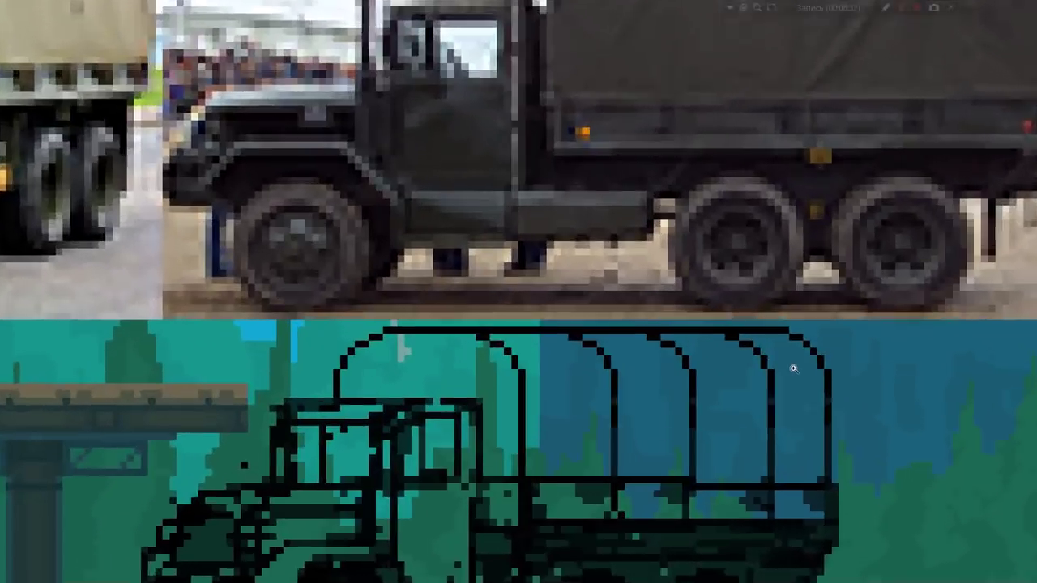
scroll(810, 374, "up", 2)
scroll(793, 384, "down", 3)
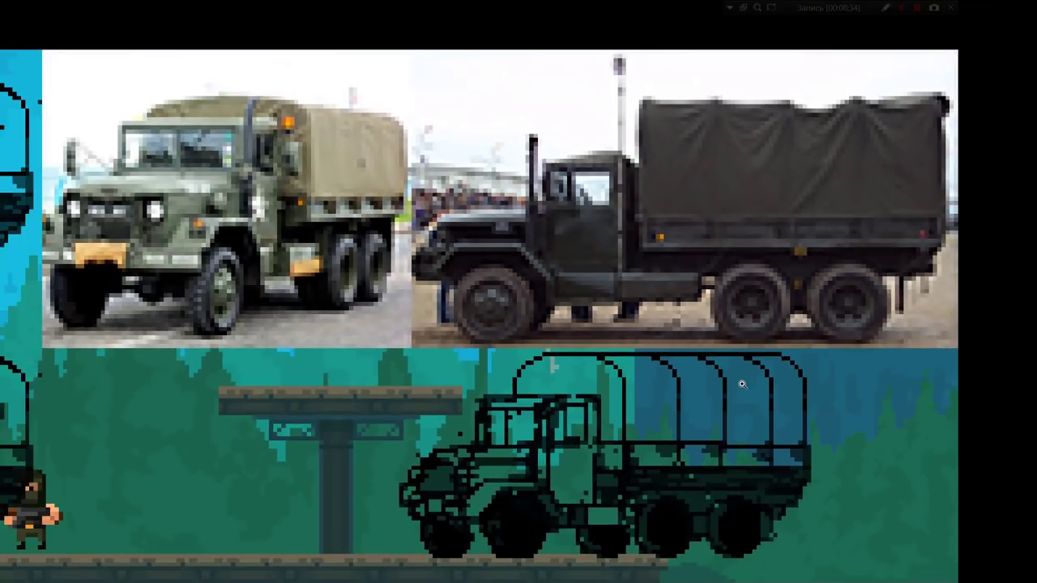
scroll(743, 386, "up", 1)
scroll(769, 376, "up", 1)
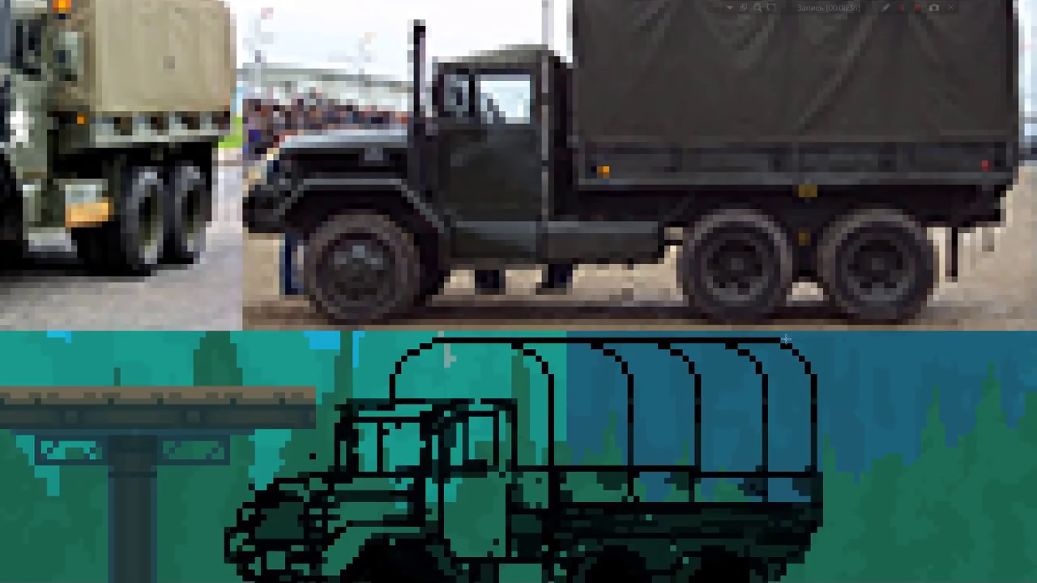
scroll(785, 339, "down", 3)
scroll(850, 436, "up", 4)
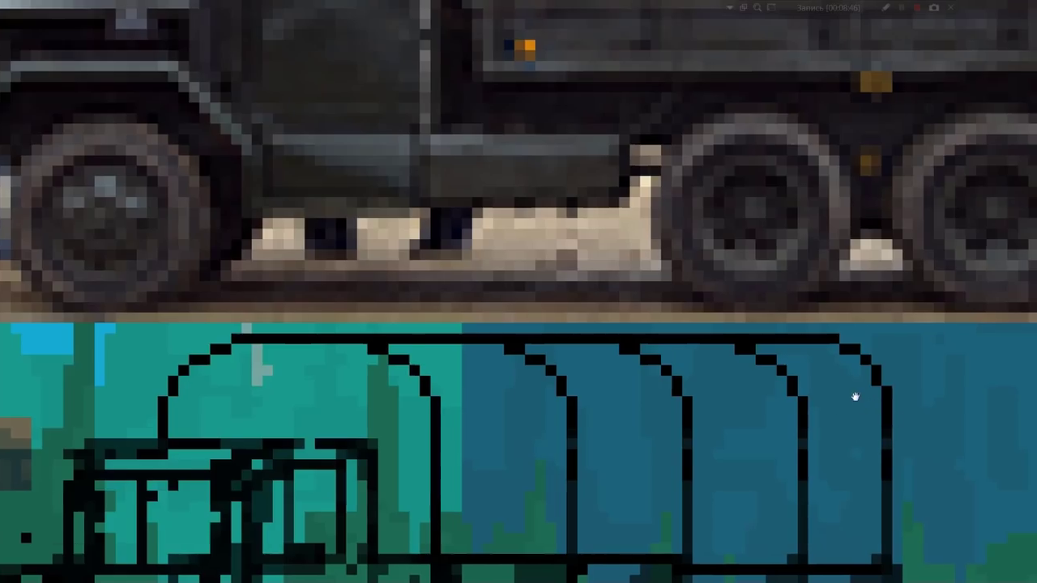
Step: Lasso one canopy arch strip and nudge it one pixel right, then select another strip
left_click_drag(843, 409, 805, 351)
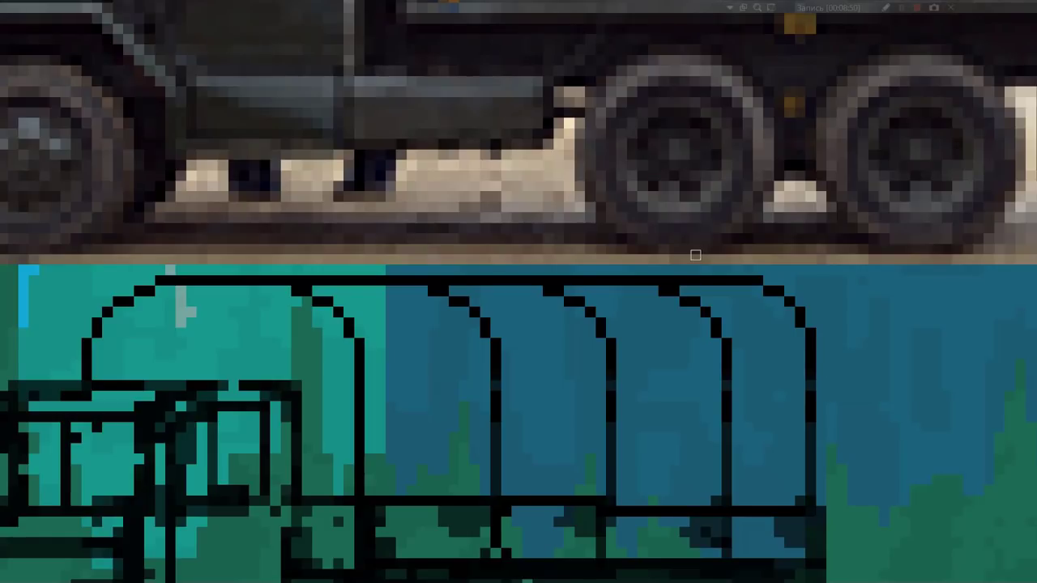
mouse_move(588, 287)
left_mouse_down()
mouse_move(592, 486)
mouse_move(617, 293)
left_mouse_up()
key("Right")
key("ctrl+d")
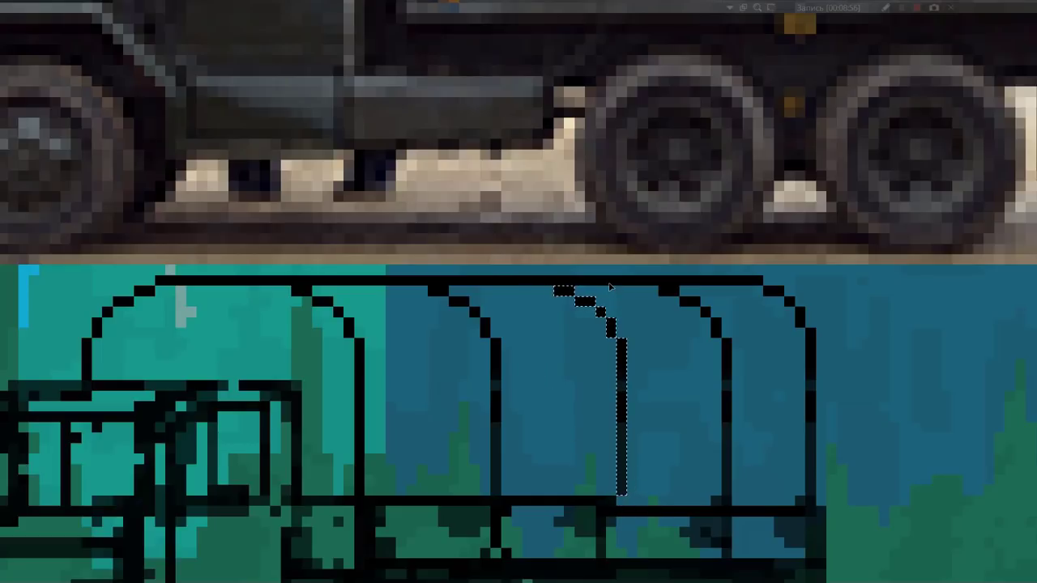
left_click_drag(690, 290, 753, 481)
left_click_drag(753, 481, 731, 300)
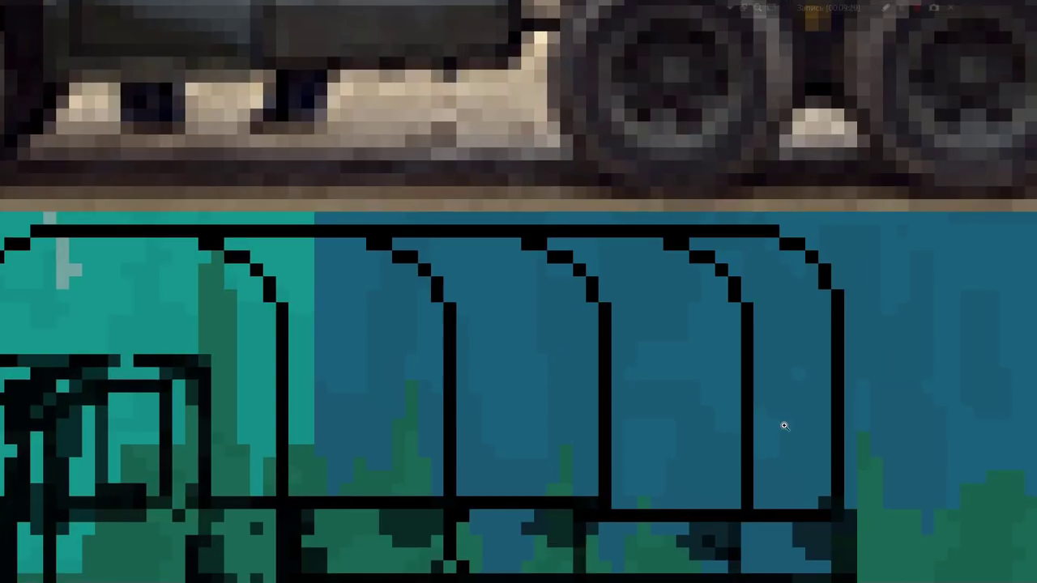
scroll(628, 443, "down", 2)
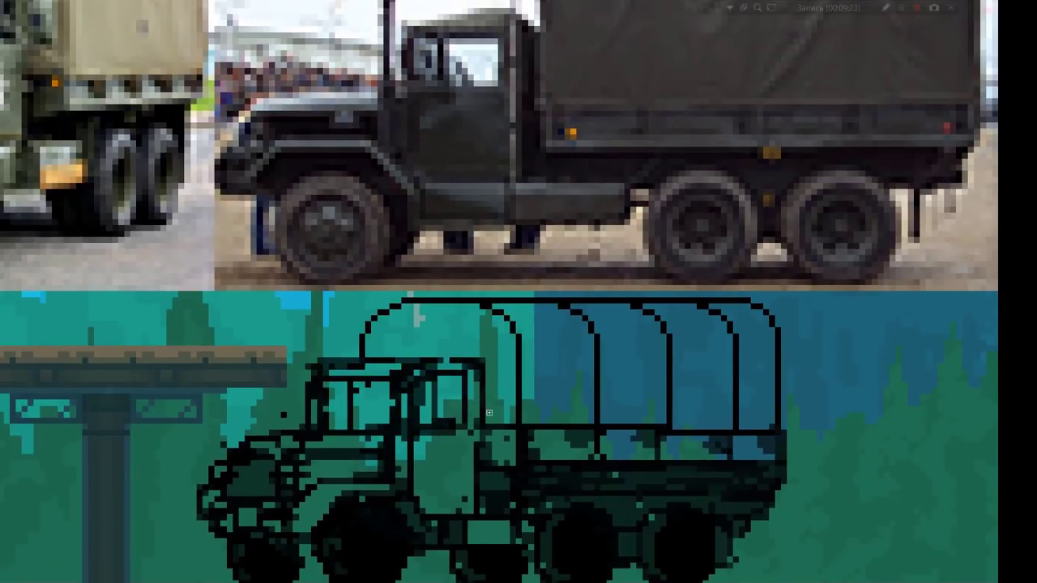
Step: Round the cab window's corner, bump the cab roof, and repaint the window shading lighter teal
left_click_drag(489, 413, 528, 386)
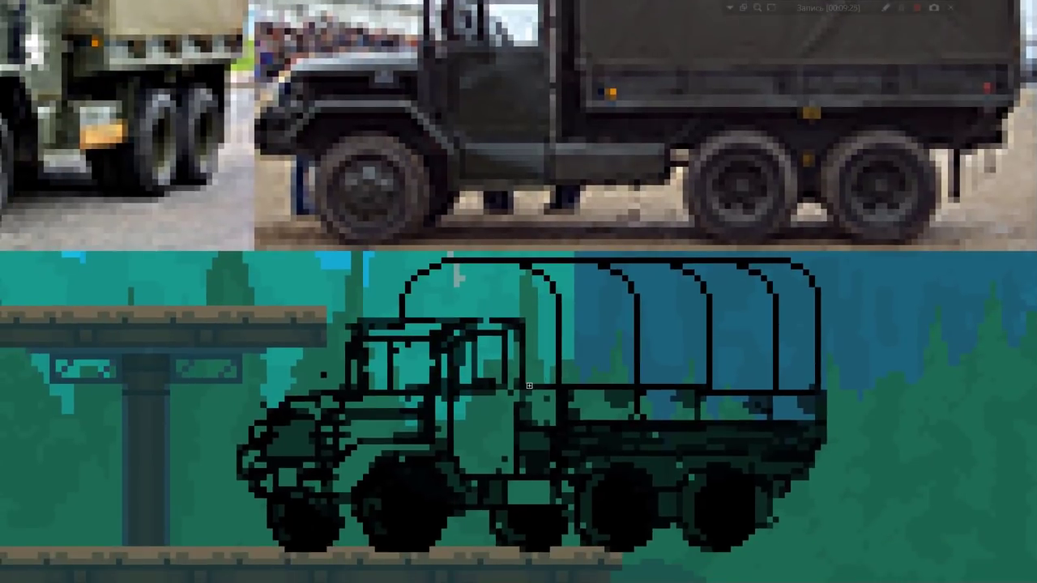
scroll(517, 319, "up", 1)
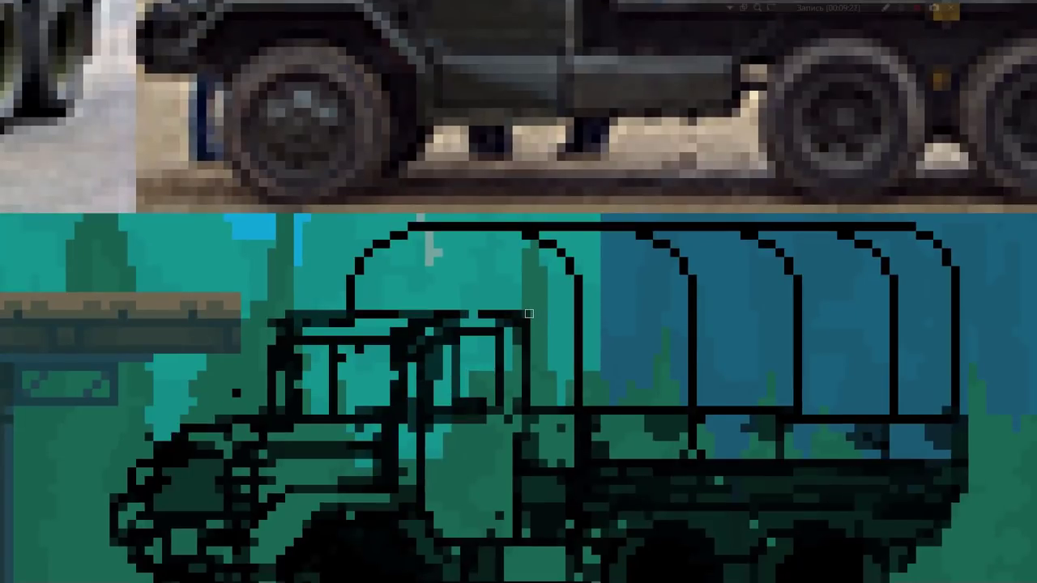
scroll(548, 350, "down", 2)
scroll(548, 351, "up", 2)
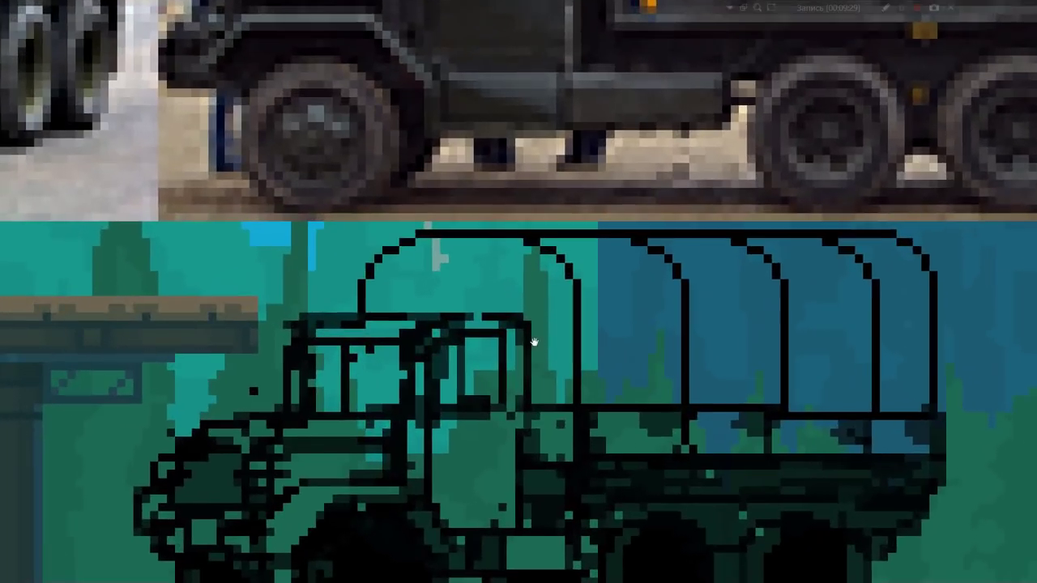
left_click(486, 314)
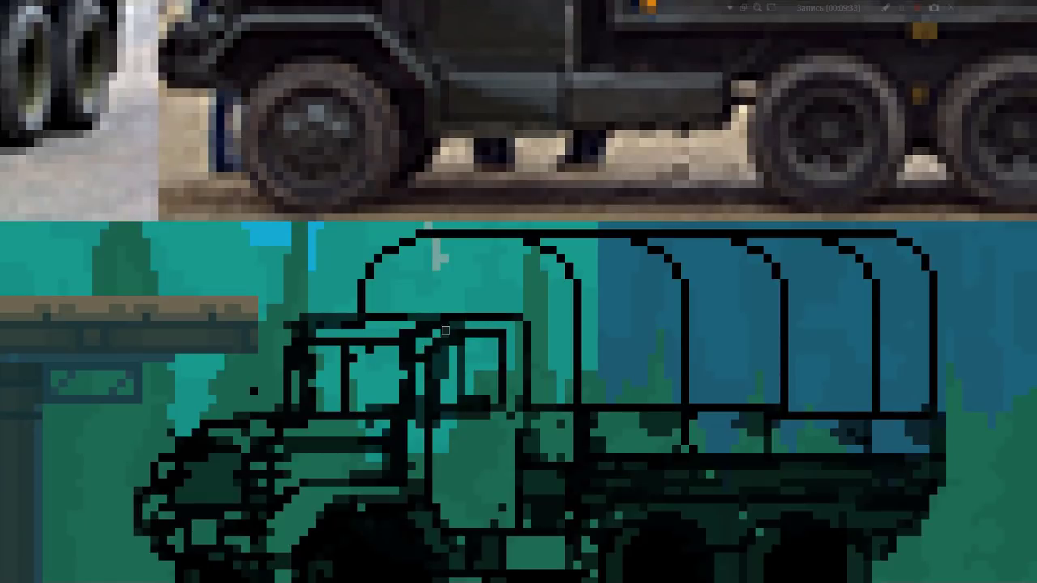
left_click_drag(428, 350, 459, 325)
left_click_drag(441, 382, 485, 402)
scroll(462, 438, "down", 2)
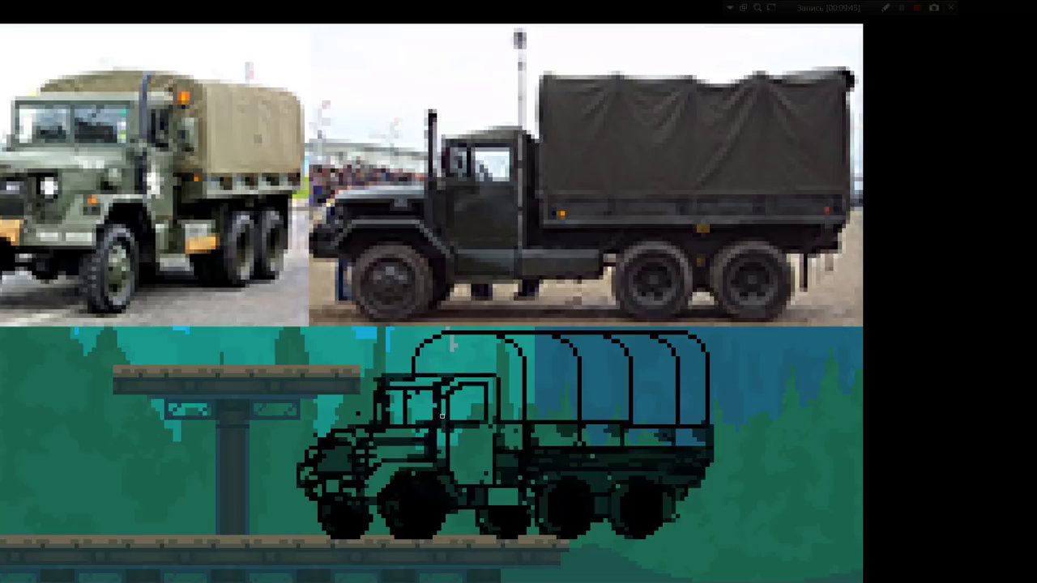
mouse_move(442, 415)
left_mouse_down()
mouse_move(760, 425)
mouse_move(557, 425)
mouse_move(395, 463)
left_mouse_up()
scroll(517, 391, "up", 3)
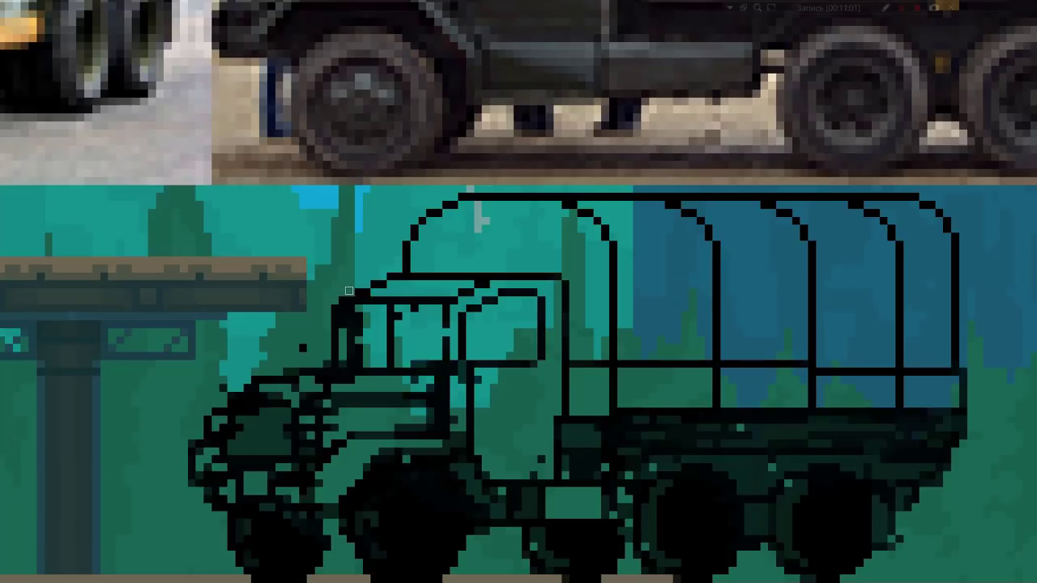
scroll(437, 356, "down", 1)
Step: Duplicate the truck outline down-left below the platform, deselect, and zoom in on the truck
scroll(388, 340, "up", 1)
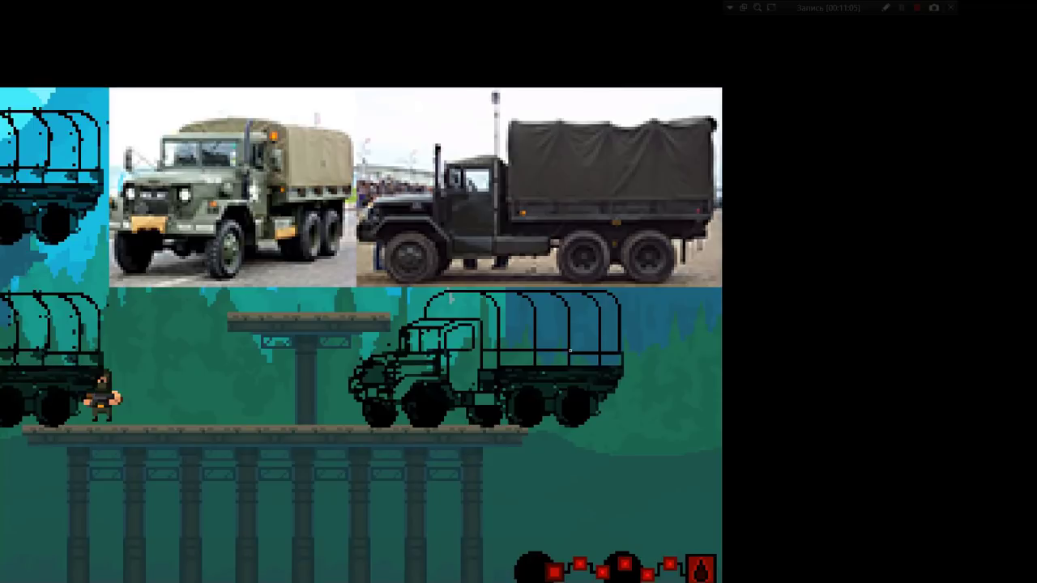
left_click_drag(569, 346, 310, 516)
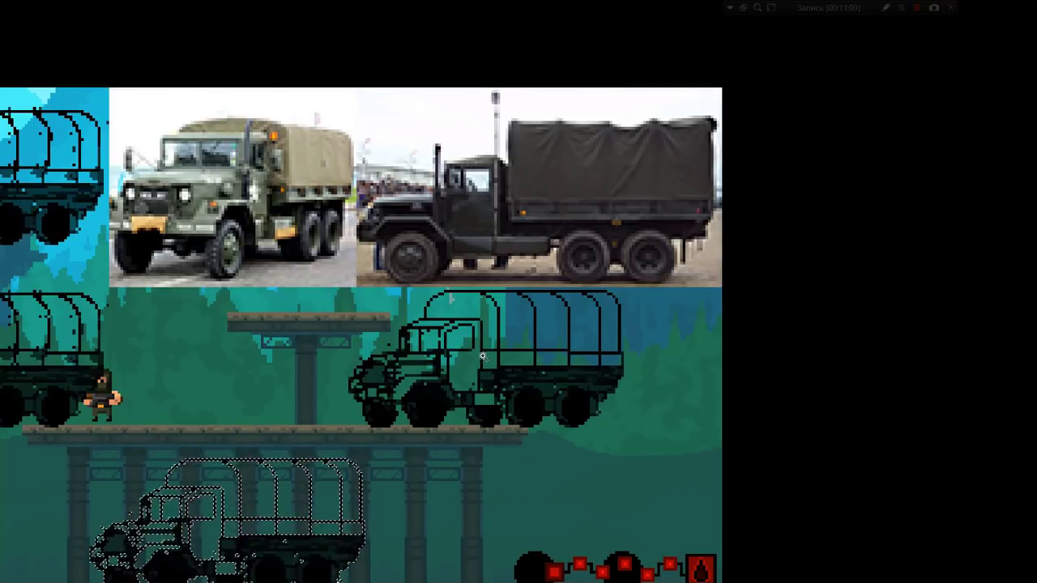
scroll(468, 362, "up", 3)
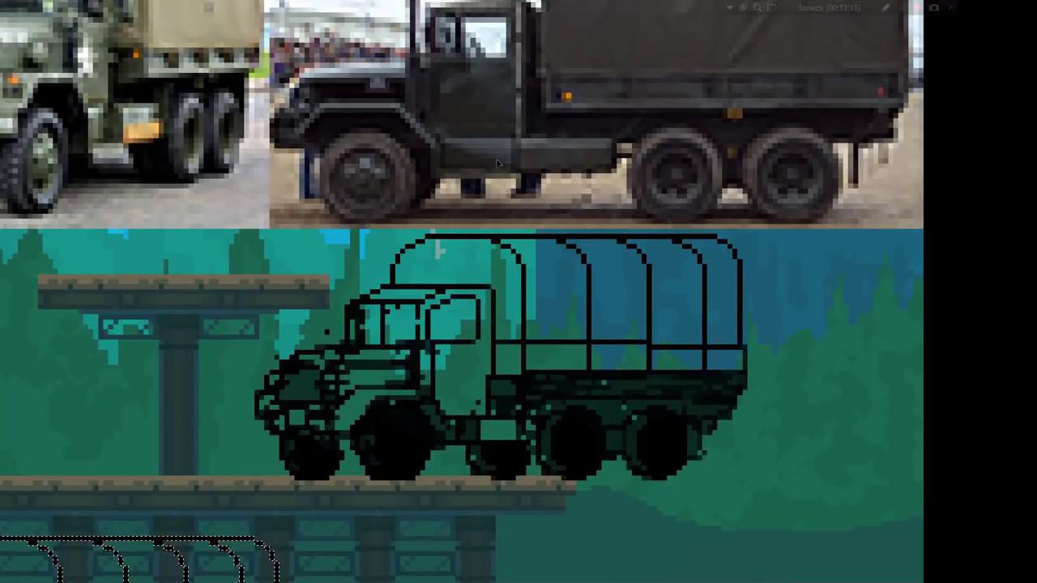
scroll(457, 316, "up", 1)
scroll(457, 316, "down", 2)
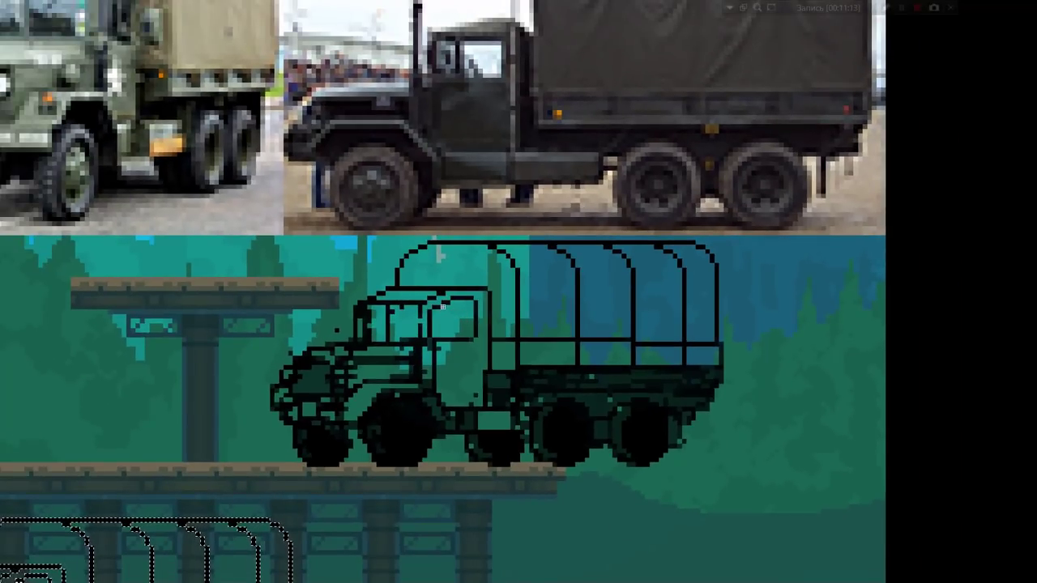
key("ctrl+d")
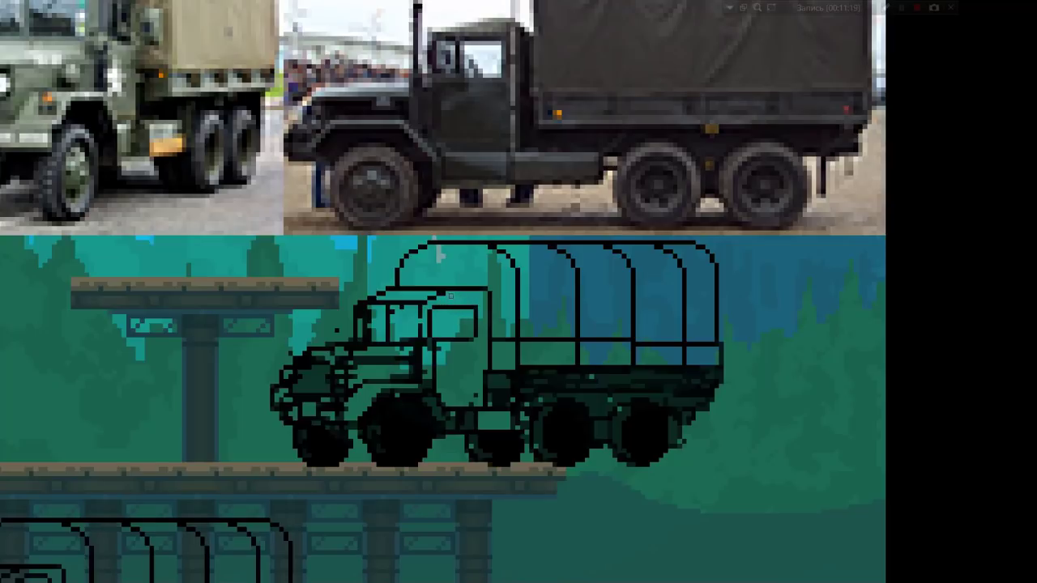
left_click(493, 316)
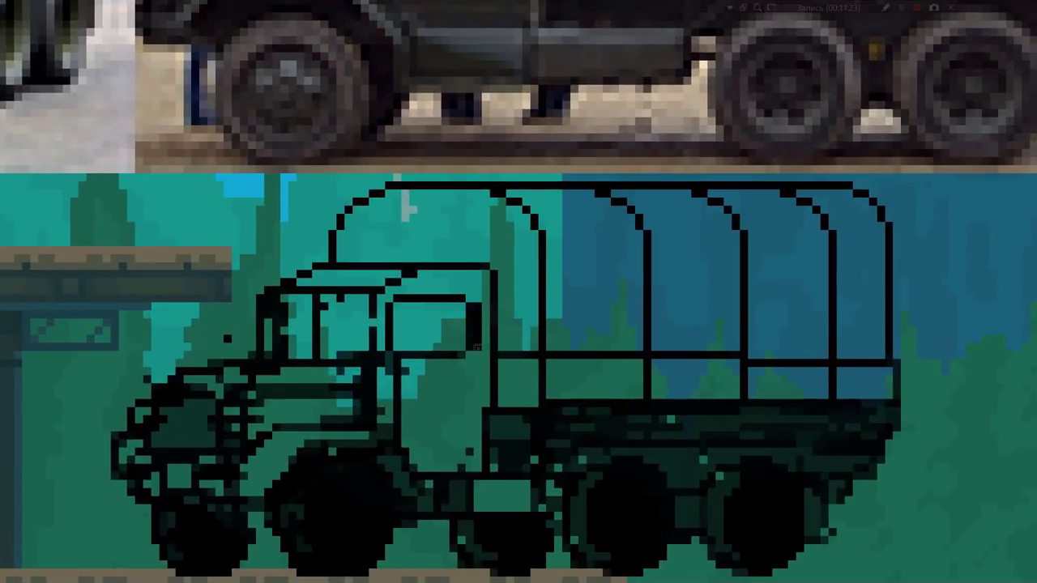
Step: Erase the black edge on the cab window's right side
left_click_drag(470, 353, 470, 310)
scroll(479, 331, "down", 3)
scroll(478, 325, "up", 1)
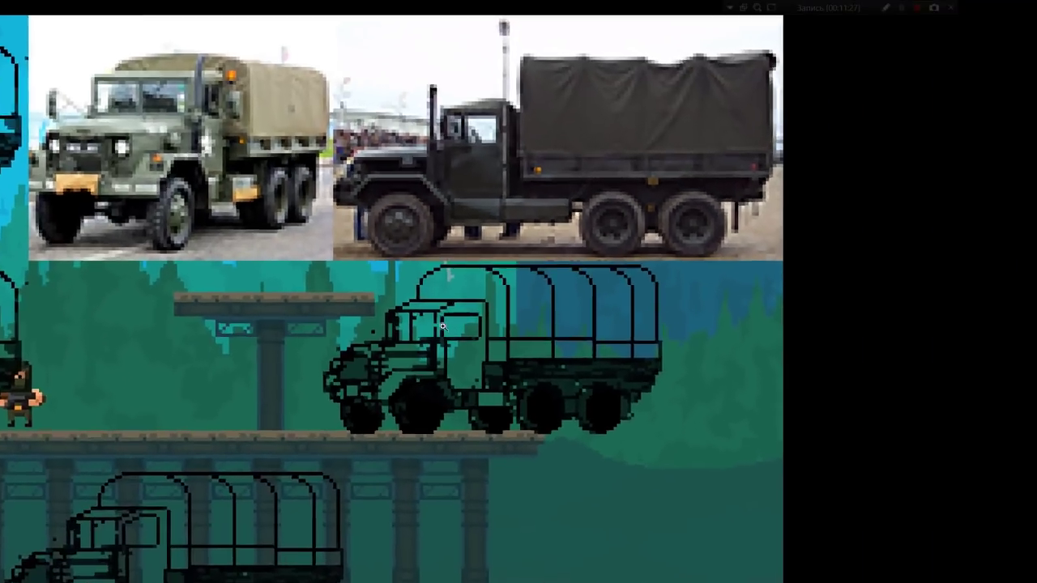
scroll(476, 321, "up", 1)
scroll(473, 314, "up", 1)
scroll(442, 294, "up", 1)
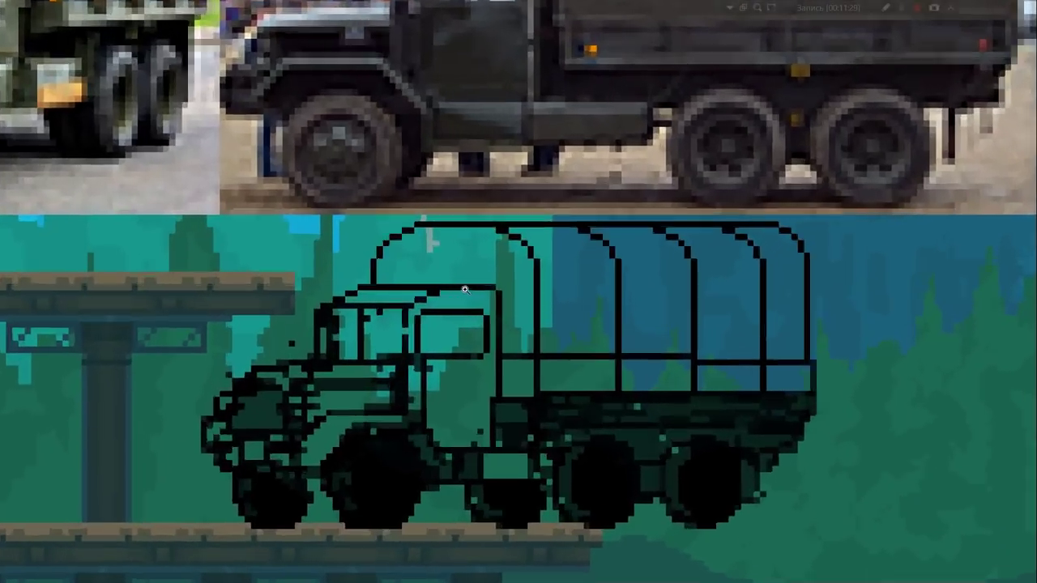
scroll(434, 296, "up", 1)
Step: Paint over a short black line on the cab and inspect the outline
left_click_drag(435, 293, 473, 287)
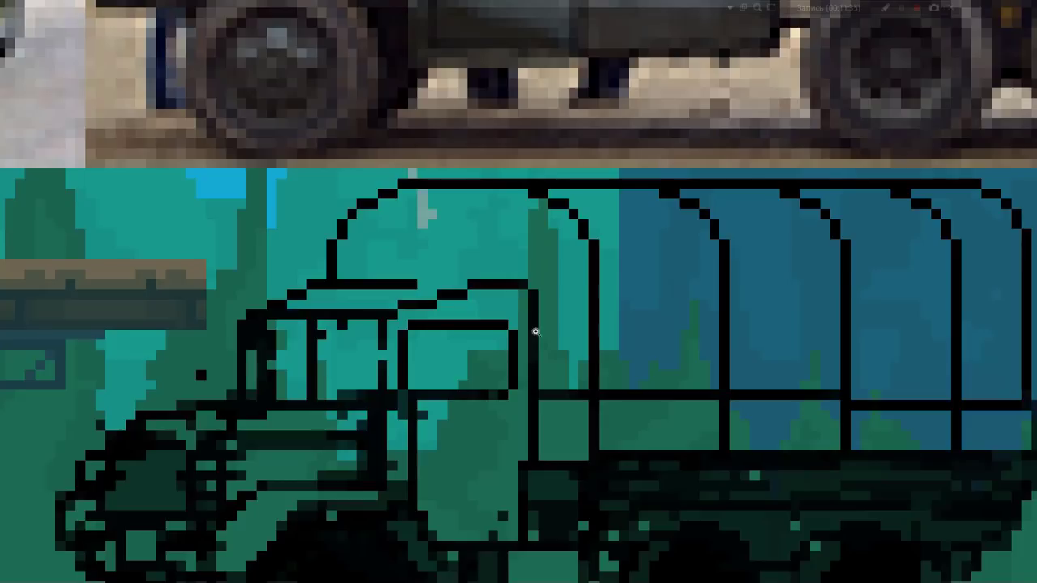
scroll(467, 349, "down", 3)
scroll(467, 348, "up", 2)
scroll(478, 348, "up", 1)
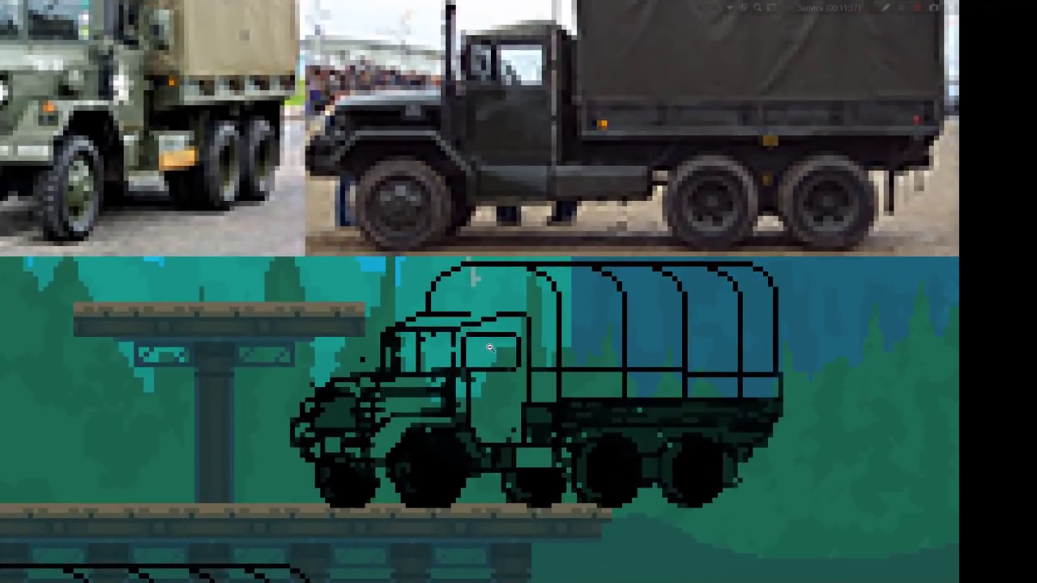
scroll(489, 347, "down", 1)
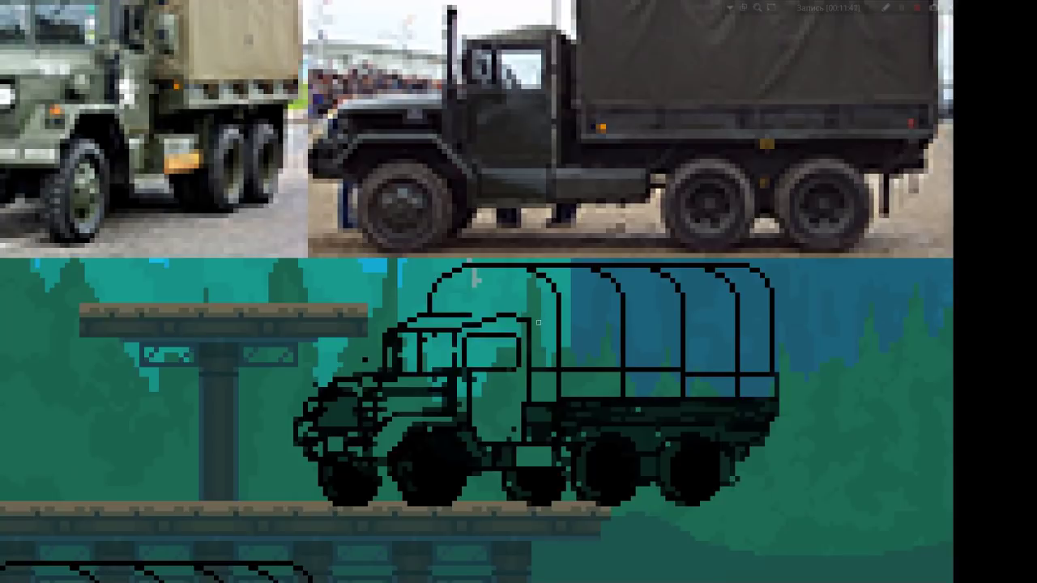
scroll(507, 357, "down", 2)
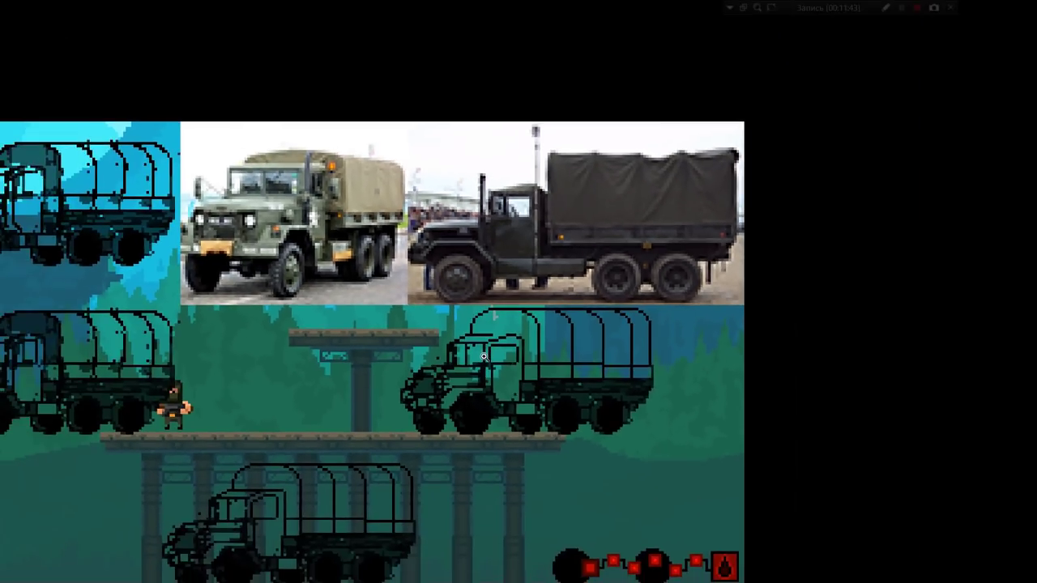
scroll(486, 357, "up", 1)
scroll(489, 358, "up", 1)
scroll(497, 355, "up", 2)
scroll(497, 356, "up", 1)
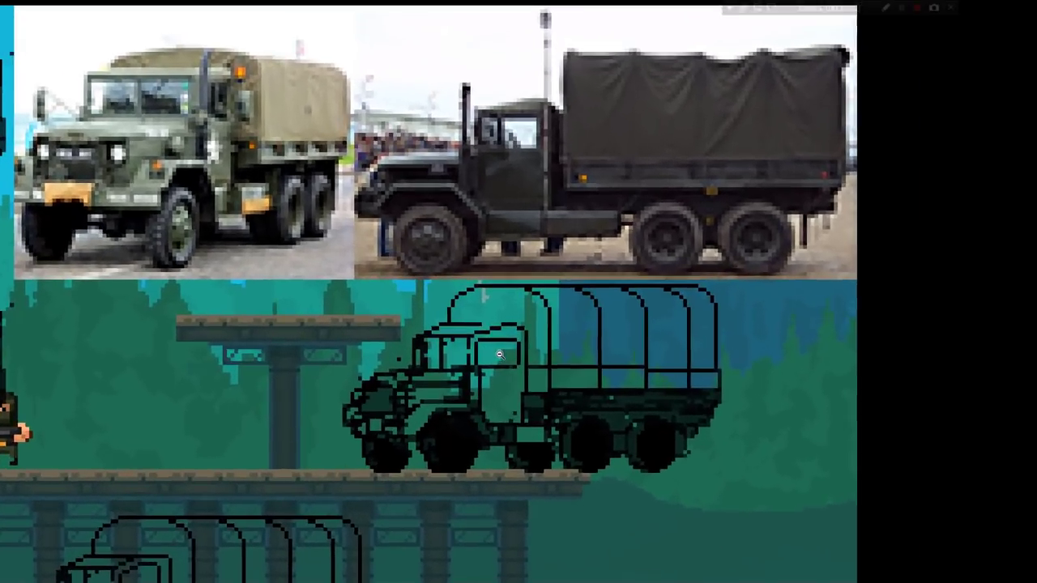
scroll(497, 355, "up", 1)
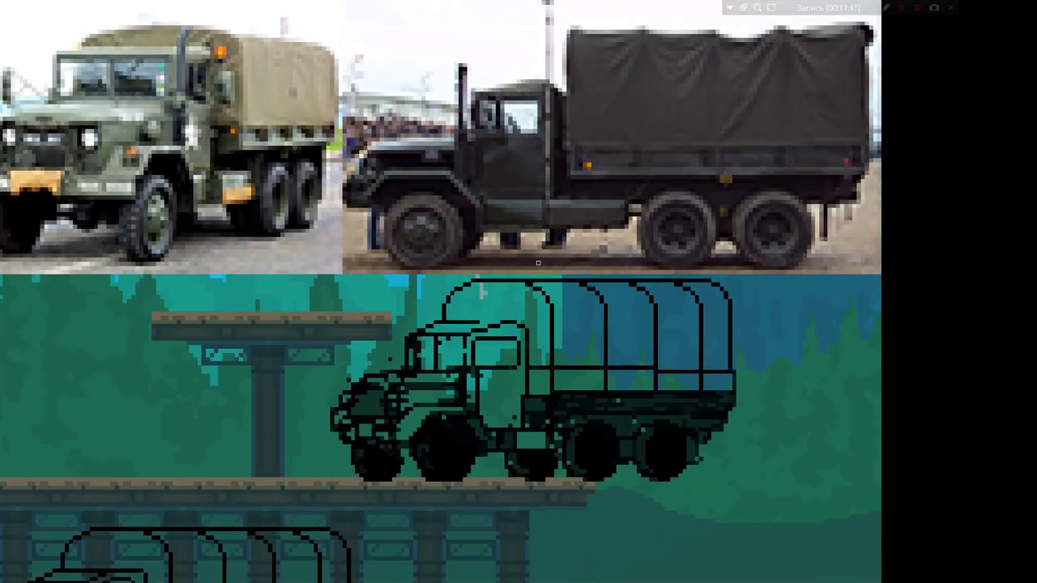
scroll(476, 422, "up", 1)
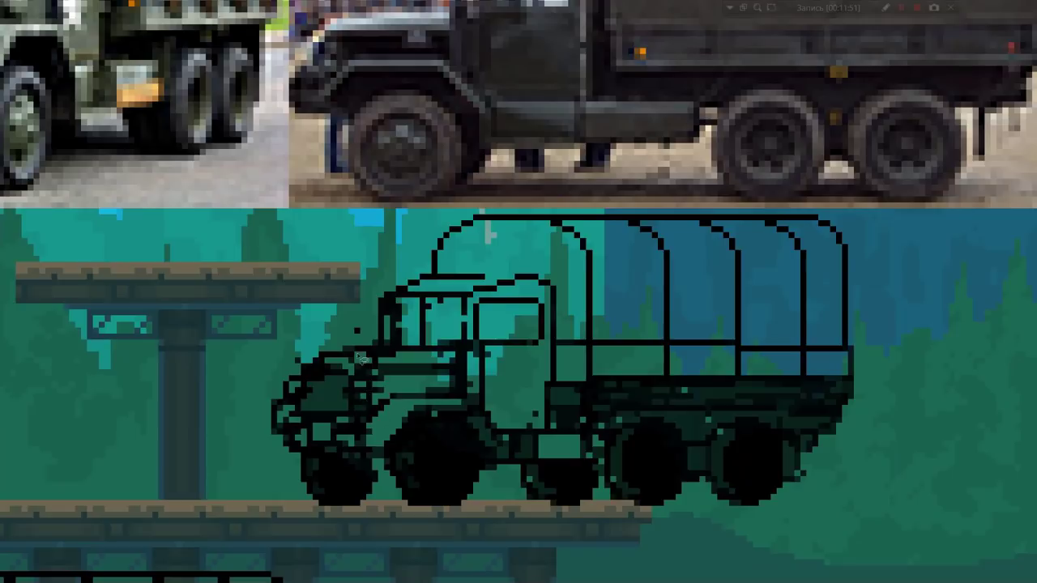
Step: Lasso the truck's front end and move it left to lengthen the hood
mouse_move(322, 336)
left_mouse_down()
mouse_move(369, 411)
mouse_move(383, 535)
mouse_move(243, 408)
mouse_move(324, 336)
left_mouse_up()
left_click_drag(336, 454, 312, 452)
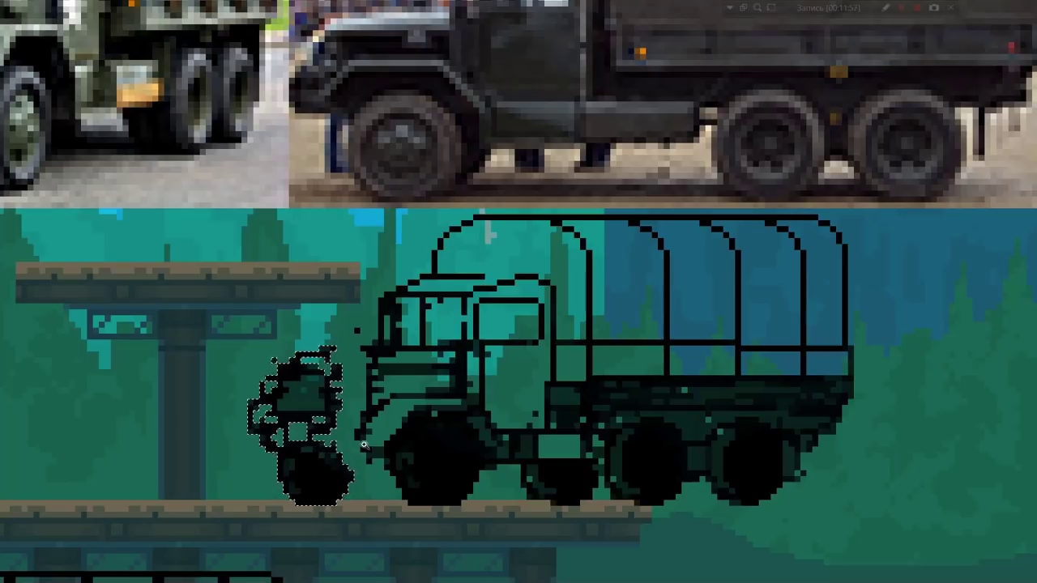
scroll(315, 450, "down", 3)
scroll(316, 450, "up", 3)
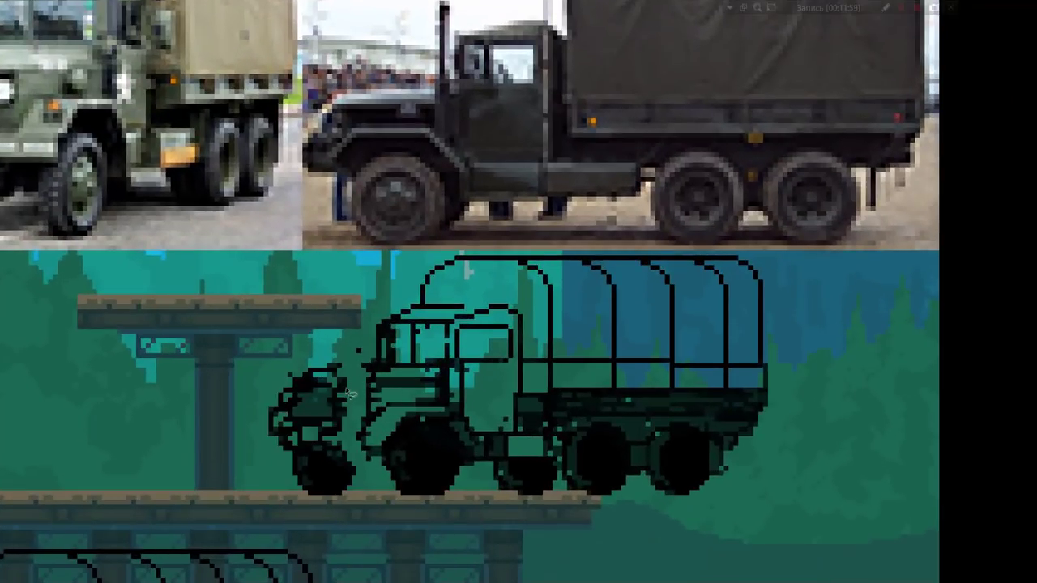
Step: Select the front grille, shift it one pixel left, and deselect
left_click_drag(350, 394, 361, 405)
key("ctrl+d")
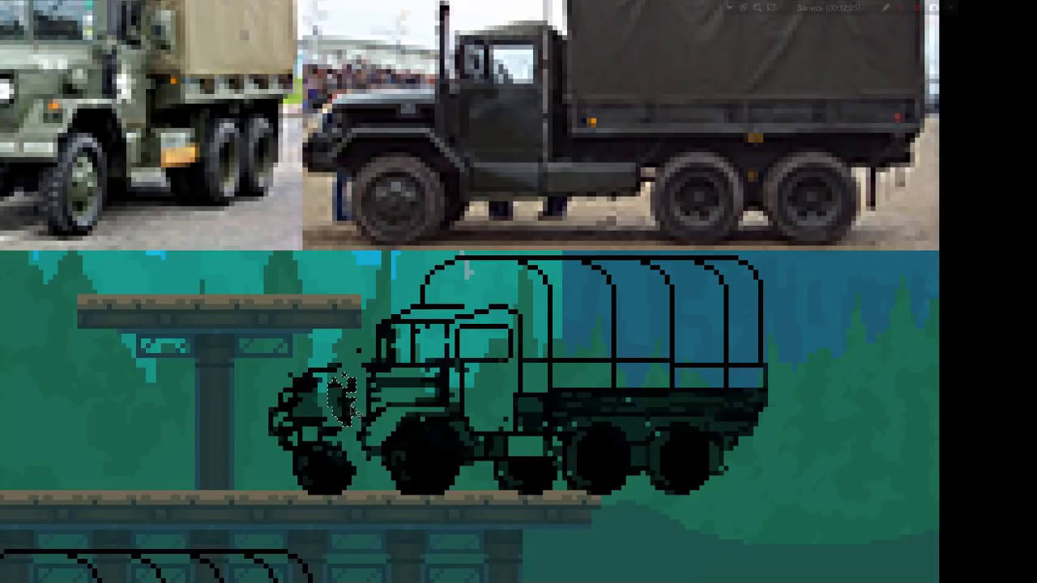
left_click_drag(357, 411, 351, 409)
key("ctrl+d")
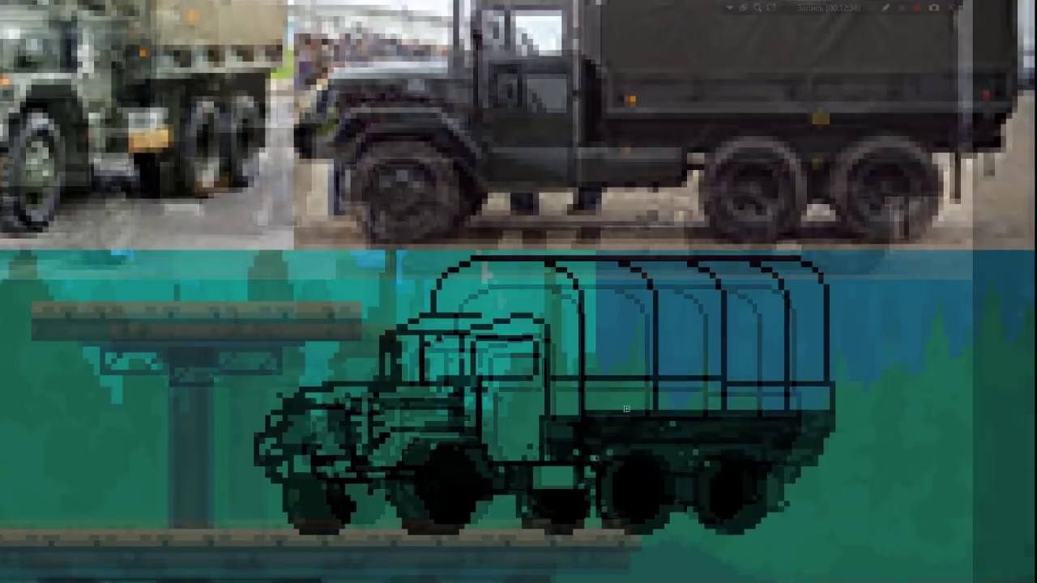
Step: Undo the last edit and draw a straight black line along the truck bed bottom
scroll(603, 455, "up", 1)
key("ctrl+z")
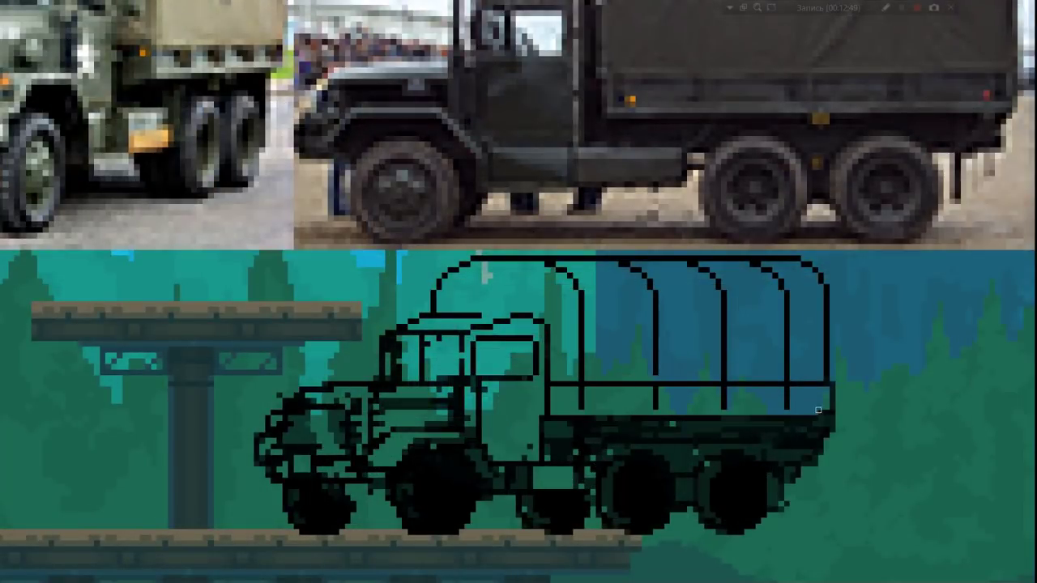
left_click(558, 432, "shift")
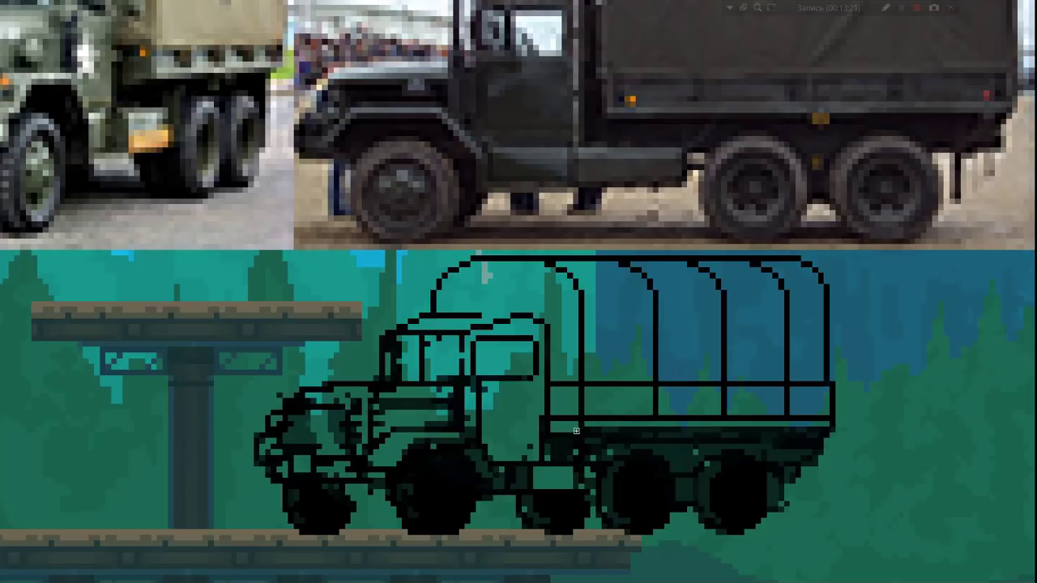
scroll(616, 438, "down", 1)
left_click(792, 433, "shift")
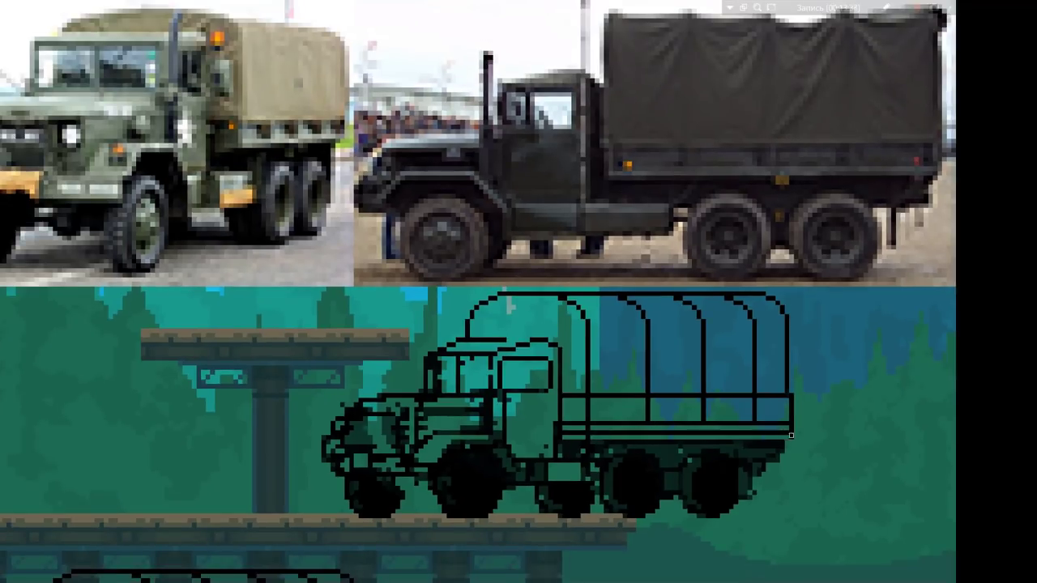
scroll(541, 444, "up", 2)
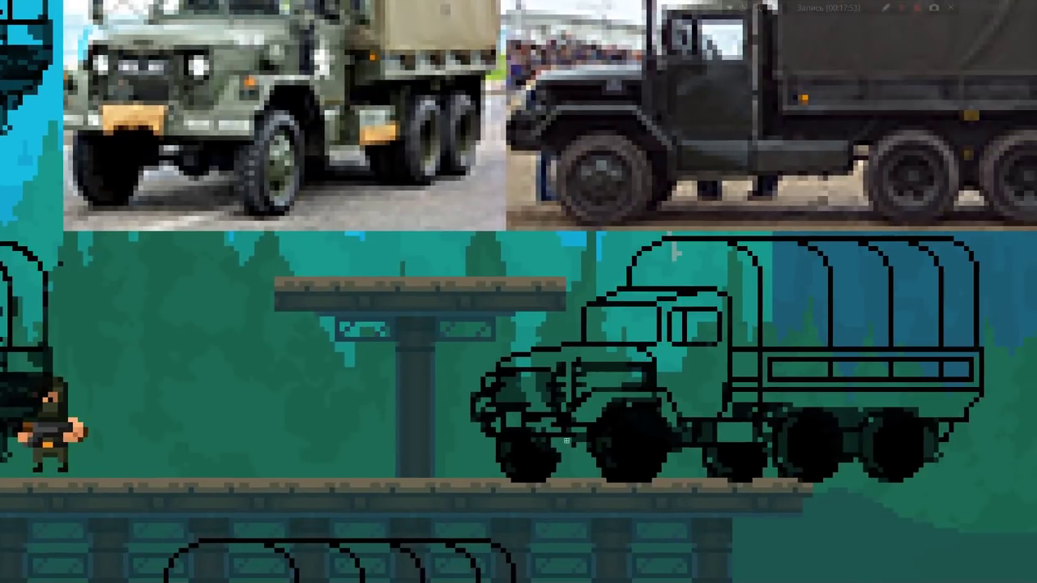
Step: Redraw the fender and wheel-arch lines around the front wheel
mouse_move(580, 370)
left_mouse_down()
mouse_move(636, 364)
mouse_move(667, 405)
left_mouse_up()
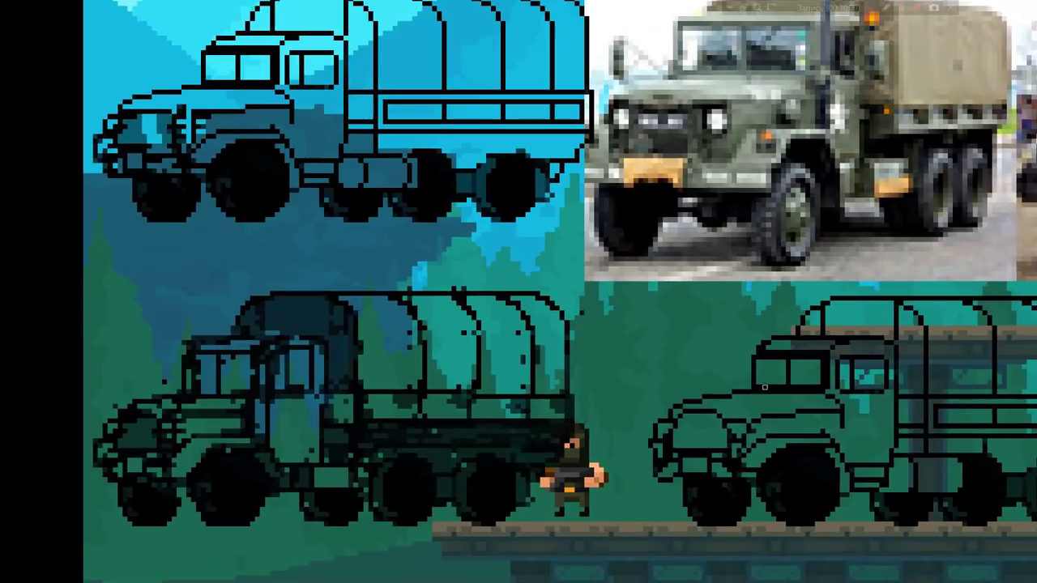
Step: Select the new truck's front cab section and move it about 28 px right
mouse_move(753, 451)
left_mouse_down()
mouse_move(765, 401)
mouse_move(755, 402)
left_mouse_up()
left_click(745, 432)
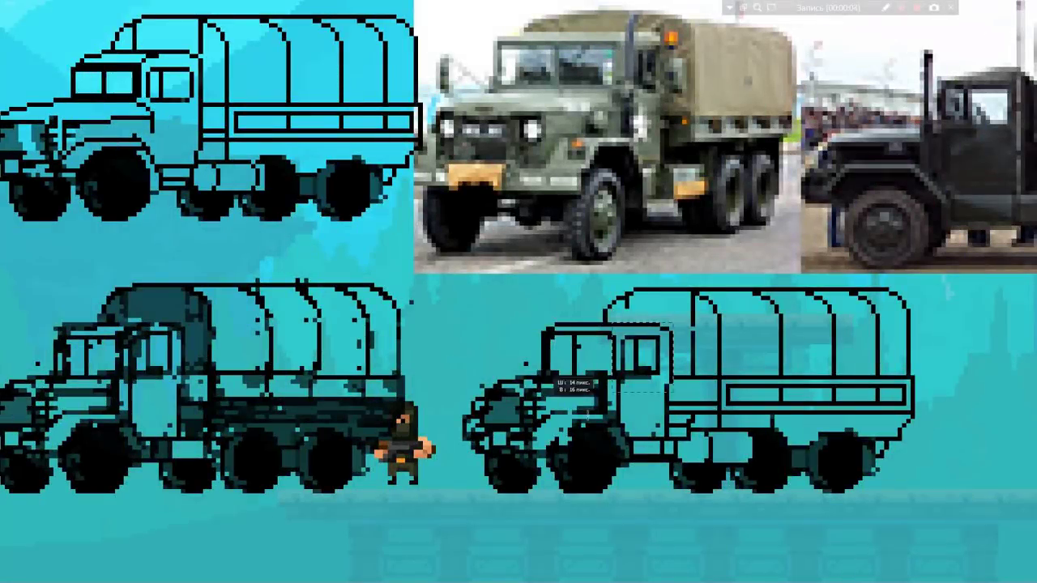
left_click_drag(587, 413, 568, 429)
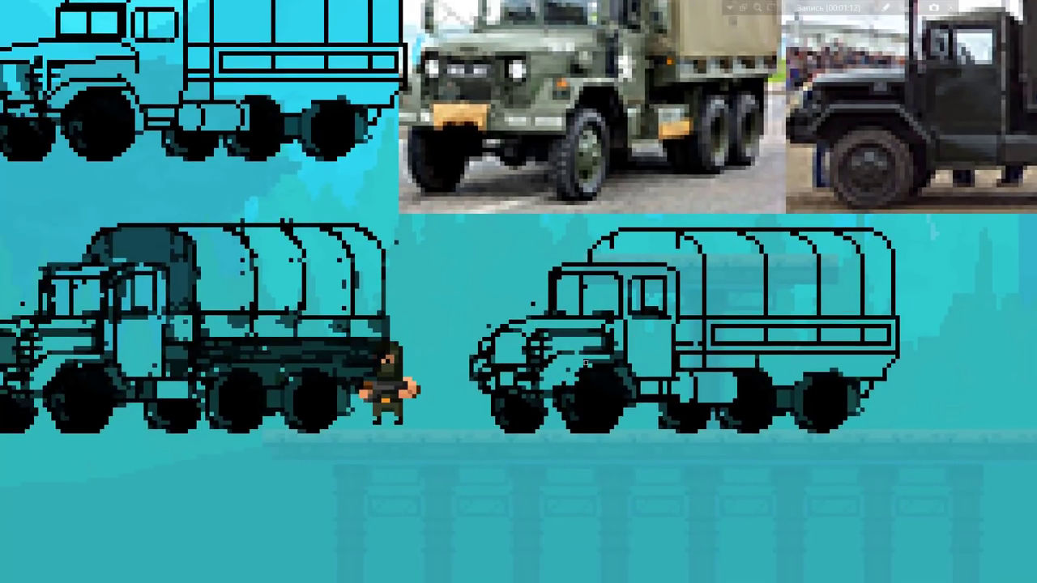
Step: Add hood and fender detail lines, erase the bed's top rail, and clean stray hood pixels
left_click_drag(575, 372, 541, 386)
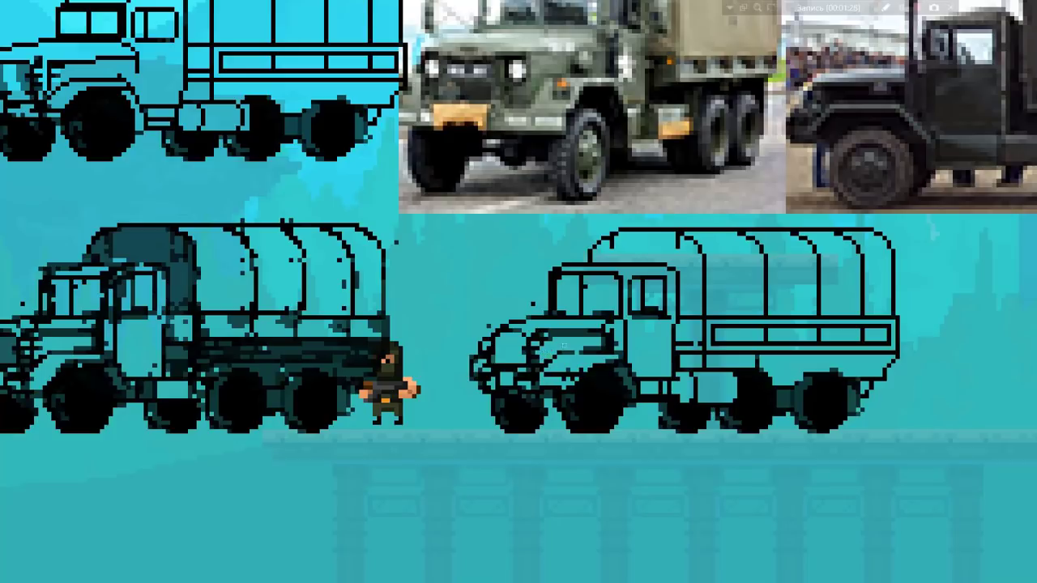
mouse_move(564, 346)
left_mouse_down()
mouse_move(563, 360)
mouse_move(597, 342)
left_mouse_up()
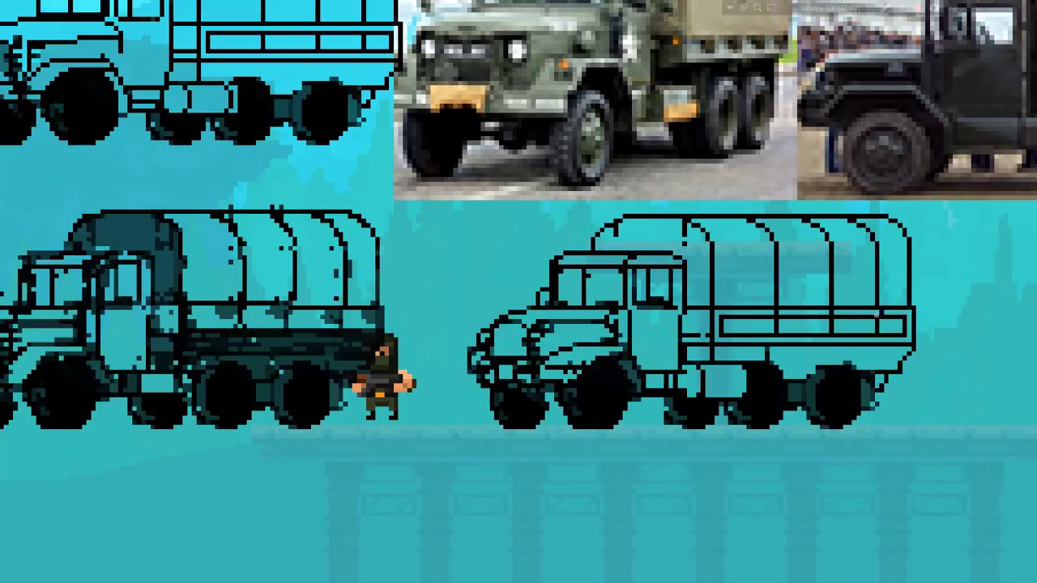
left_click_drag(718, 317, 902, 323)
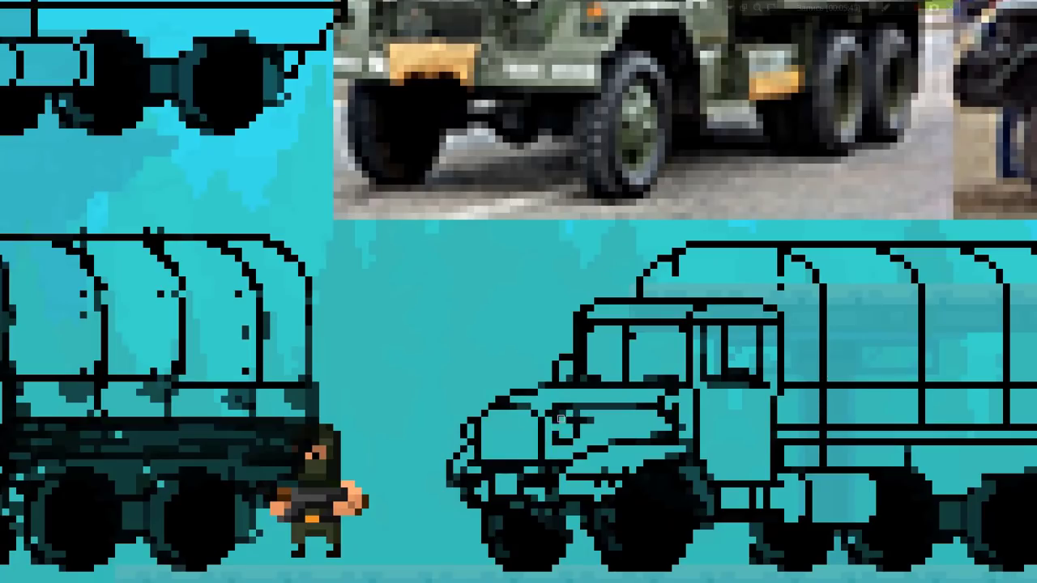
left_click_drag(561, 418, 576, 438)
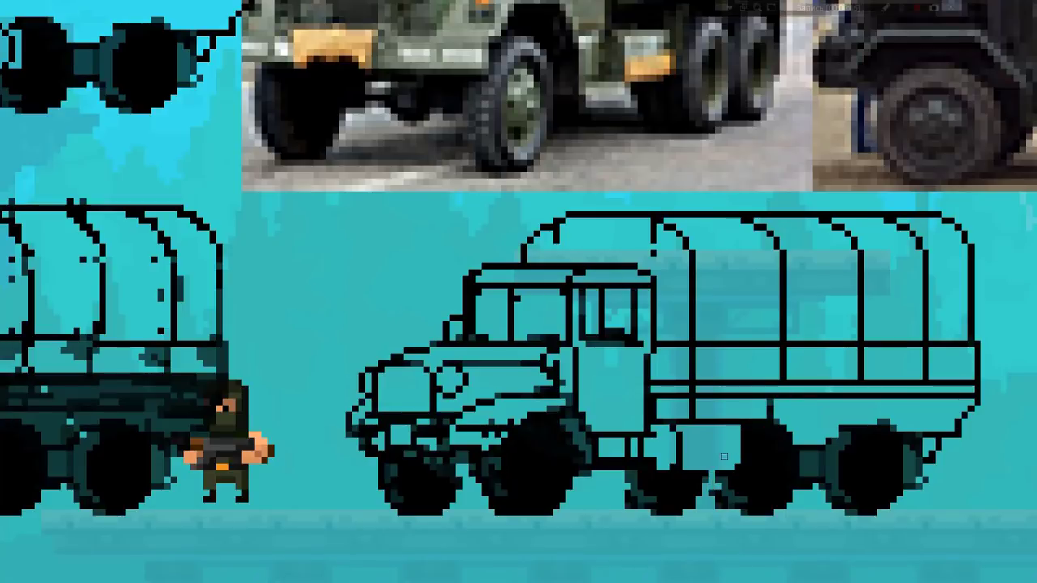
Step: Repaint the rear wheel pixels and outline, add a line between the front wheels, and shift the middle rear wheel ~20 px right
left_click_drag(737, 425, 729, 486)
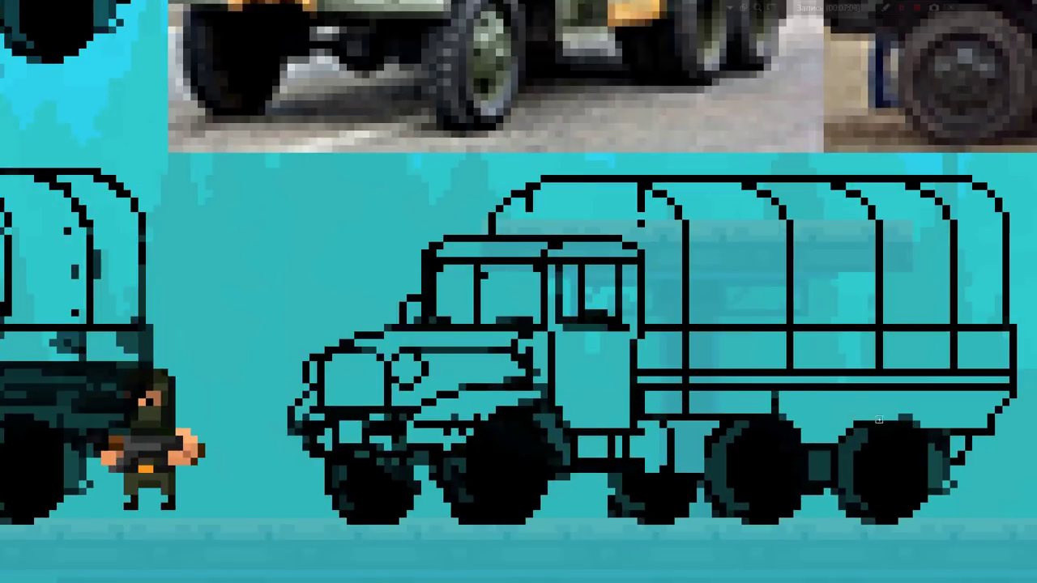
left_click_drag(924, 452, 928, 486)
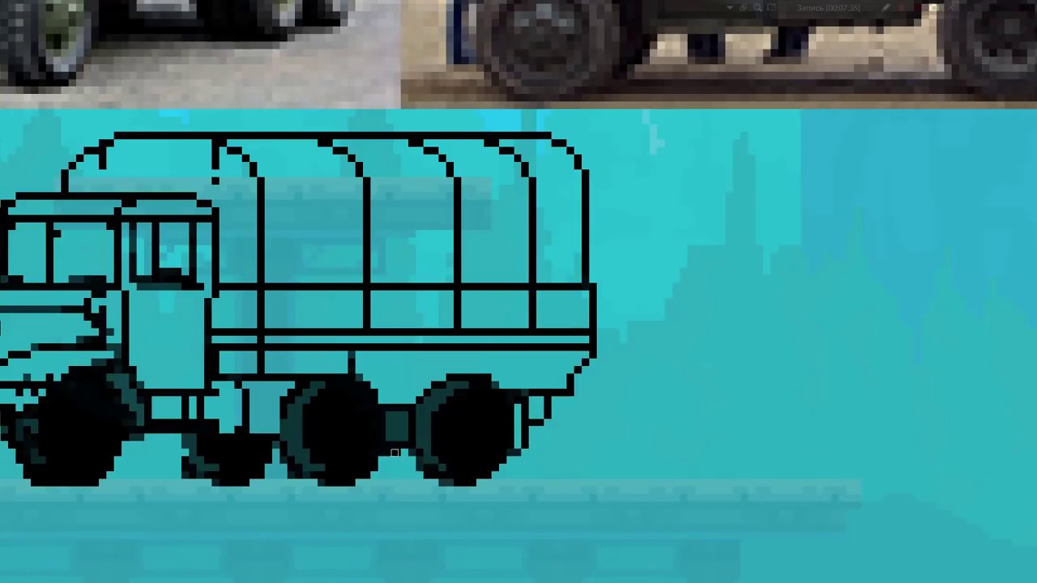
left_click_drag(395, 452, 397, 421)
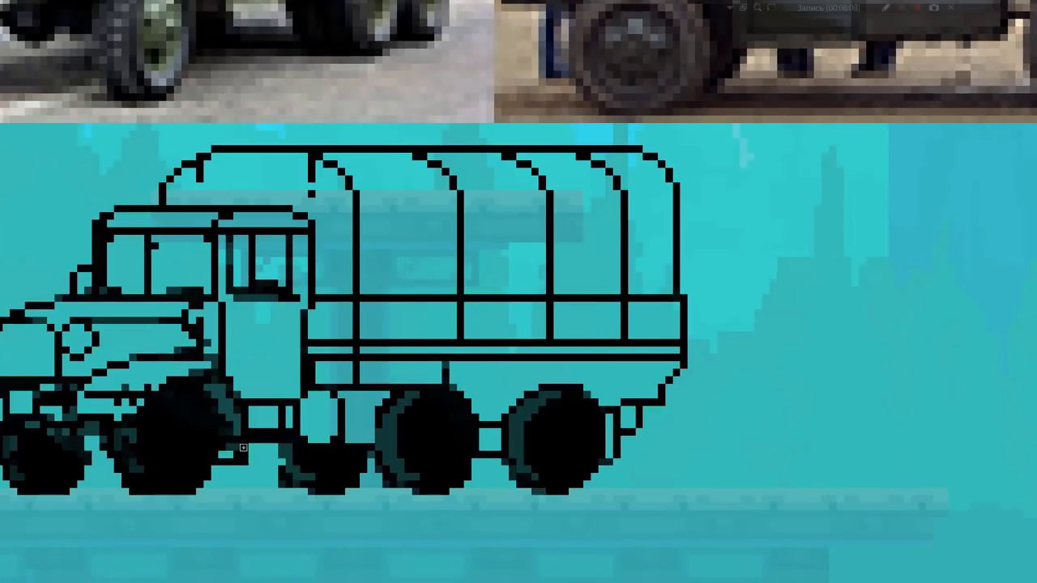
left_click_drag(255, 437, 283, 446)
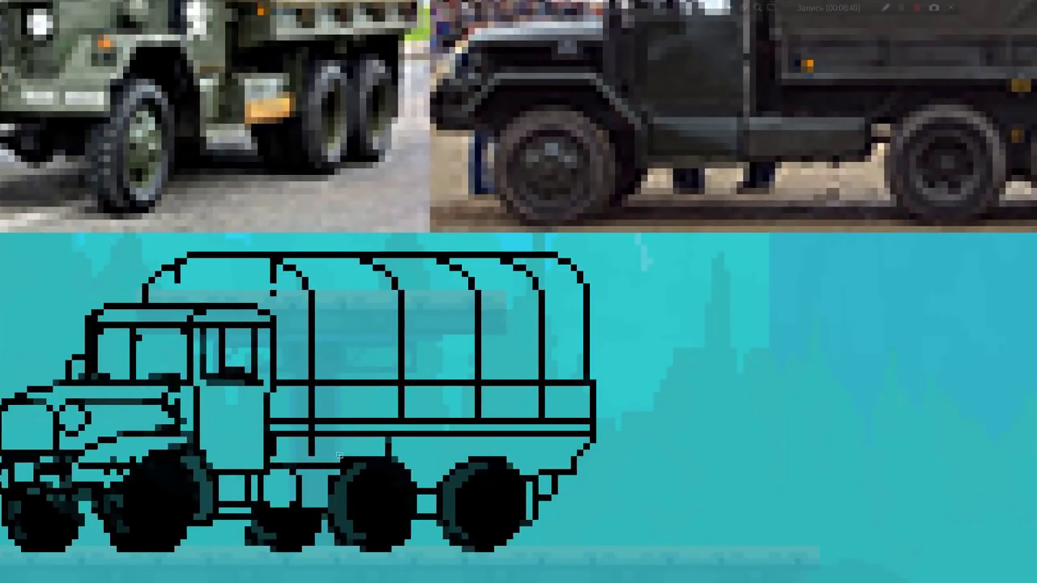
mouse_move(340, 476)
left_mouse_down()
mouse_move(355, 478)
mouse_move(344, 435)
left_mouse_up()
left_click(308, 468)
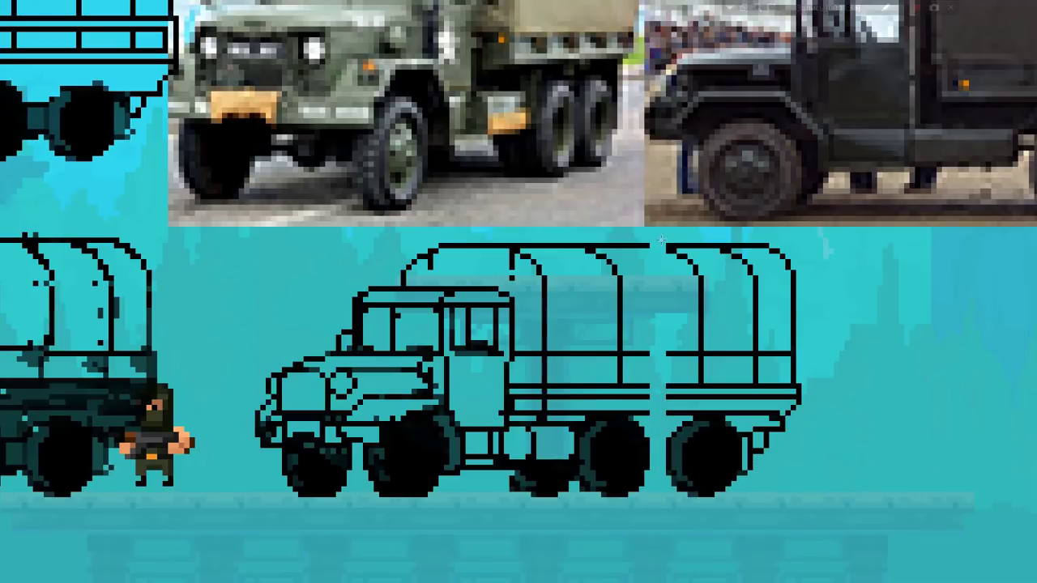
Step: Move the rear canopy rib 14 px right to even the rib spacing, then select the canopy top
left_click_drag(661, 240, 696, 356)
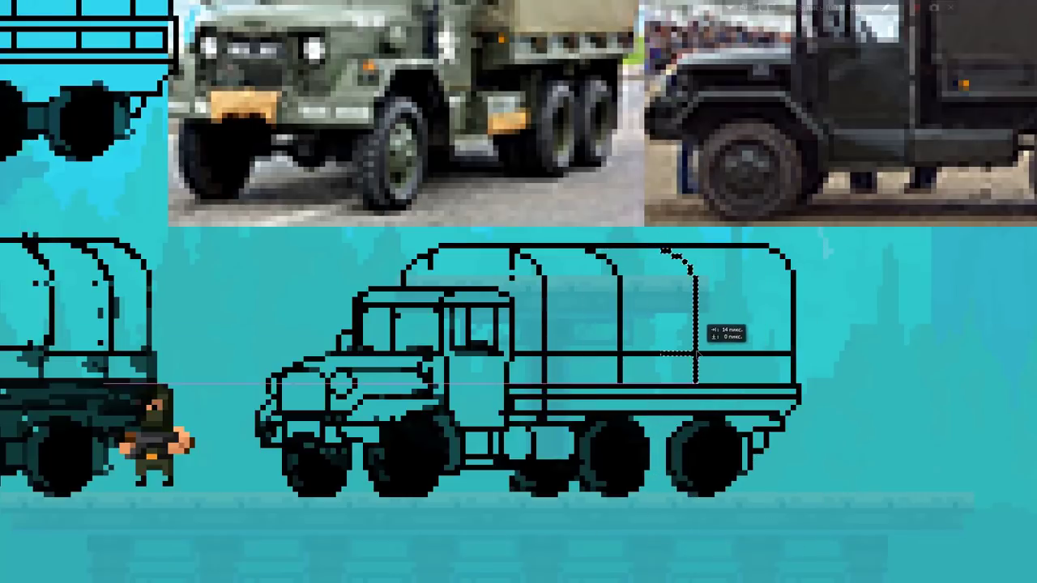
mouse_move(364, 237)
left_mouse_down()
mouse_move(869, 284)
mouse_move(883, 296)
left_mouse_up()
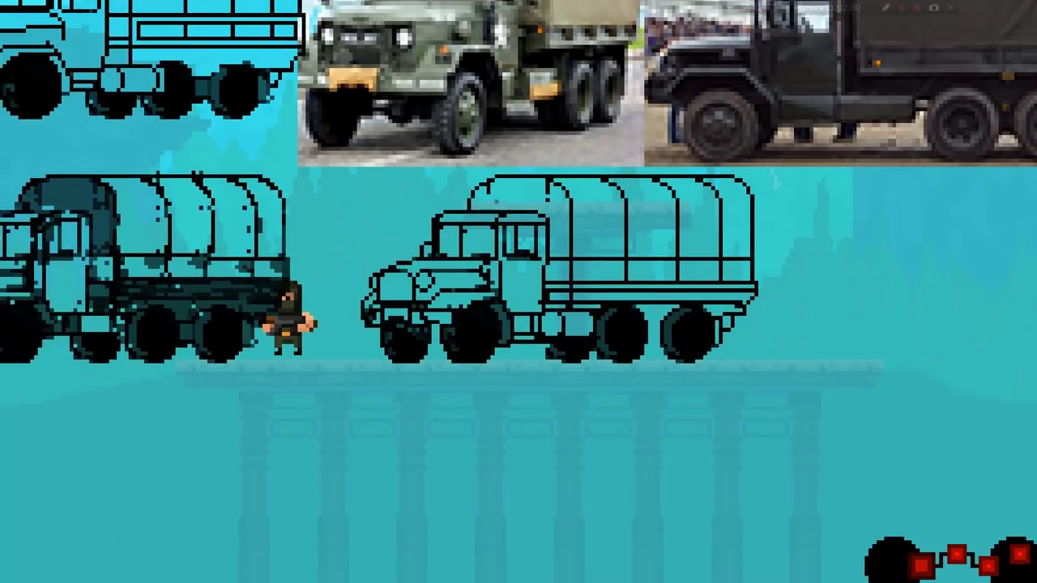